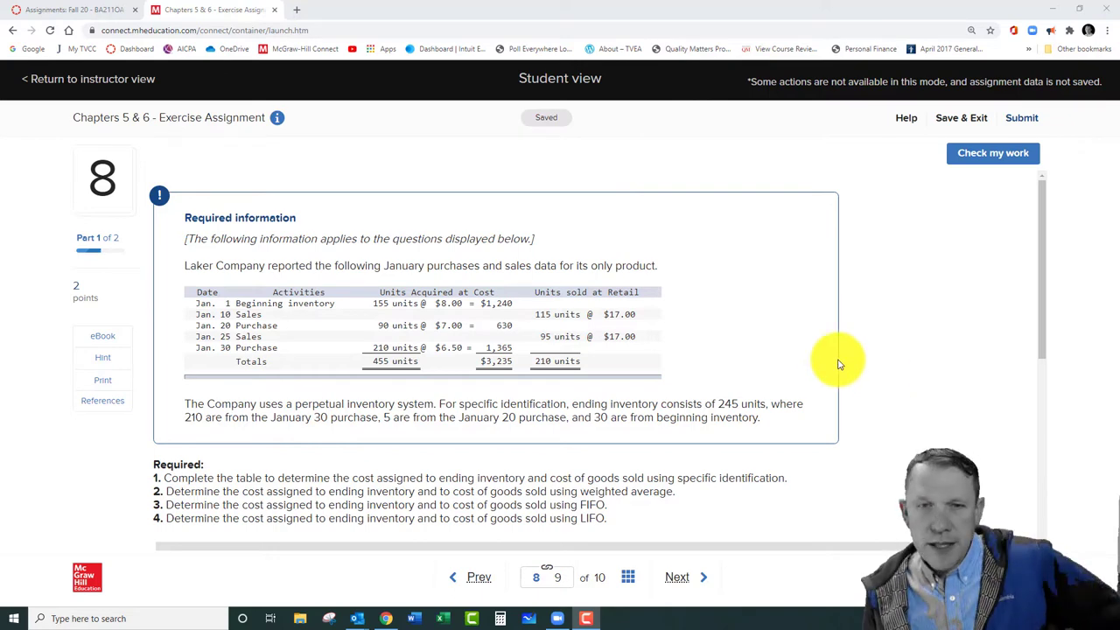
Step: Read the January purchases and sales table and the specific identification note, and dismiss the calendar reminder
scroll(775, 362, "down", 3)
scroll(774, 362, "up", 3)
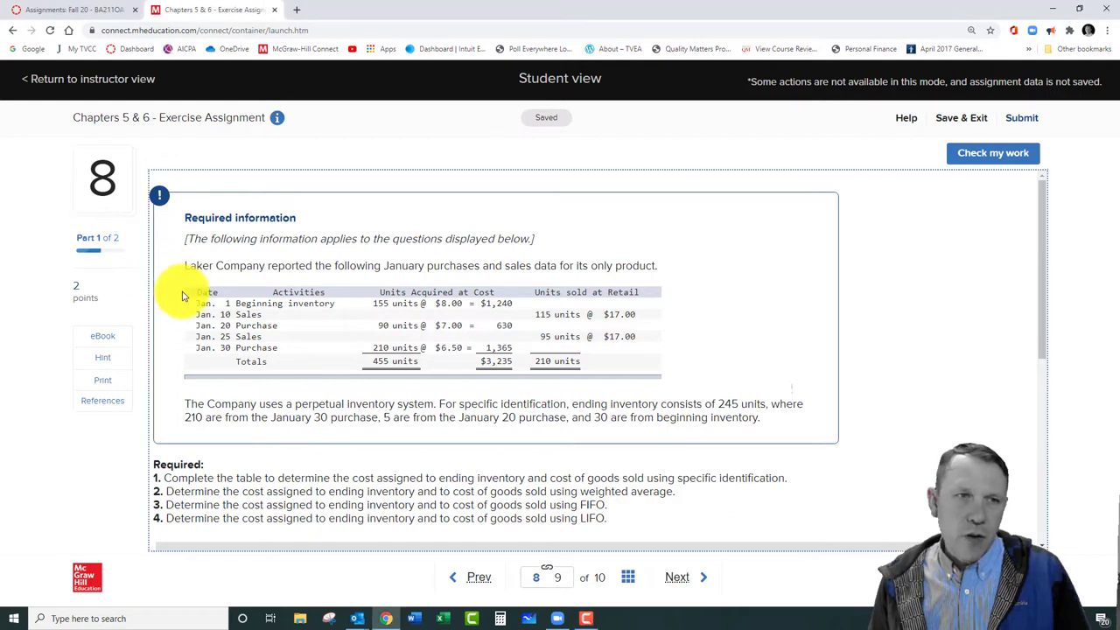
left_click_drag(183, 292, 673, 371)
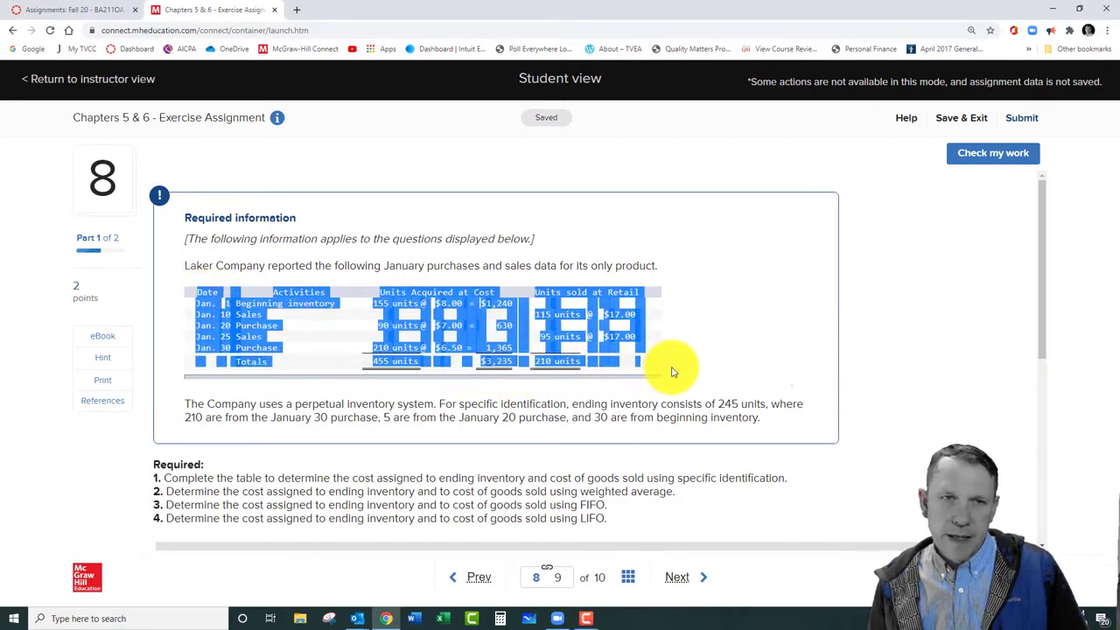
left_click(727, 332)
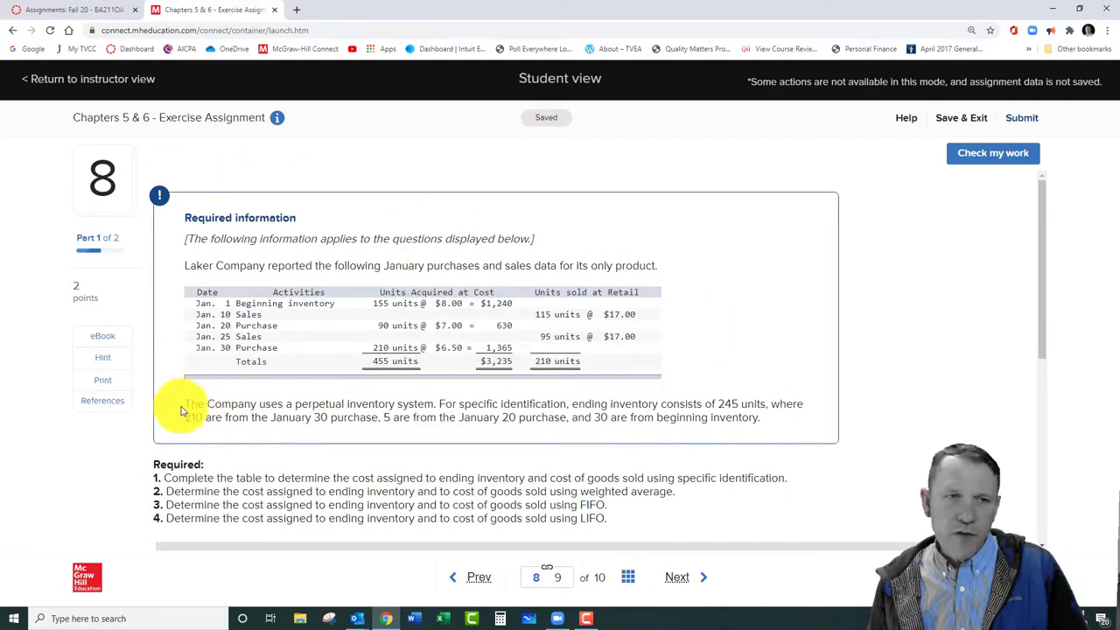
left_click_drag(182, 406, 793, 445)
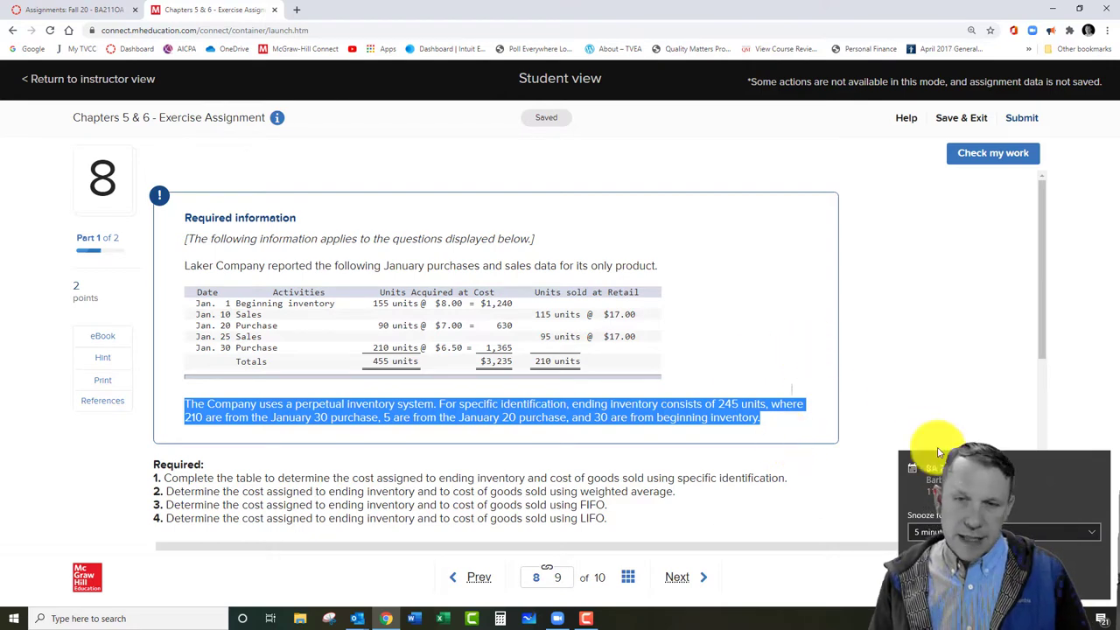
left_click(1098, 461)
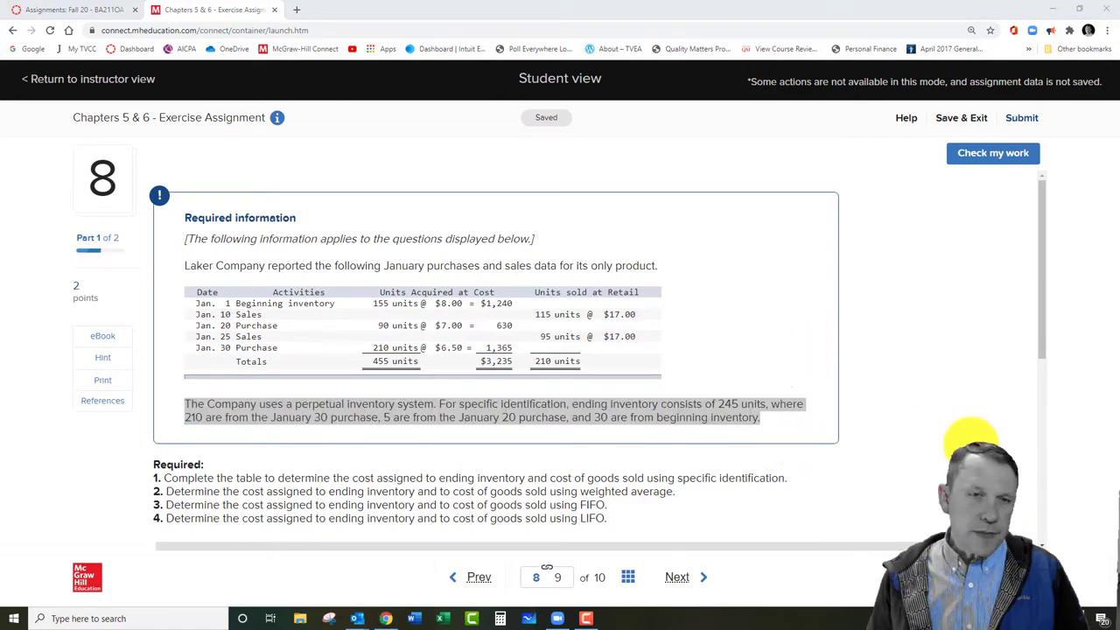
Step: Look through the weighted average, FIFO and LIFO answer tables and return to the specific identification table
scroll(950, 374, "down", 3)
scroll(901, 381, "down", 1)
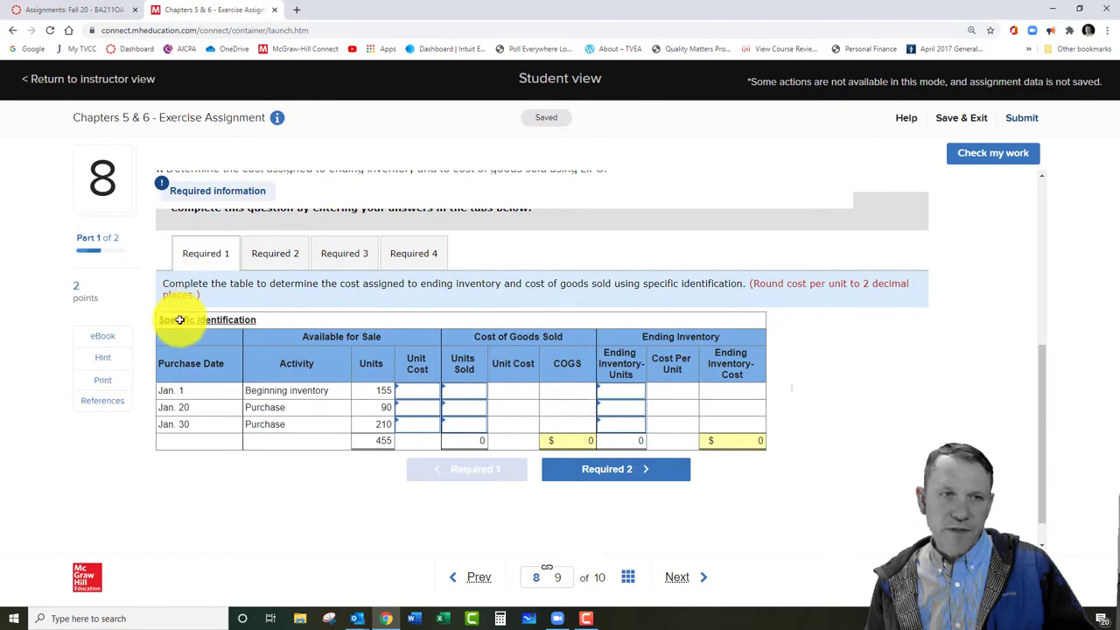
left_click(273, 253)
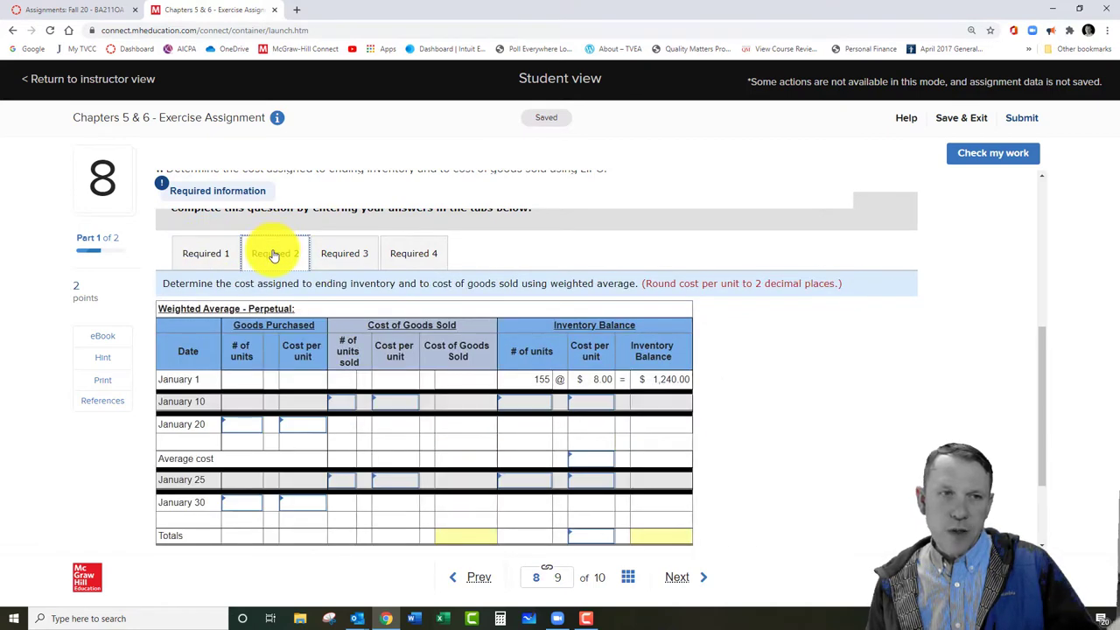
left_click(353, 256)
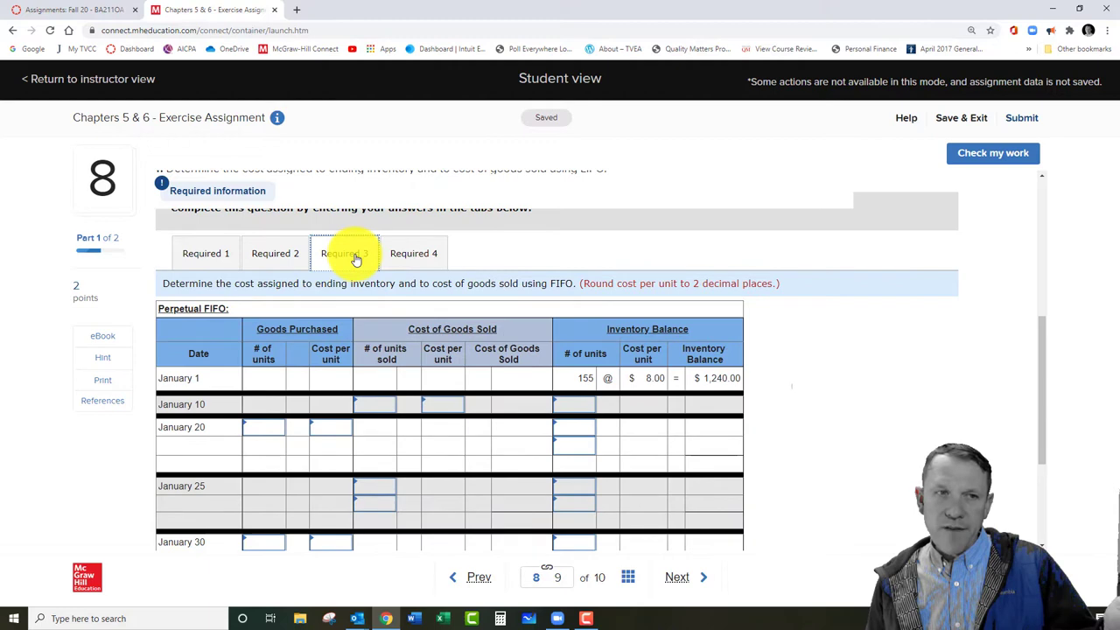
left_click(412, 254)
left_click(194, 254)
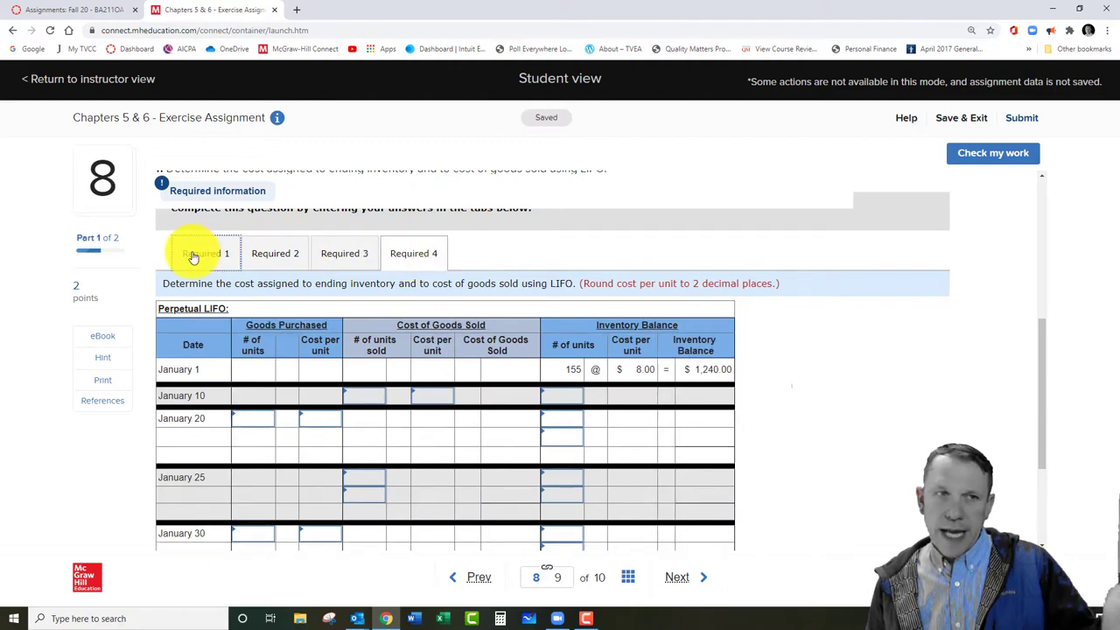
scroll(349, 257, "up", 4)
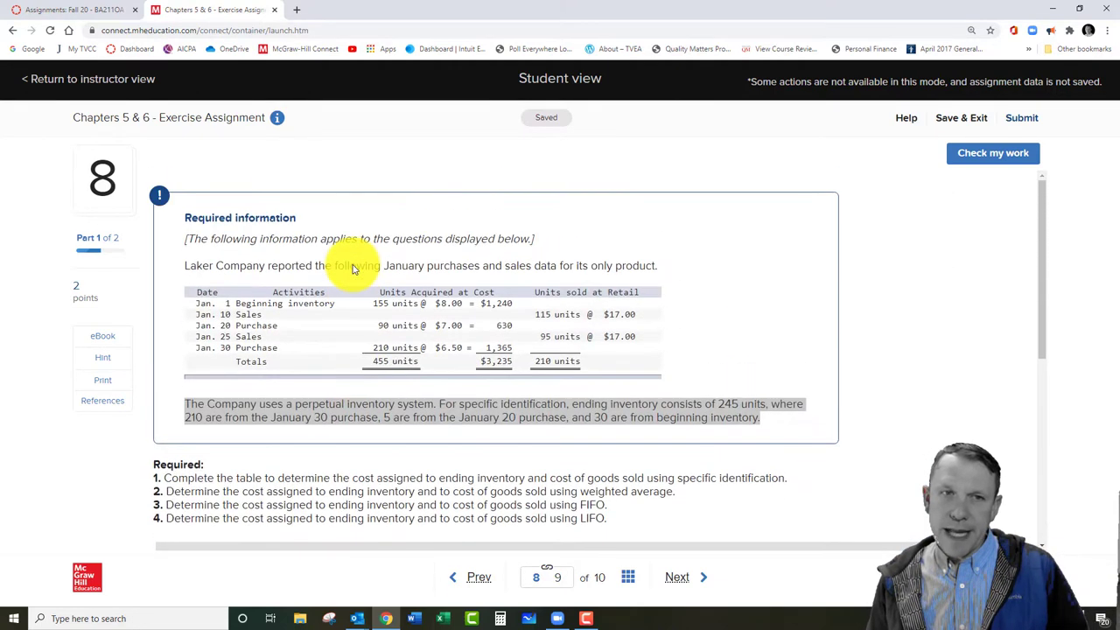
scroll(441, 316, "down", 3)
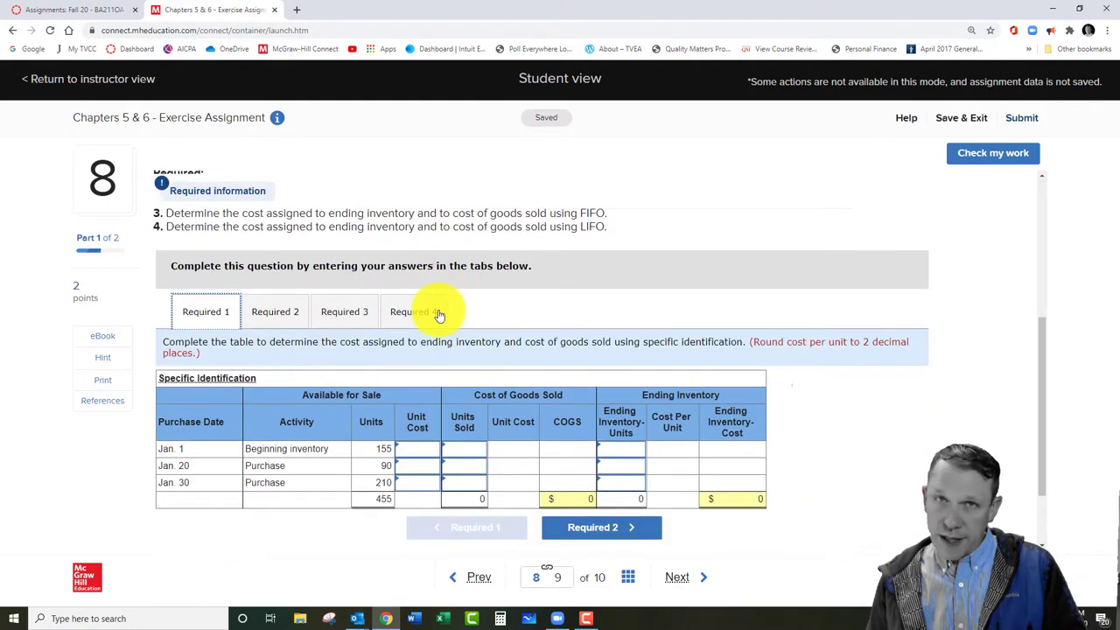
scroll(440, 315, "down", 1)
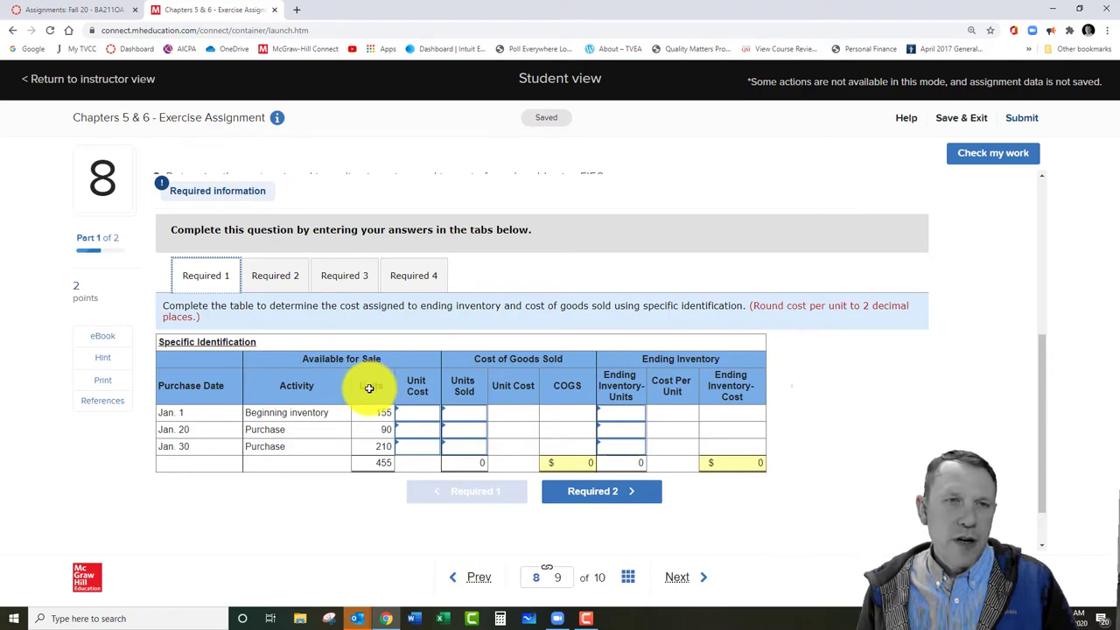
Step: Examine the note on the ending inventory's composition and the January 30 purchase's units and unit cost
scroll(368, 391, "up", 2)
scroll(368, 391, "up", 1)
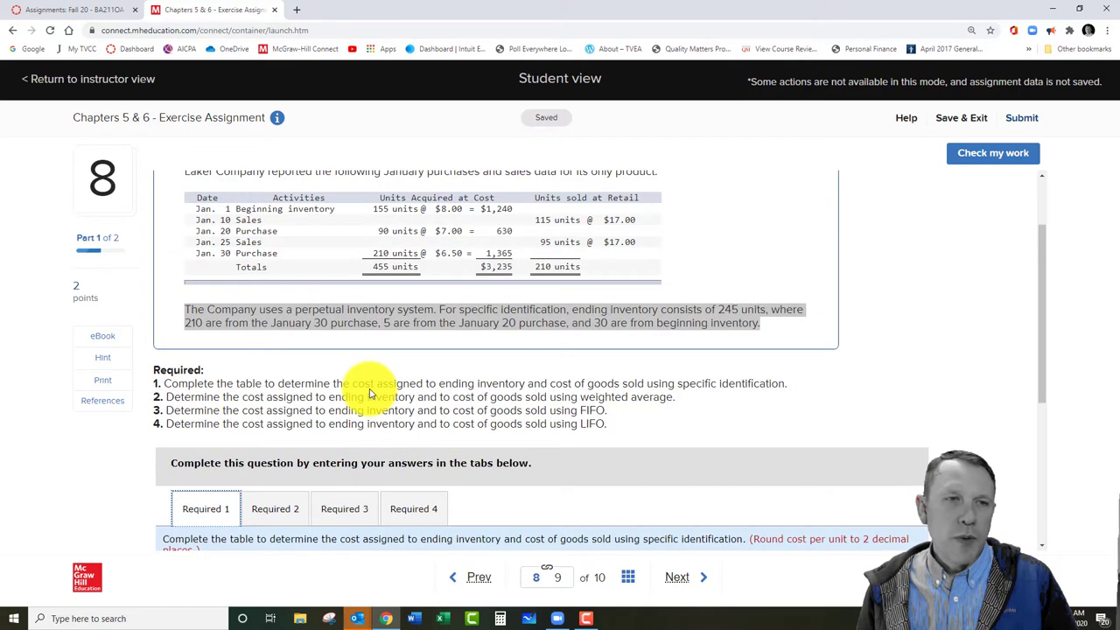
left_click(745, 300)
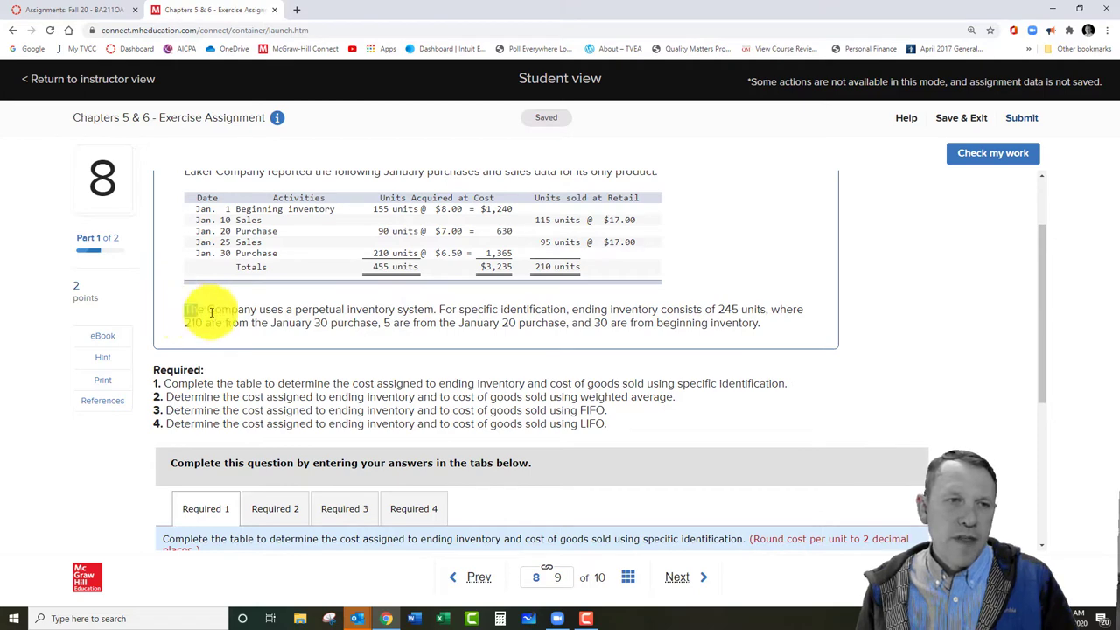
left_click_drag(185, 312, 796, 347)
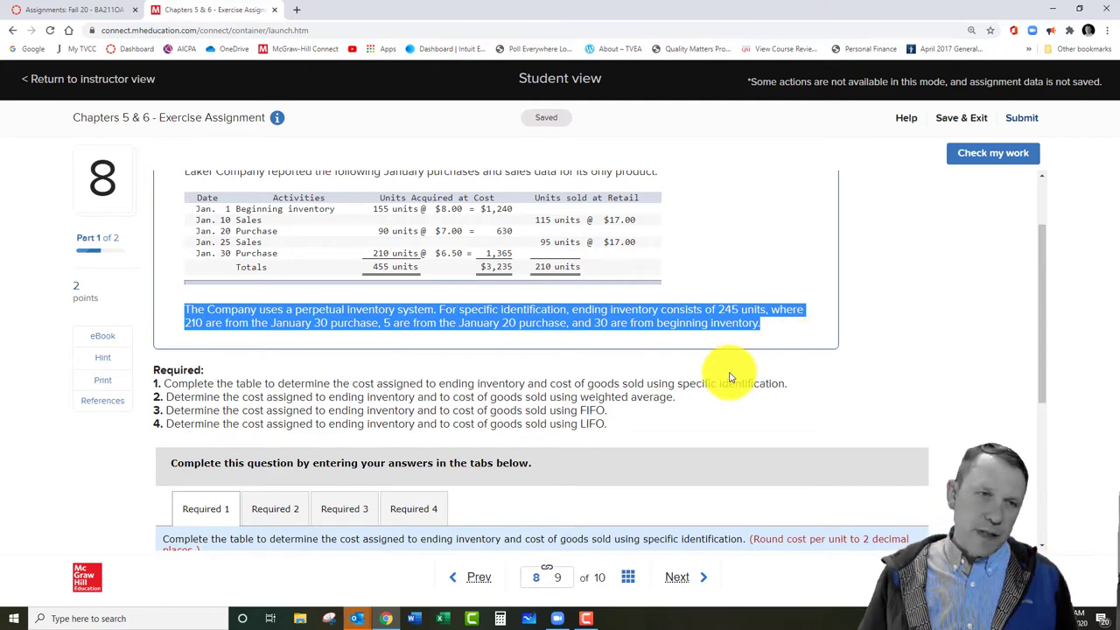
scroll(729, 375, "down", 1)
scroll(710, 411, "down", 2)
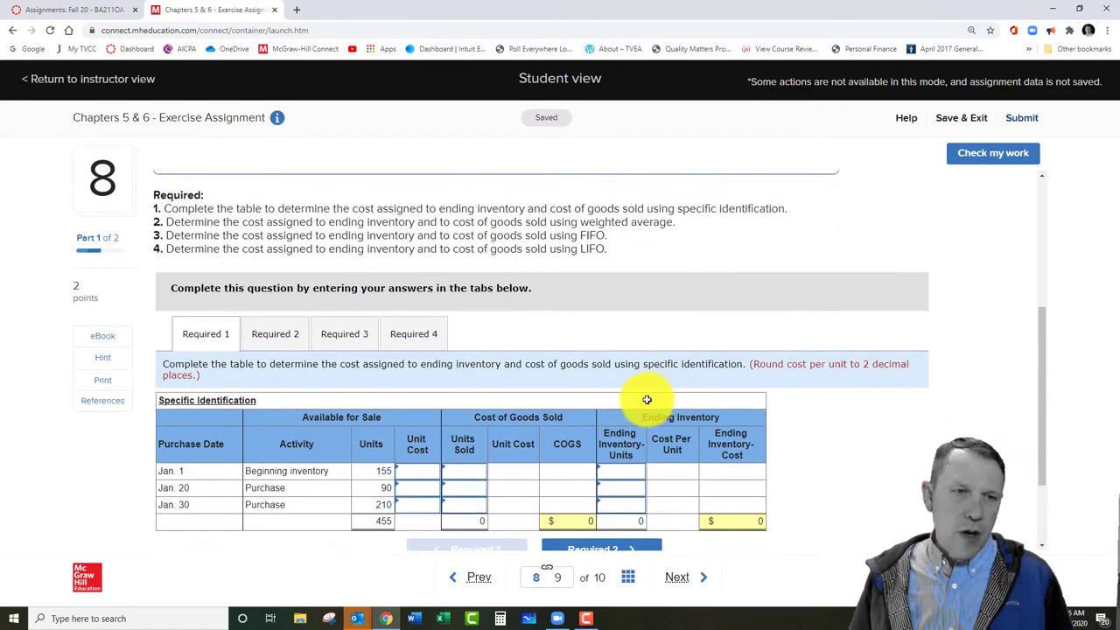
scroll(589, 393, "up", 2)
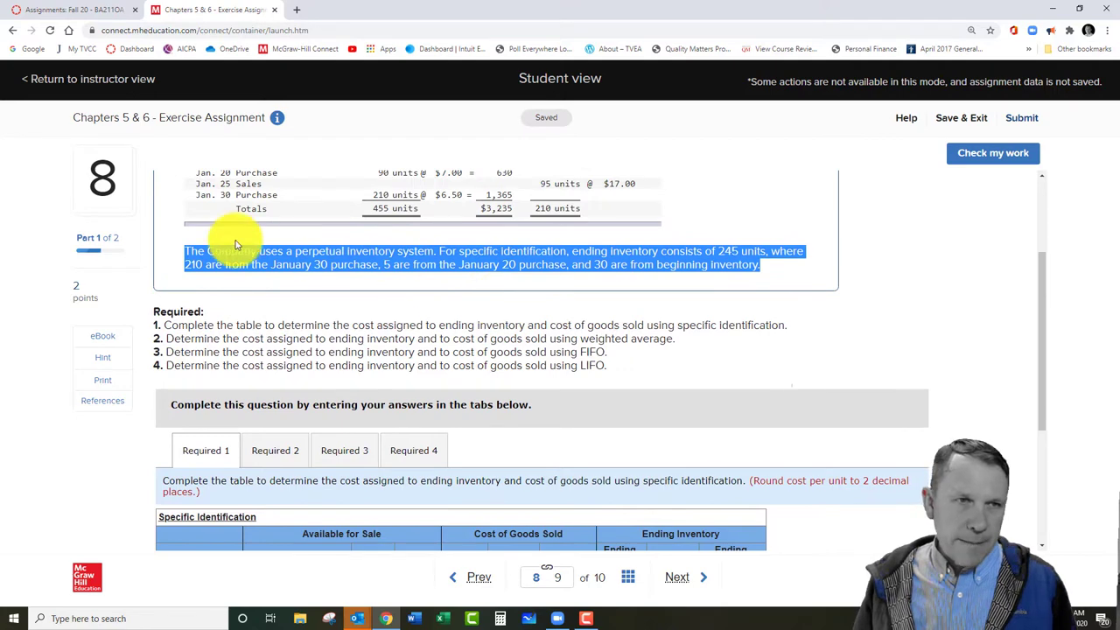
left_click(189, 248)
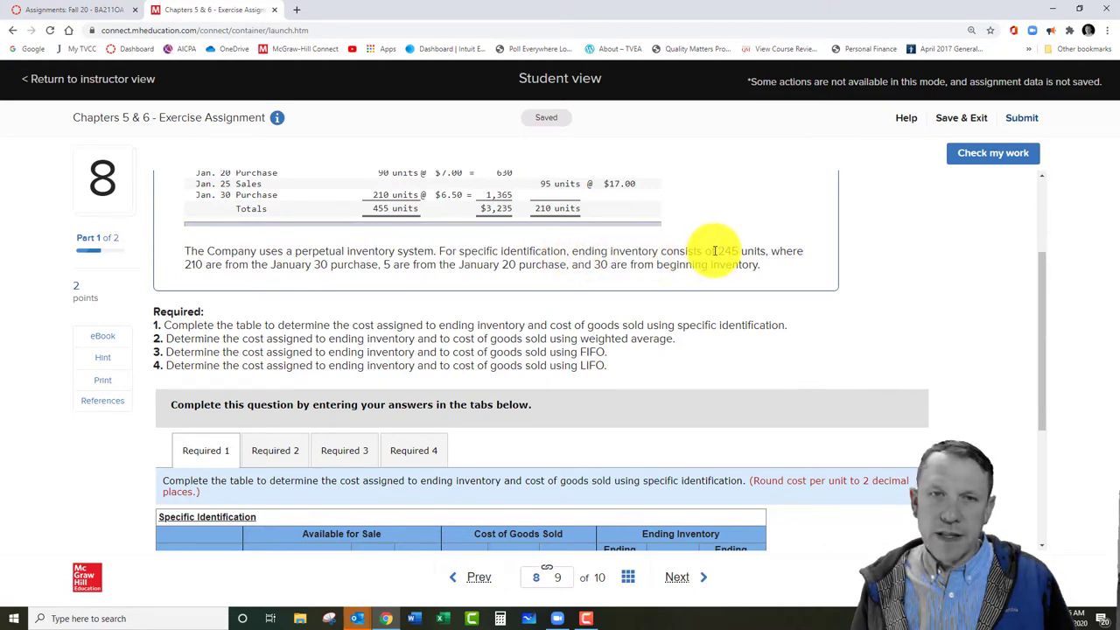
left_click_drag(718, 251, 744, 254)
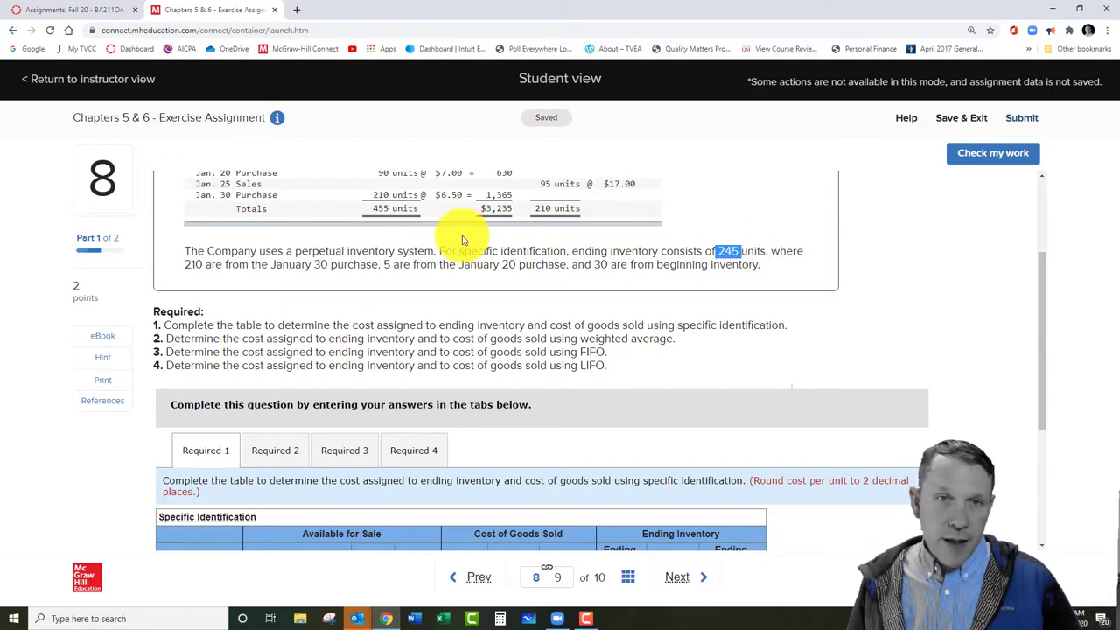
left_click_drag(182, 253, 374, 265)
scroll(374, 265, "up", 1)
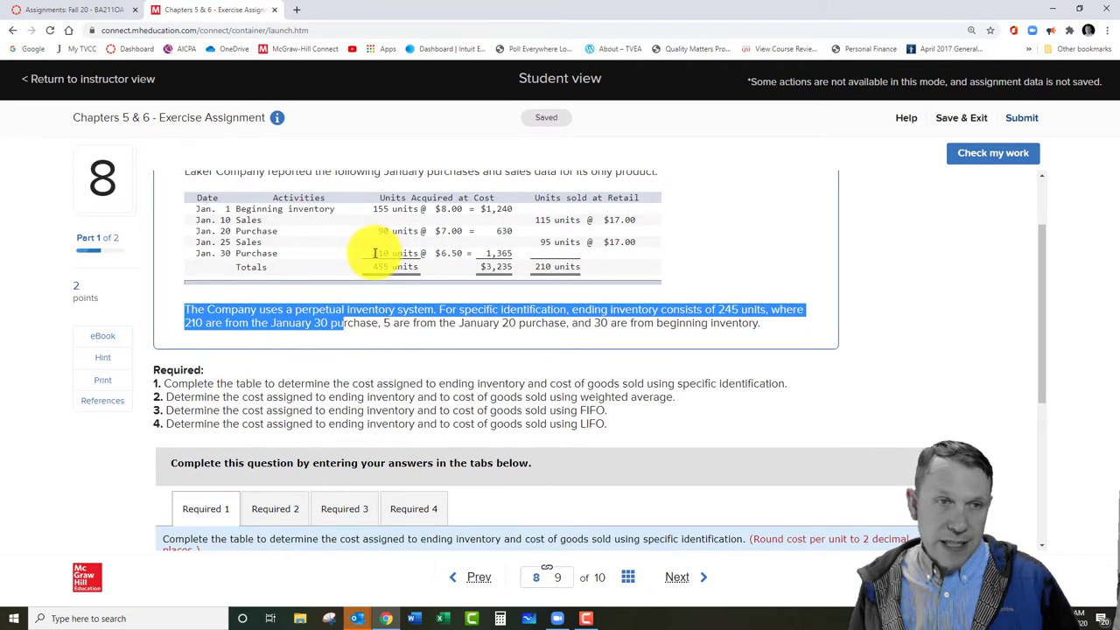
left_click_drag(374, 252, 461, 253)
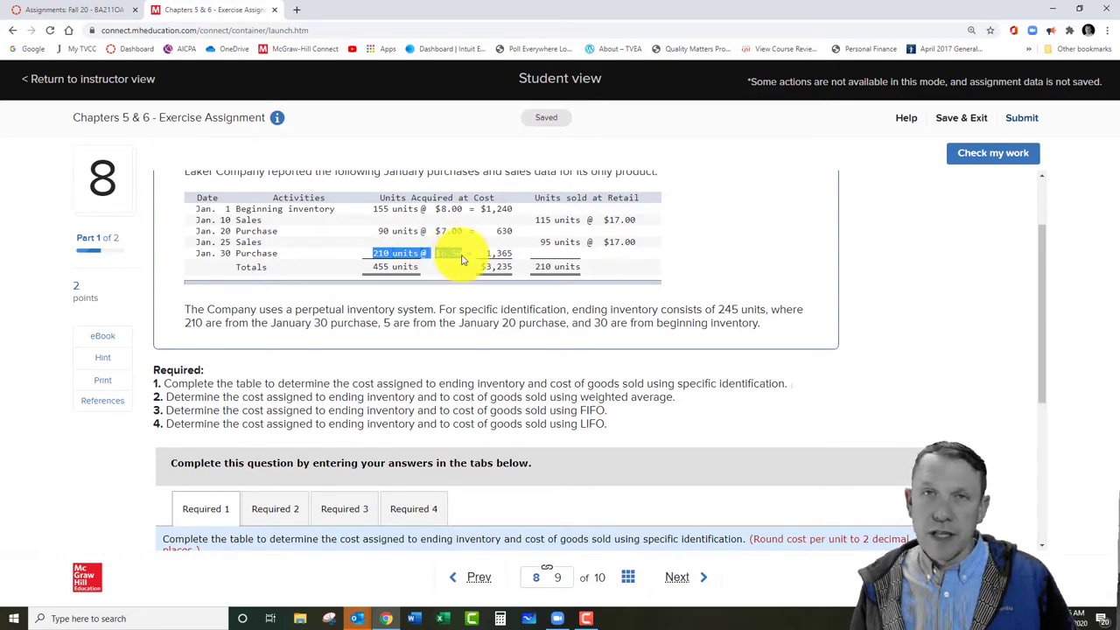
Step: Set the unit cost of the January 30 purchase to 6.50 in the specific identification table
scroll(495, 282, "down", 5)
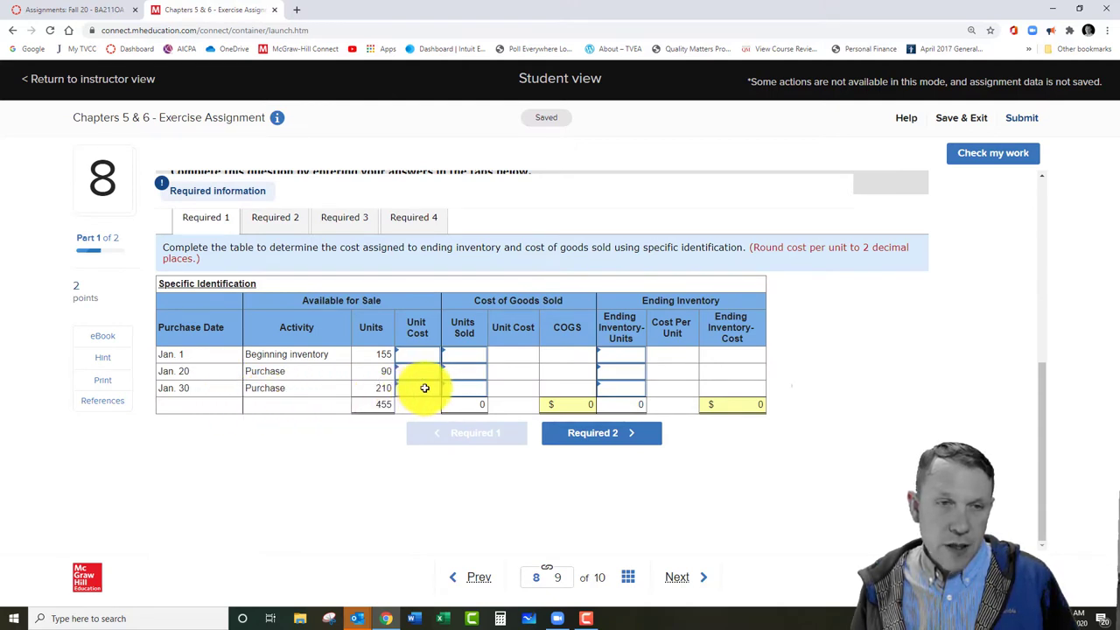
left_click(636, 390)
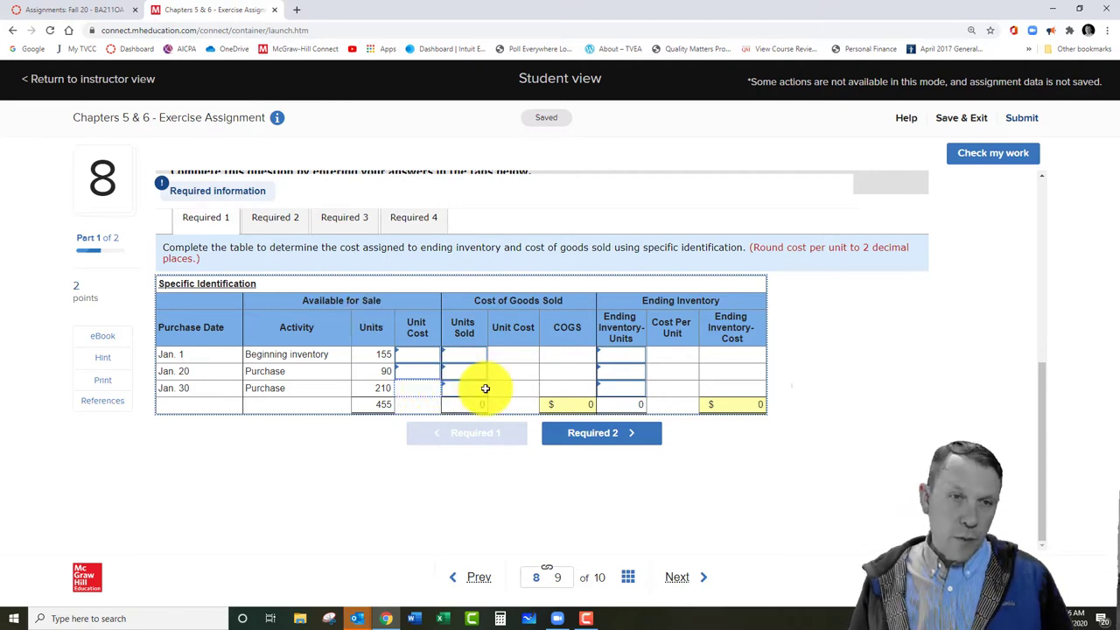
scroll(413, 291, "up", 2)
scroll(413, 294, "up", 2)
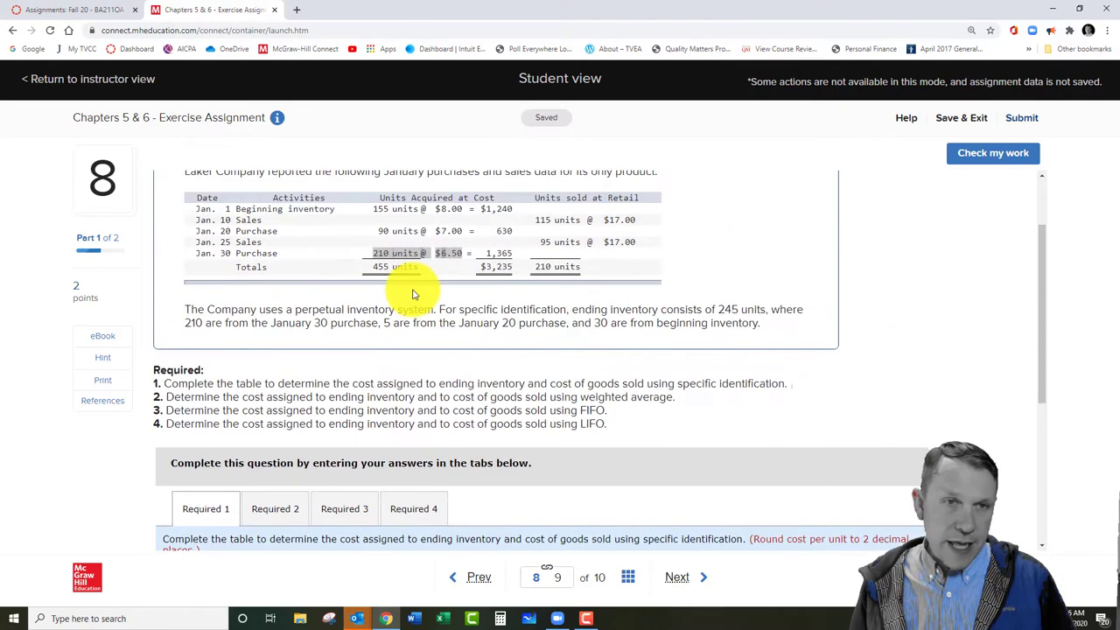
scroll(376, 312, "down", 4)
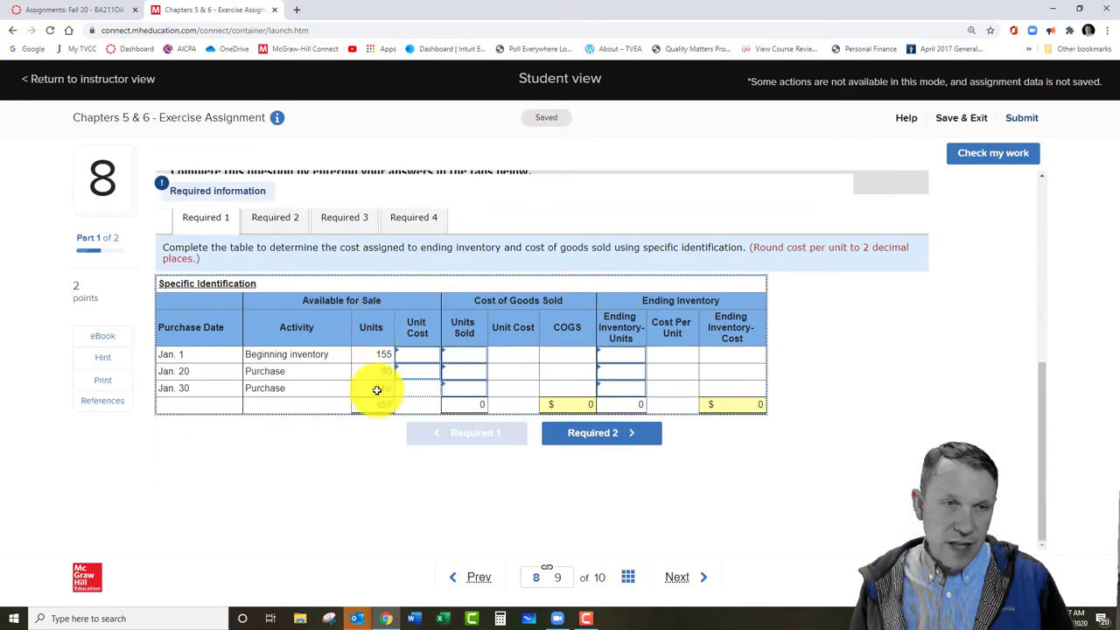
left_click(417, 390)
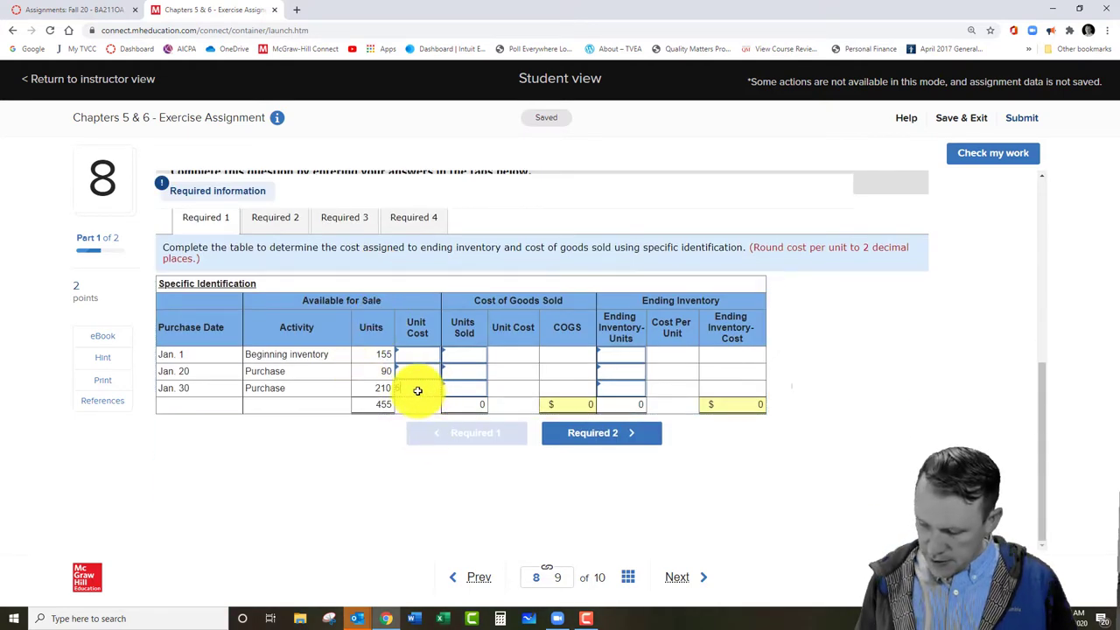
type("6.50")
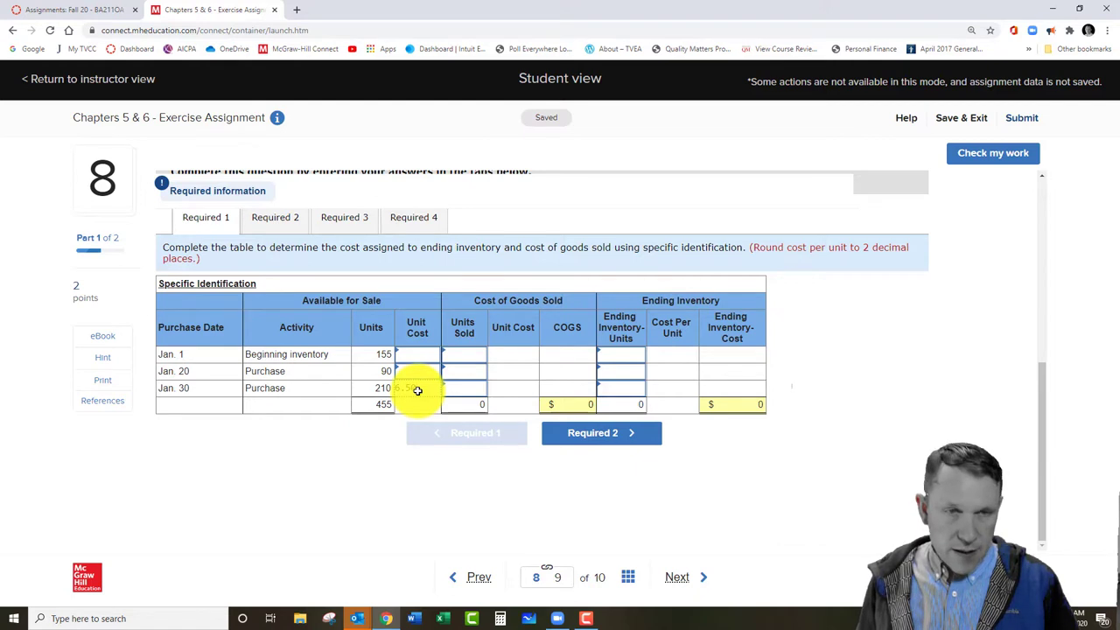
key("Tab")
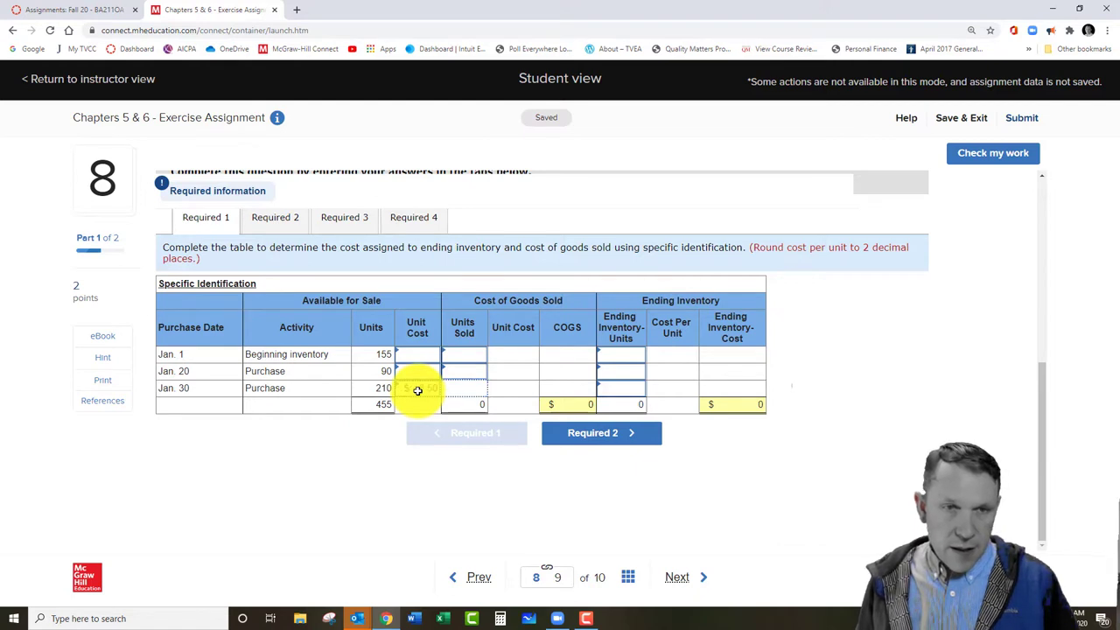
Step: Enter 0 units sold and 210 ending inventory units for the January 30 purchase
left_click(476, 390)
key("Tab")
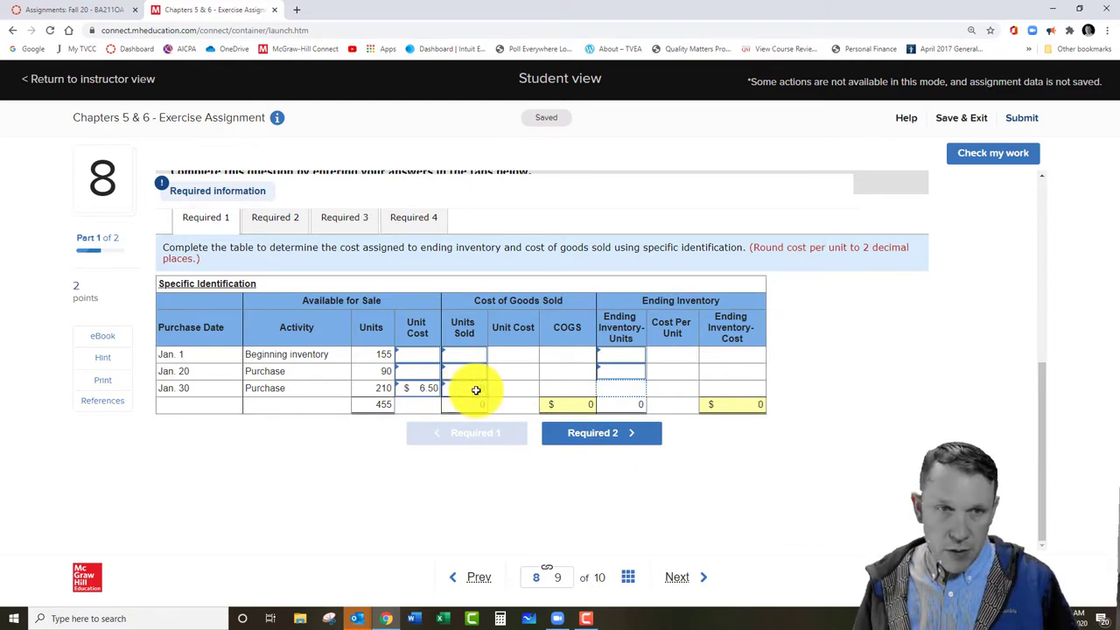
left_click(639, 389)
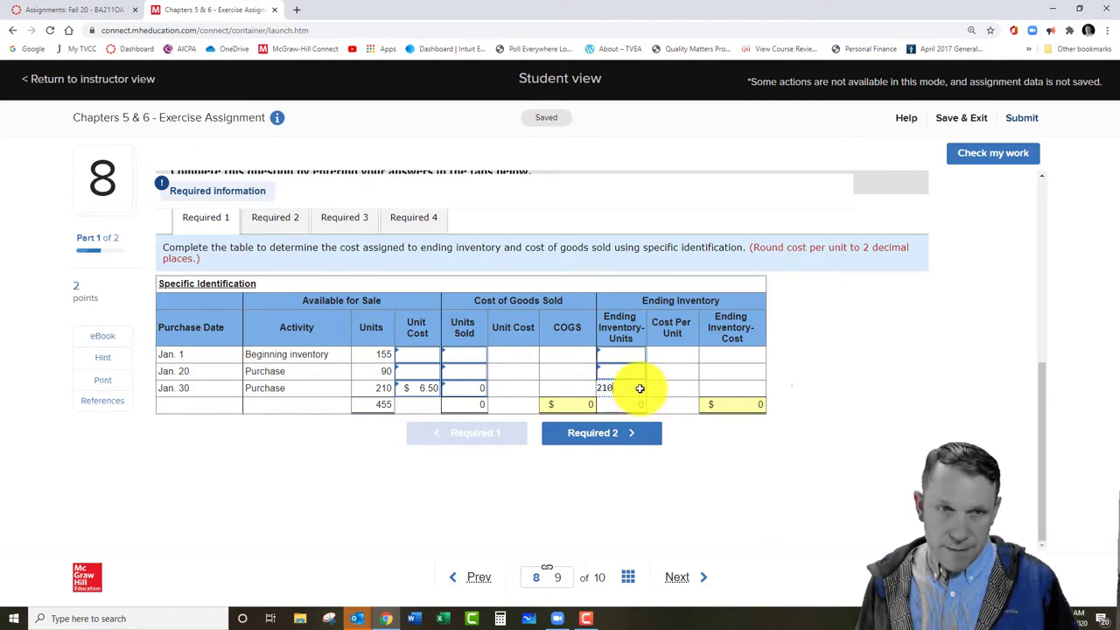
key("Tab")
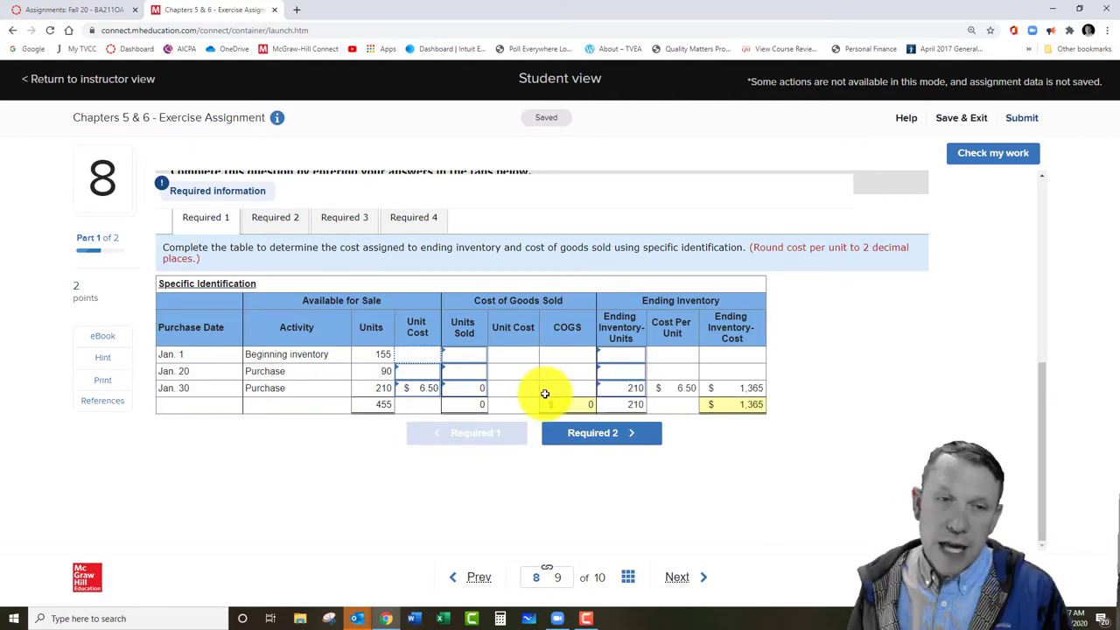
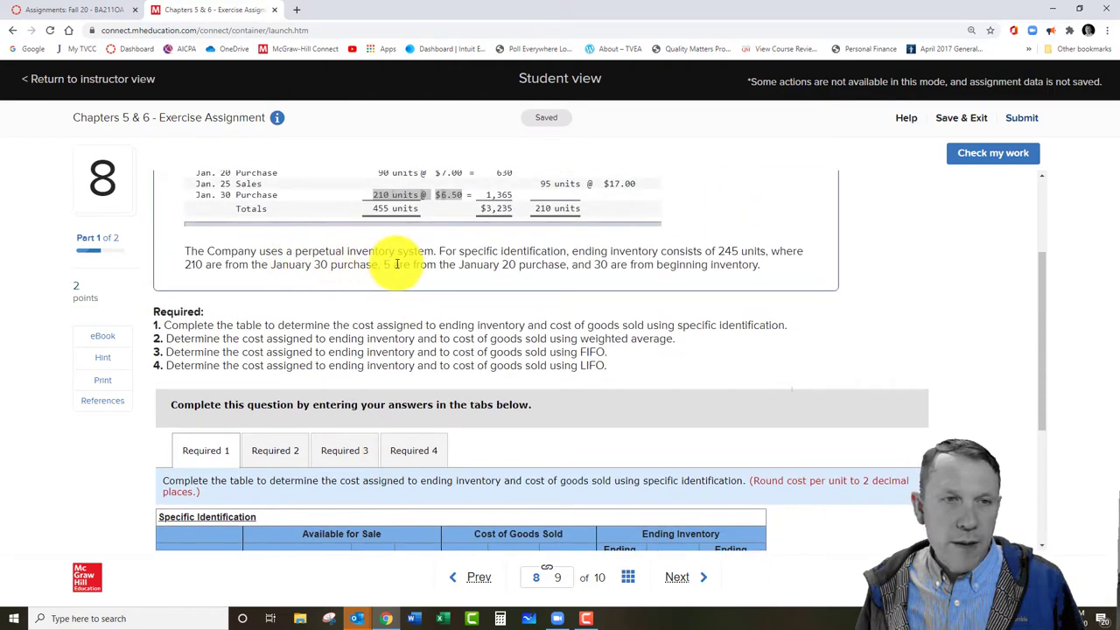
Step: Set the unit cost of the January 20 purchase to 7.00 in the specific identification table, using the purchase data
left_click_drag(383, 264, 518, 264)
scroll(514, 306, "down", 1)
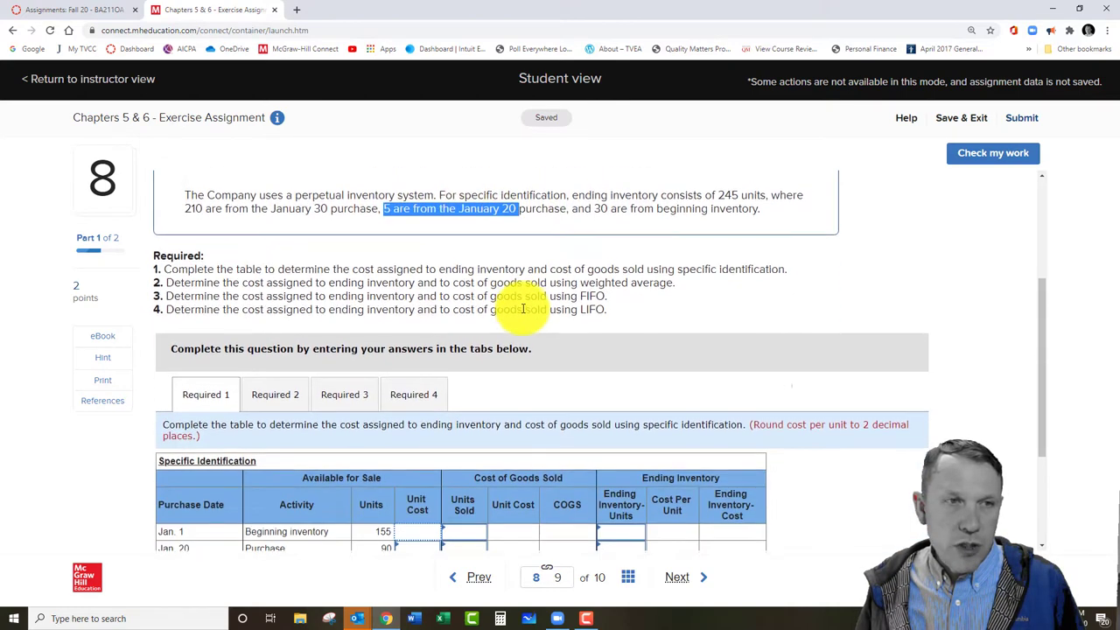
scroll(350, 245, "up", 2)
left_click_drag(197, 233, 457, 230)
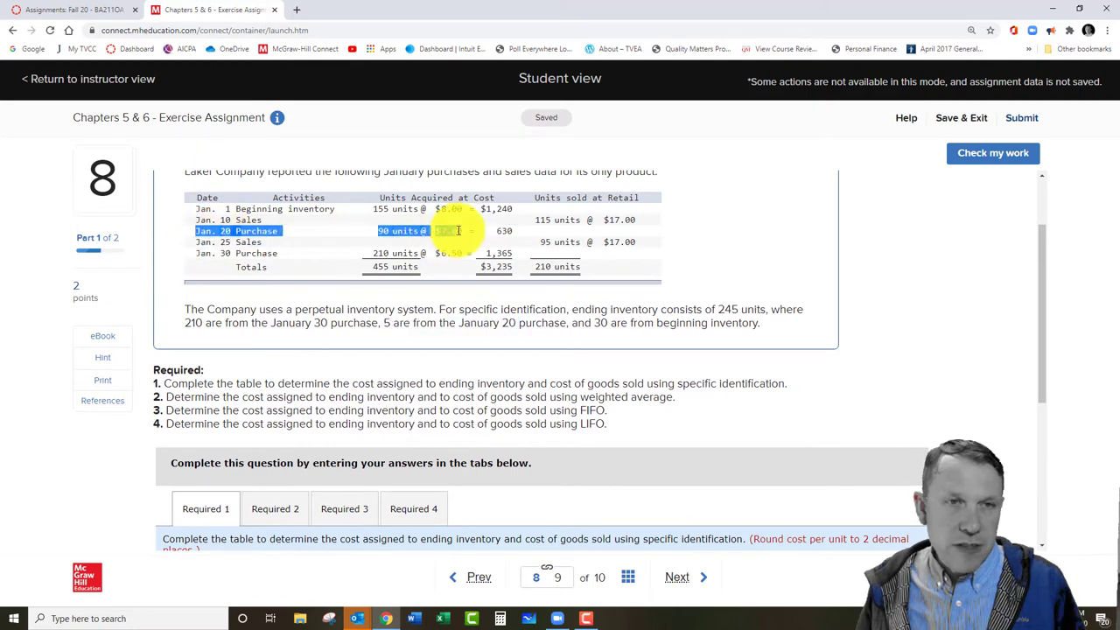
scroll(496, 325, "down", 3)
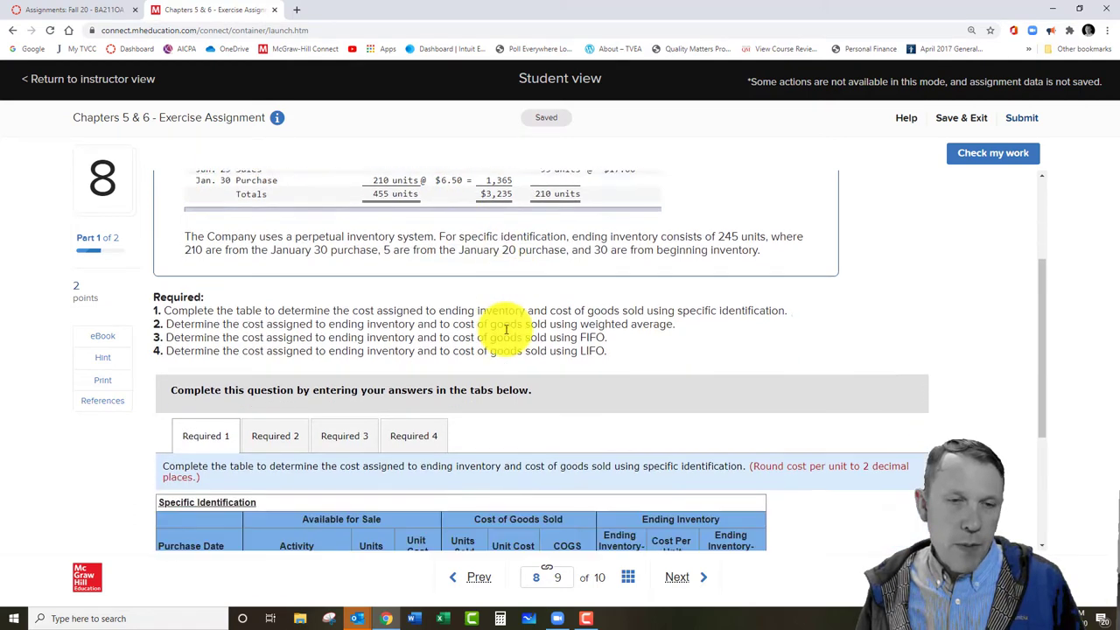
left_click(407, 372)
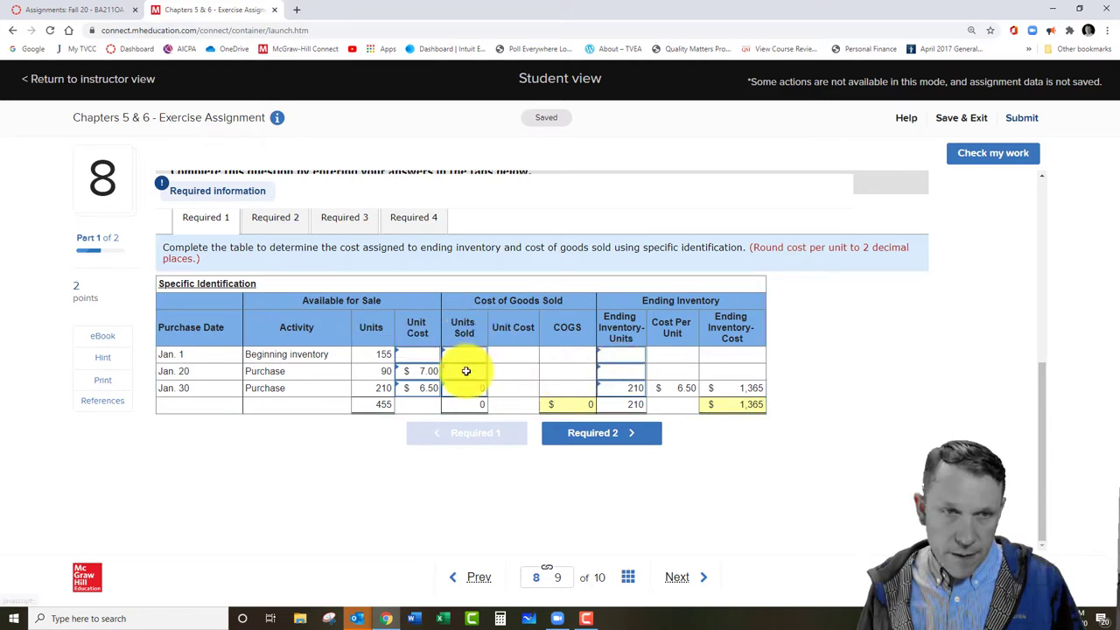
Step: Enter 5 ending inventory units and 85 units sold for the January 20 purchase
left_click(638, 375)
type("5")
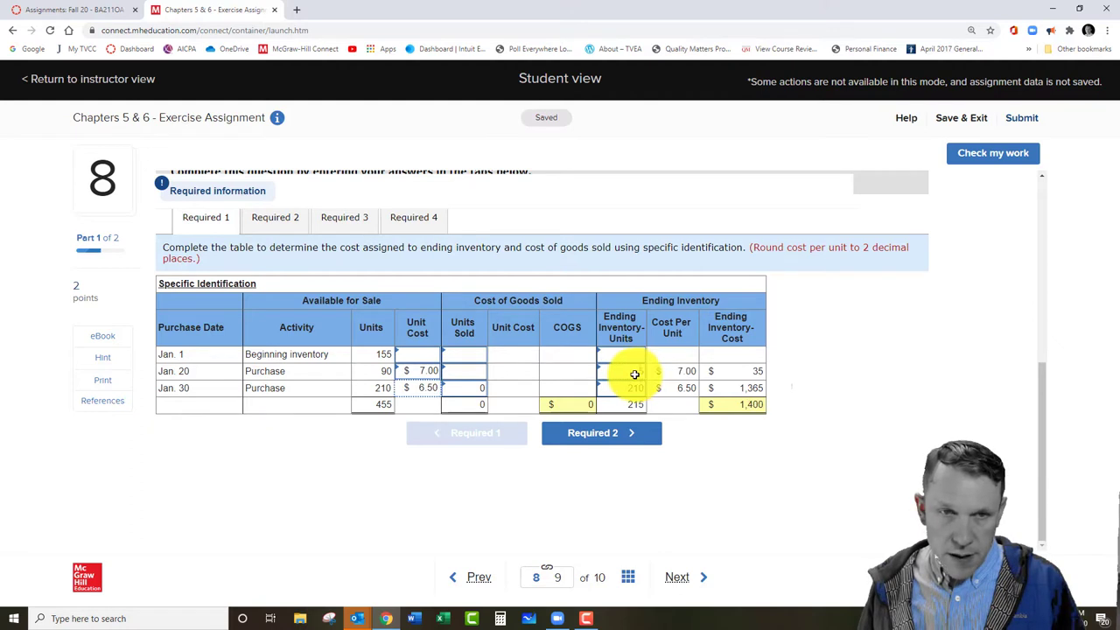
left_click(459, 373)
type("85")
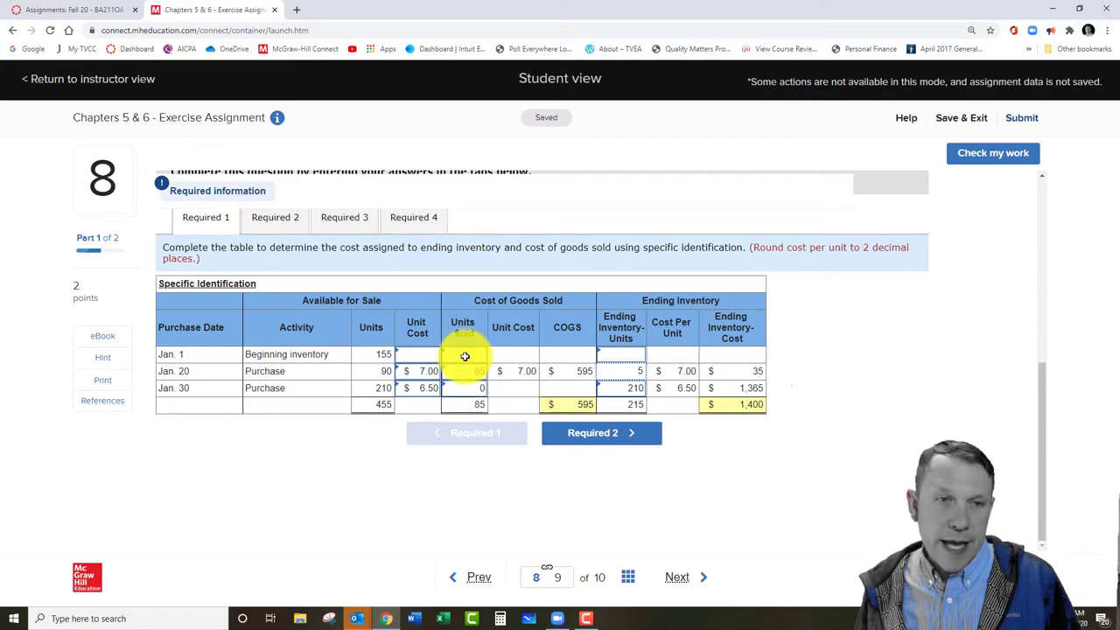
Step: Enter 30 ending inventory units and 125 units sold for the January 1 beginning inventory, following the note on ending inventory's composition
scroll(465, 355, "up", 5)
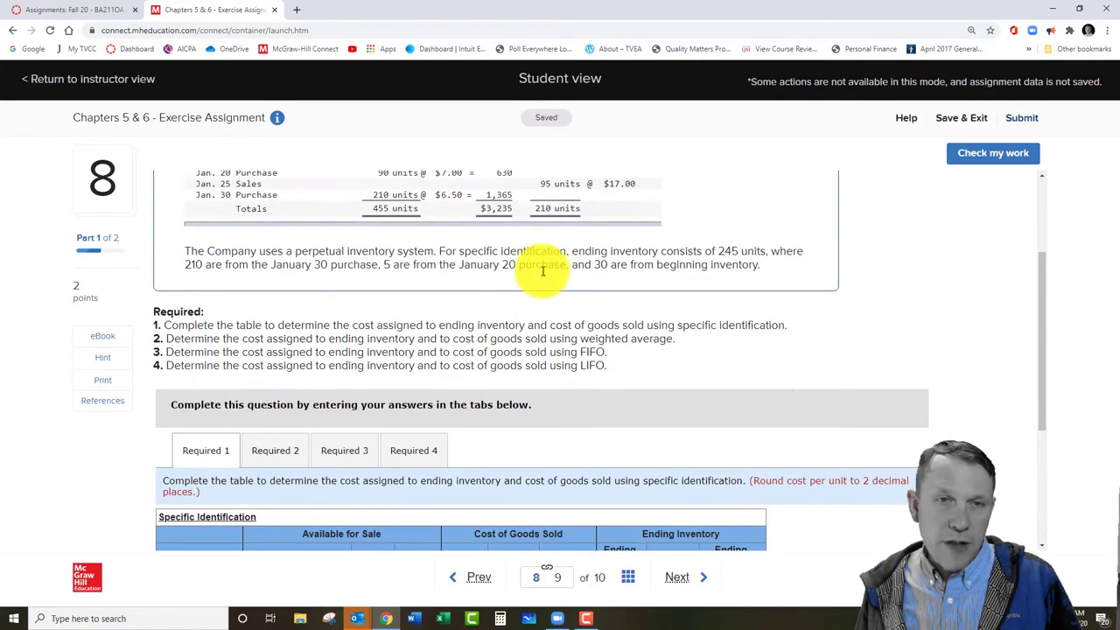
left_click_drag(595, 266, 656, 265)
scroll(477, 364, "down", 5)
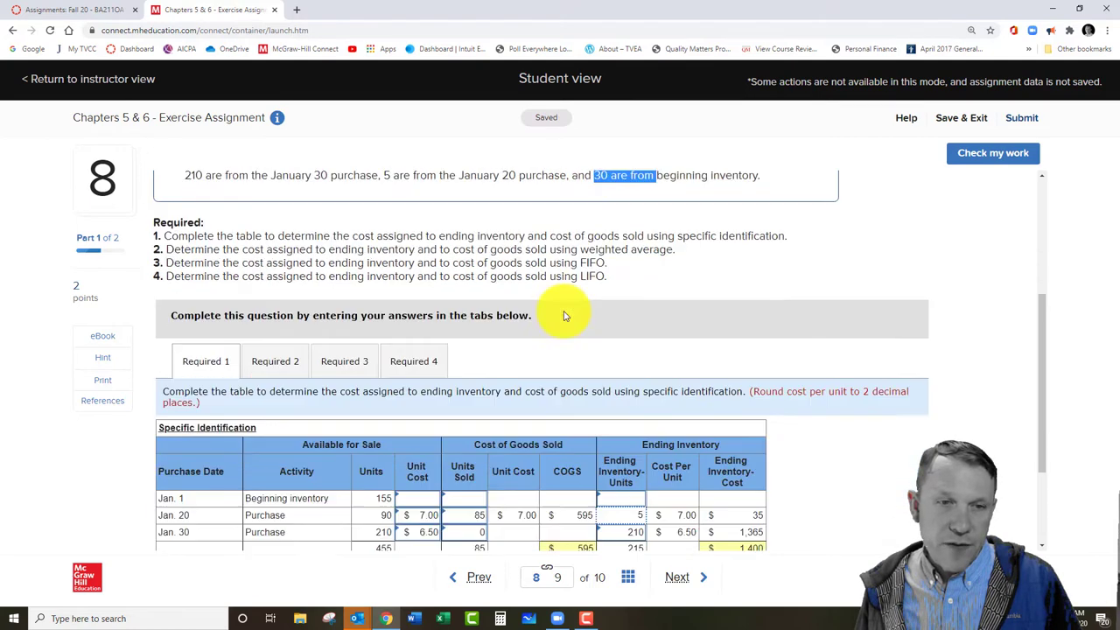
left_click(623, 357)
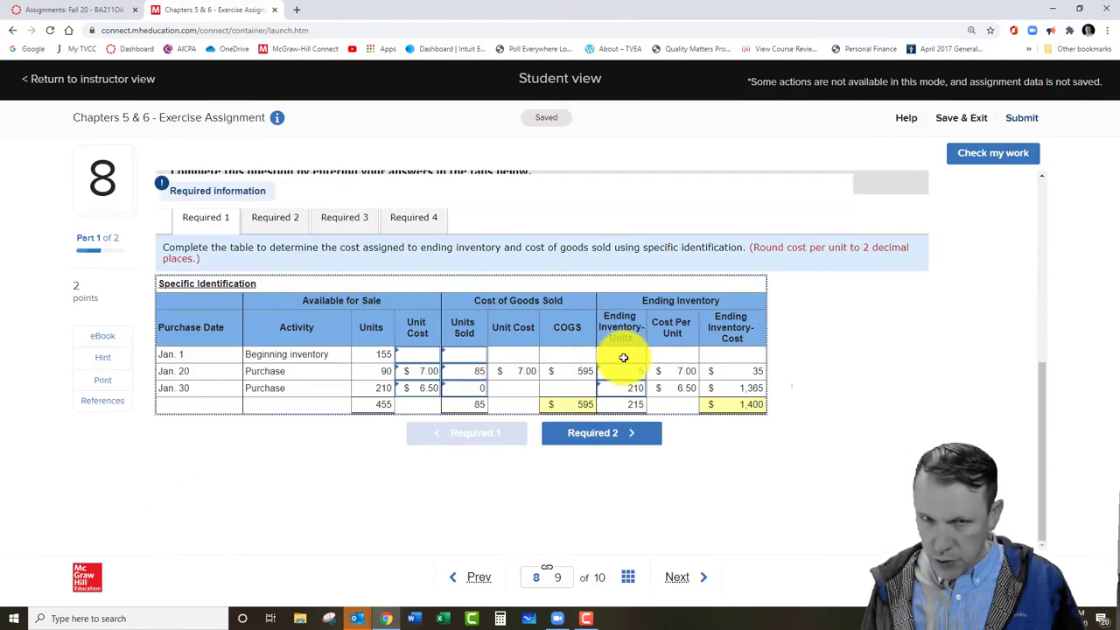
left_click(623, 357)
type("30")
key("Tab")
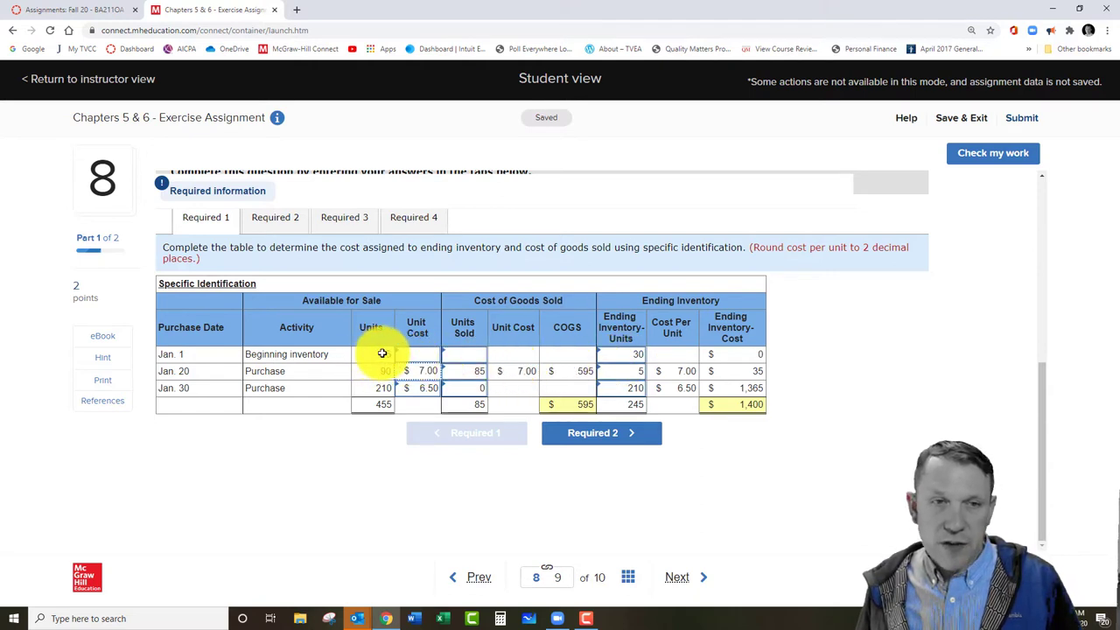
left_click(468, 353)
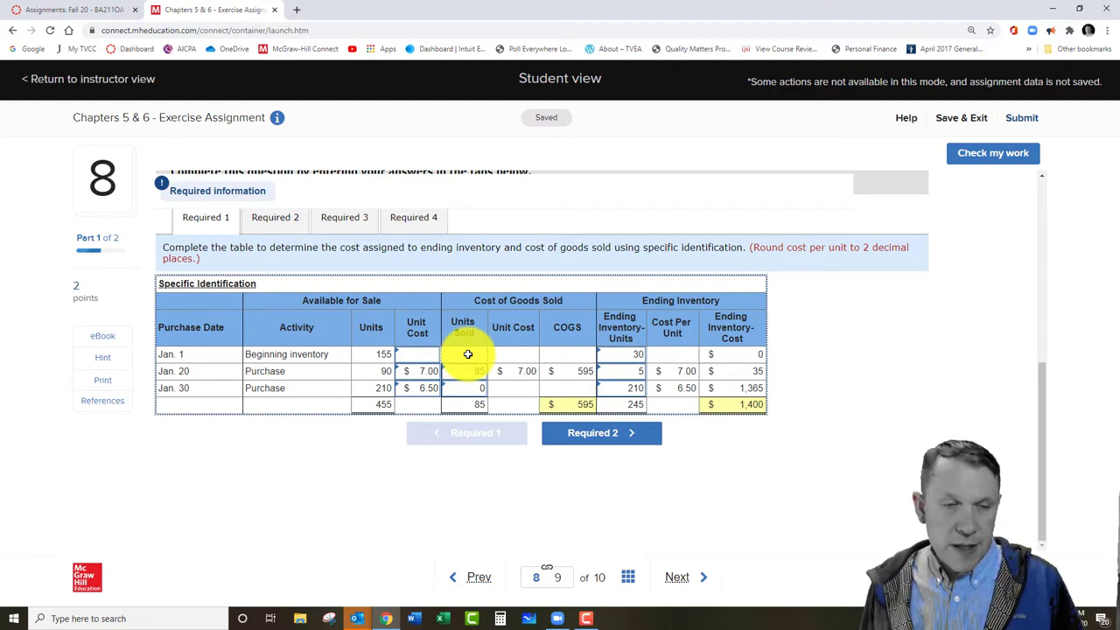
left_click(468, 353)
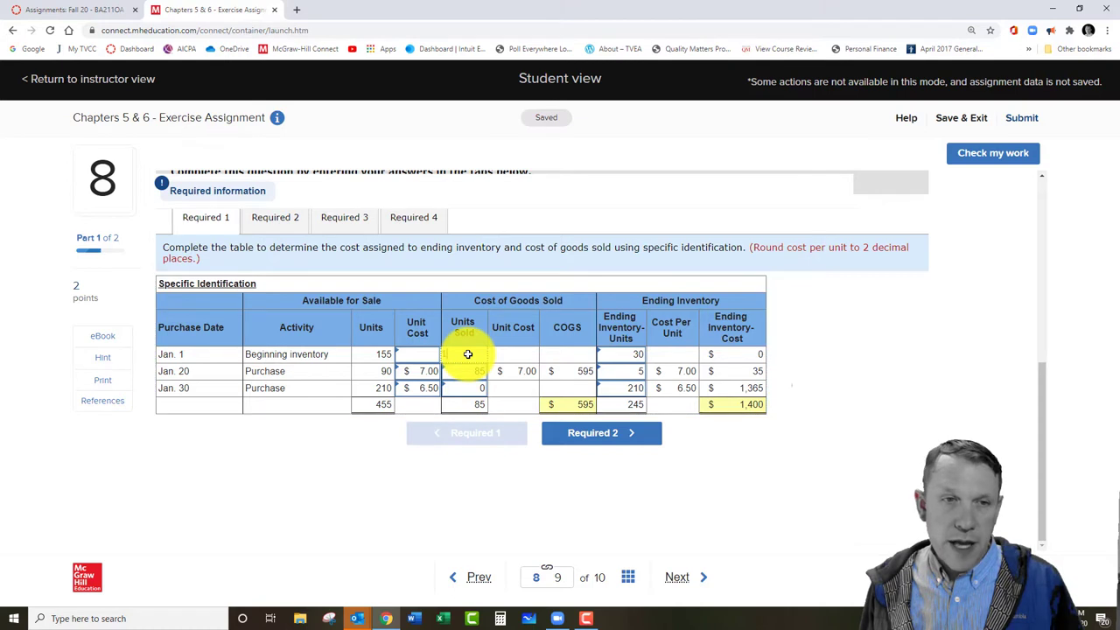
key("Tab")
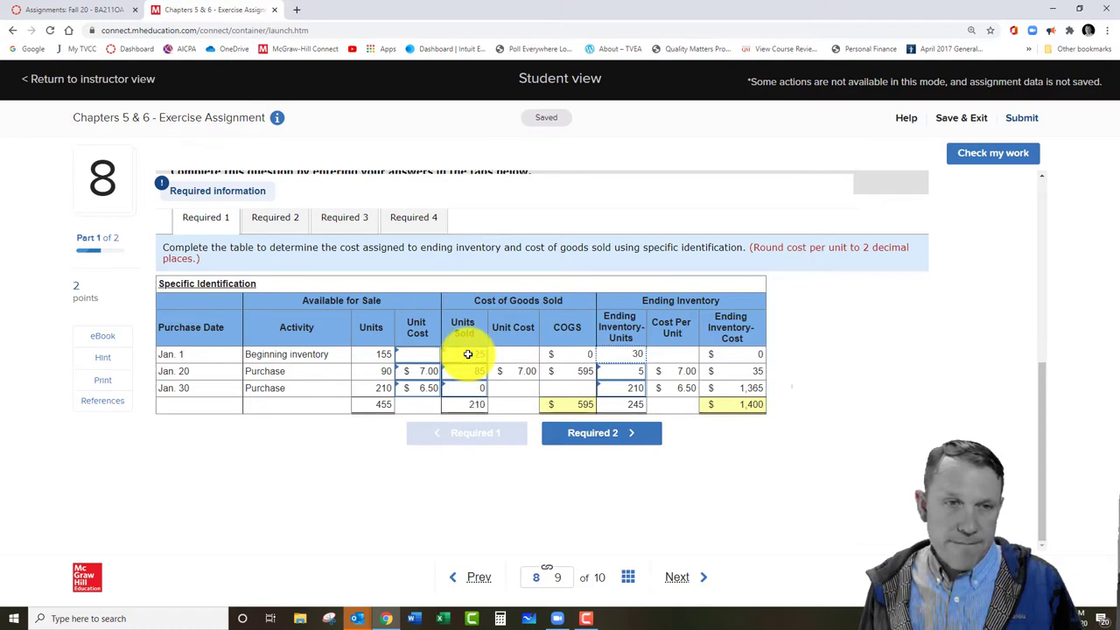
Step: Look up the beginning inventory's cost and the sales' retail prices, and set the January 1 unit cost to 8.00
left_click(408, 359)
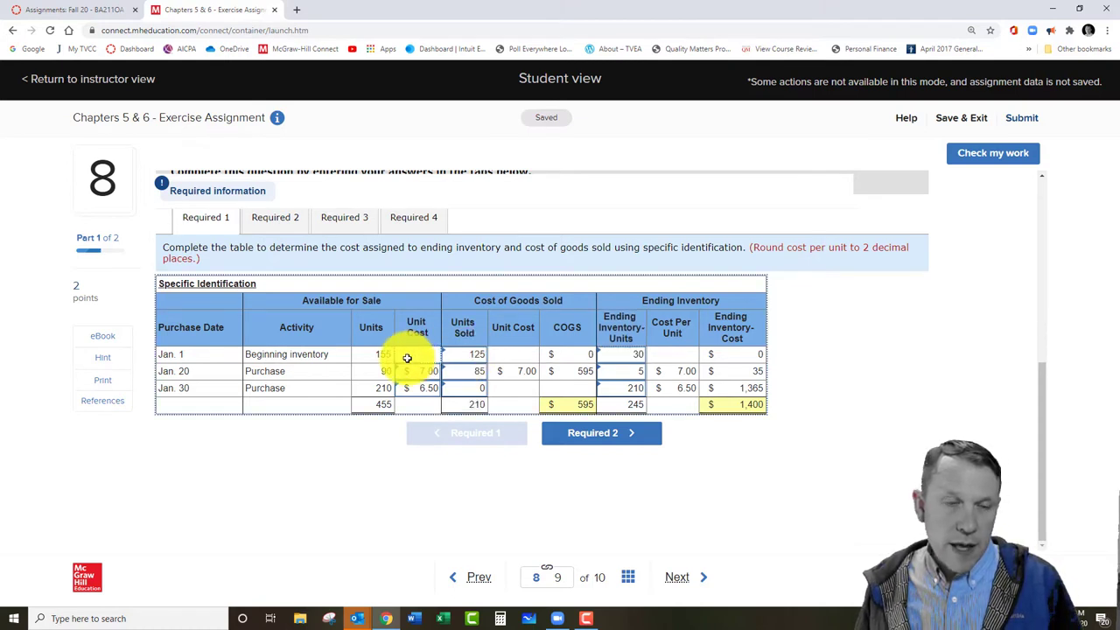
scroll(367, 396, "up", 5)
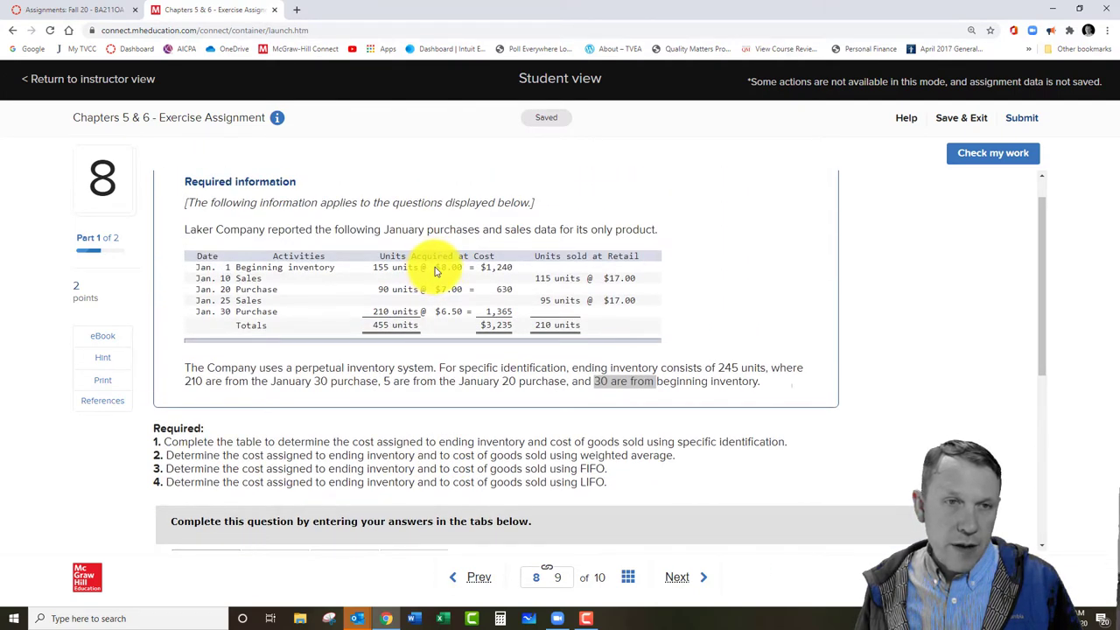
left_click_drag(435, 267, 459, 264)
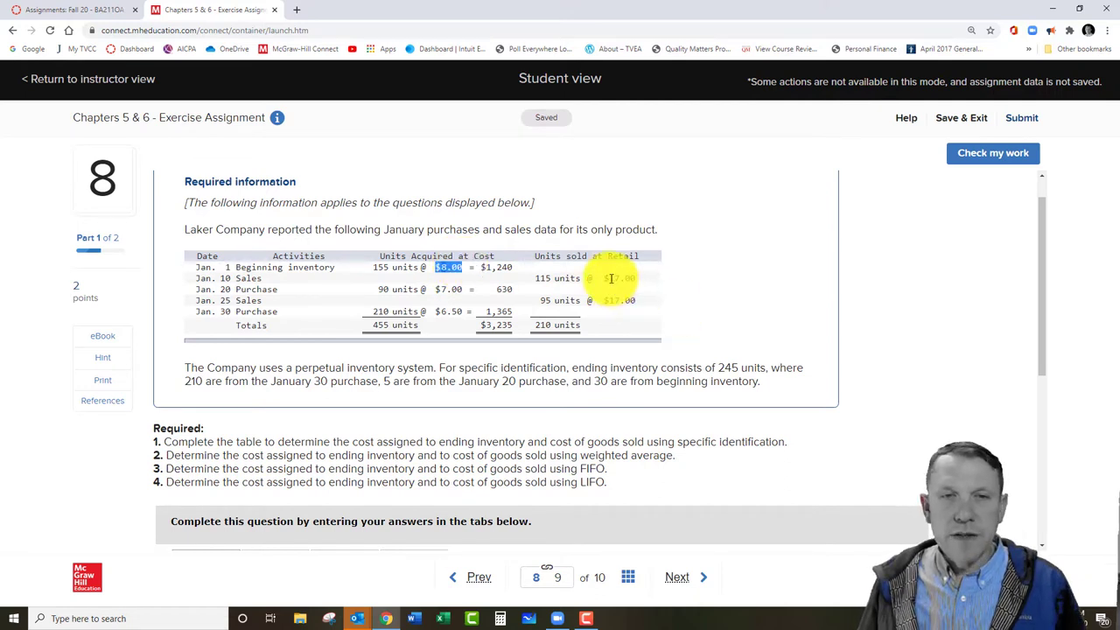
mouse_move(605, 278)
left_mouse_down()
mouse_move(635, 300)
mouse_move(606, 299)
left_mouse_up()
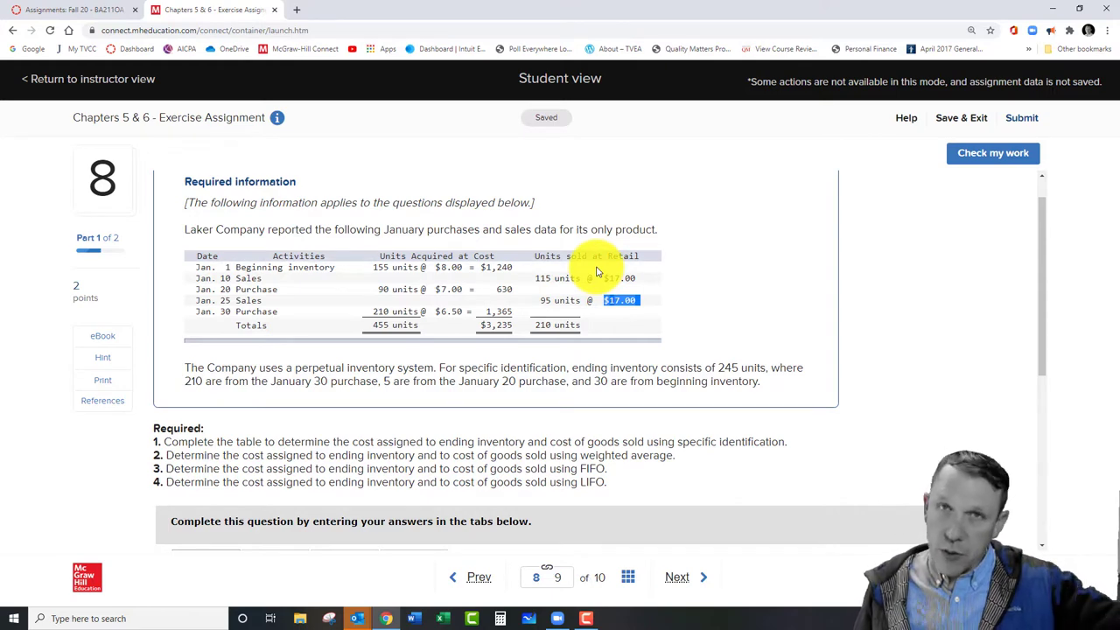
left_click(712, 292)
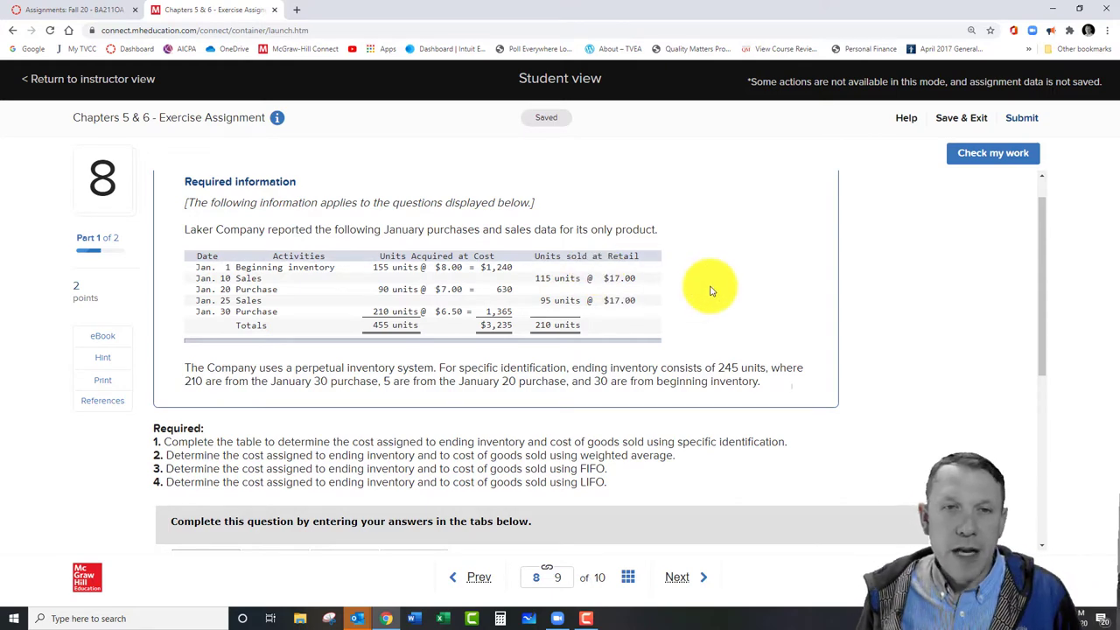
scroll(529, 248, "down", 4)
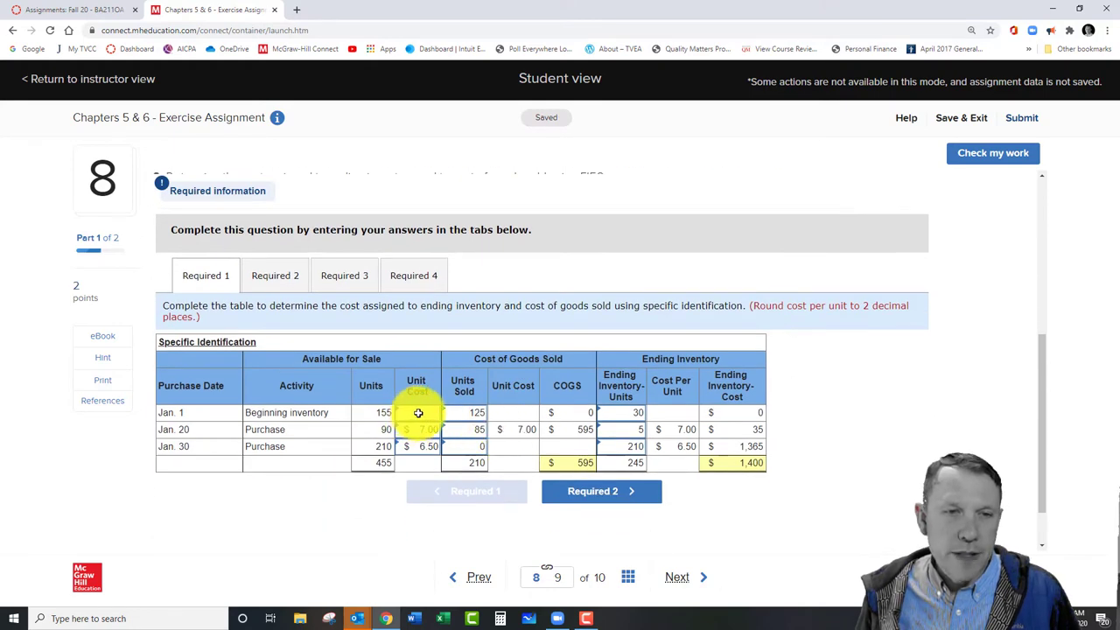
left_click(418, 412)
type("8")
key("Tab")
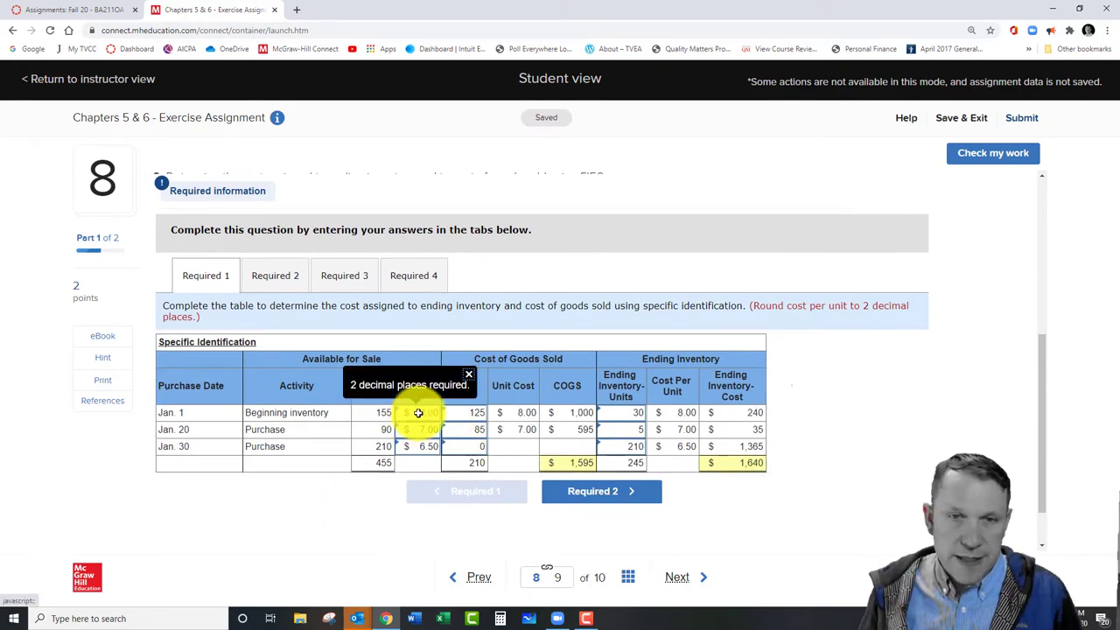
Step: Check the work completed so far and review the marked specific identification table
left_click(987, 154)
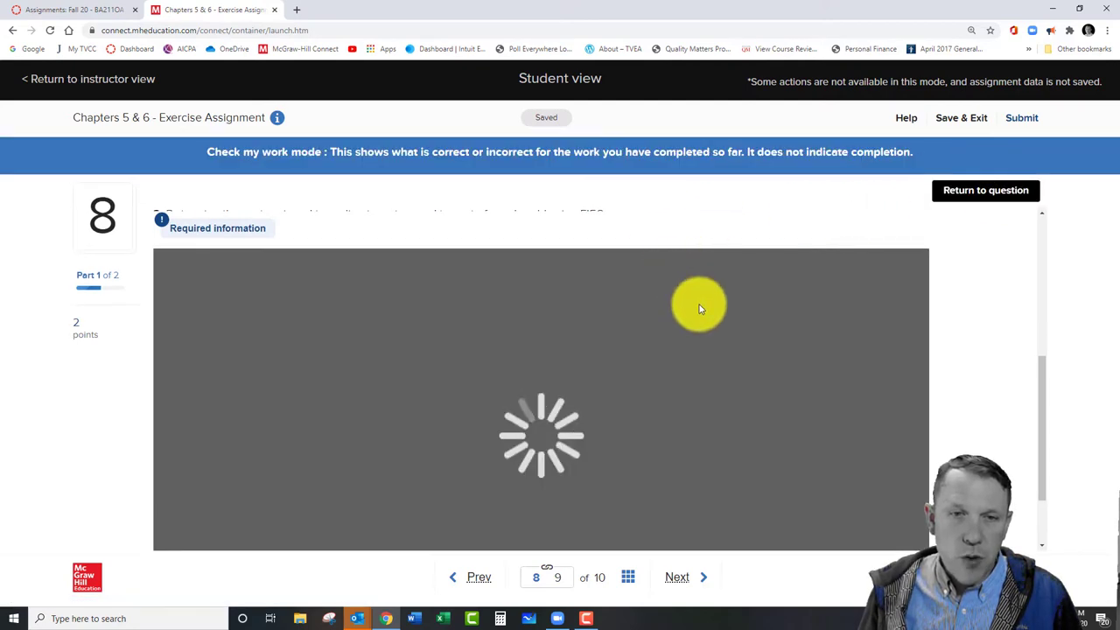
scroll(916, 440, "down", 3)
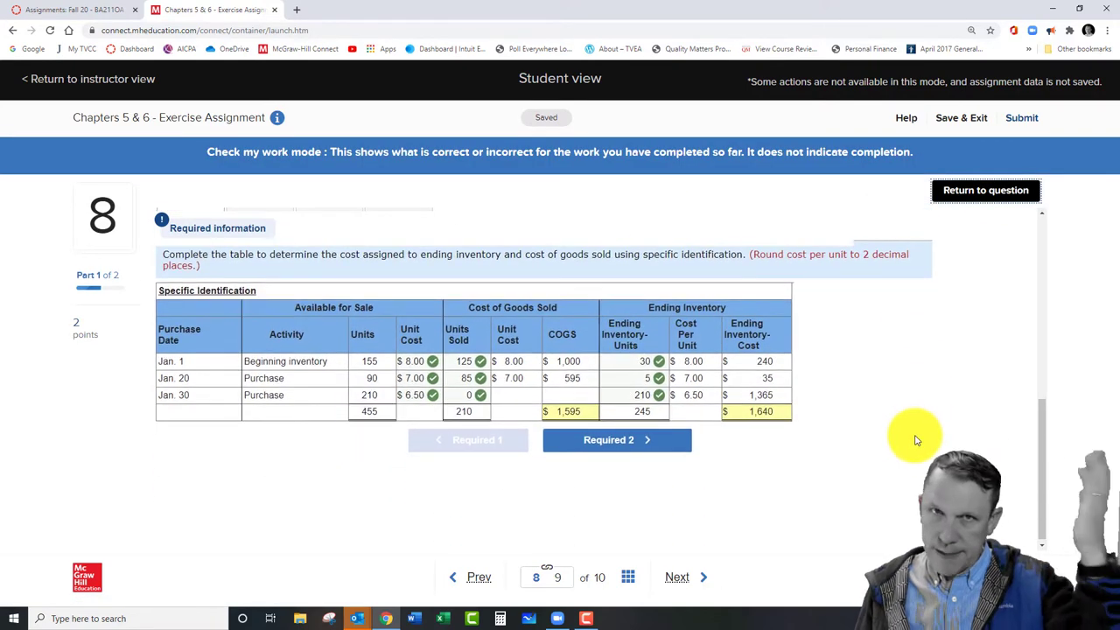
scroll(917, 439, "up", 2)
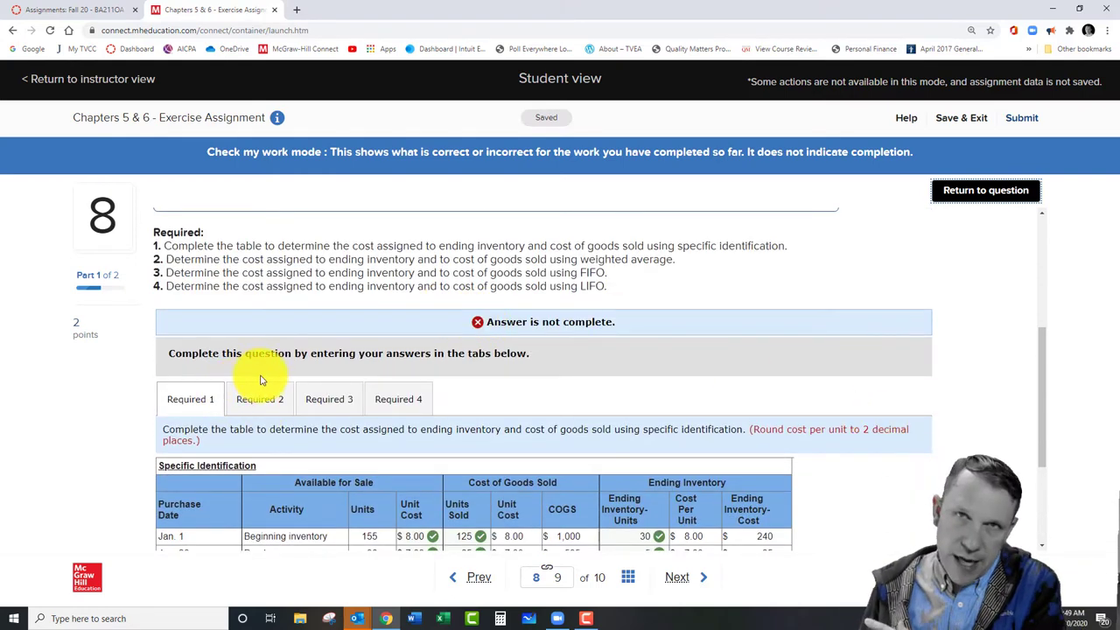
scroll(814, 407, "down", 2)
scroll(814, 411, "up", 3)
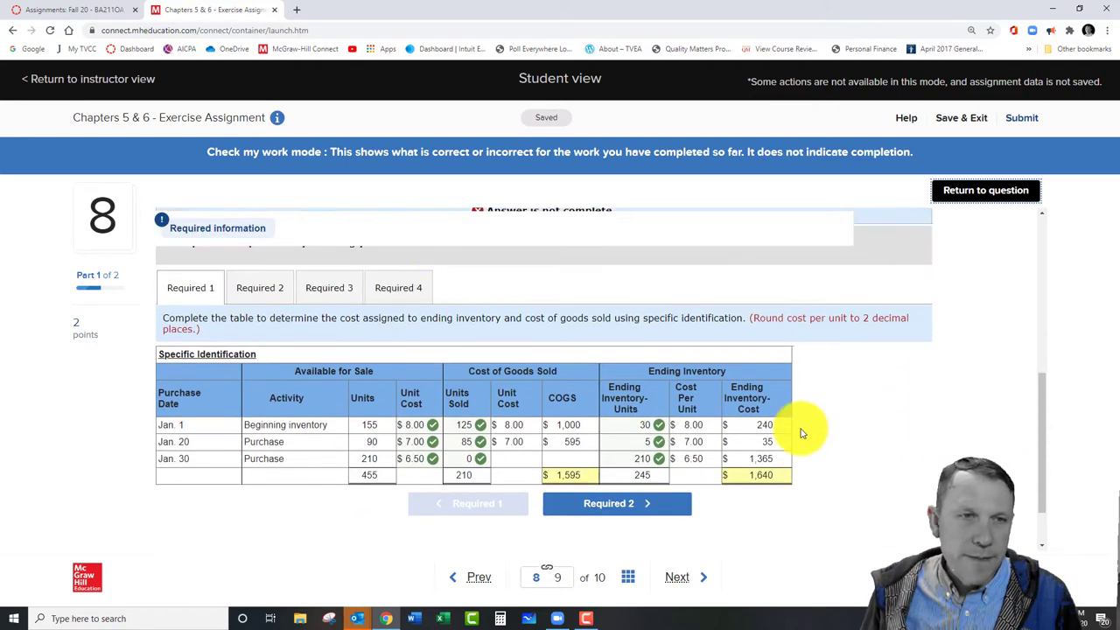
Step: Examine the layout of the perpetual weighted average table from January 1 through the totals
left_click(254, 339)
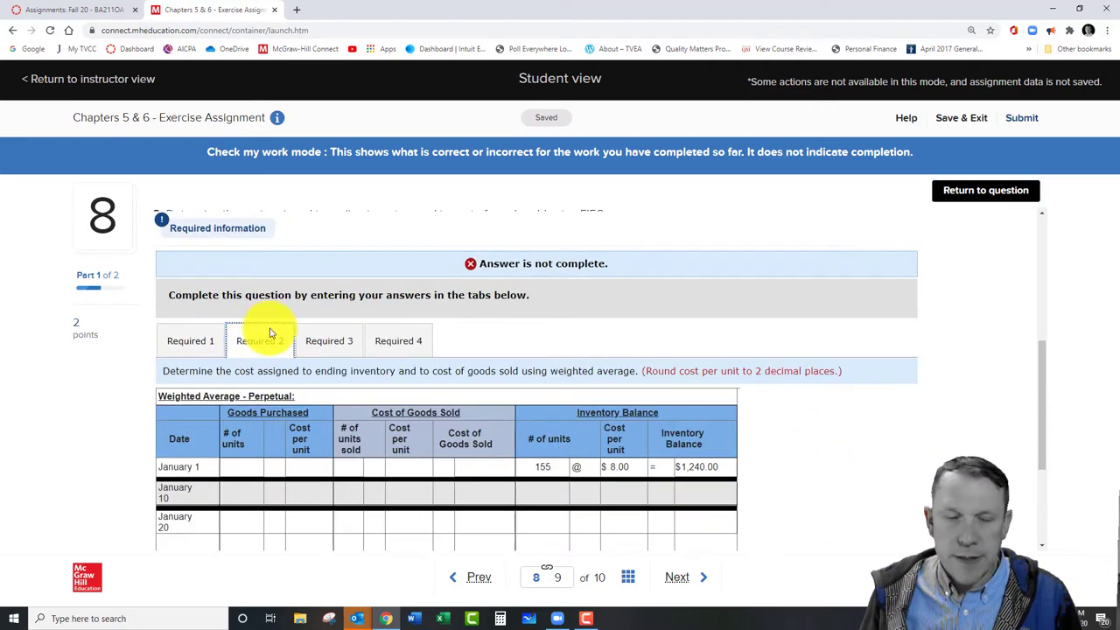
scroll(1028, 389, "down", 2)
scroll(1029, 392, "up", 2)
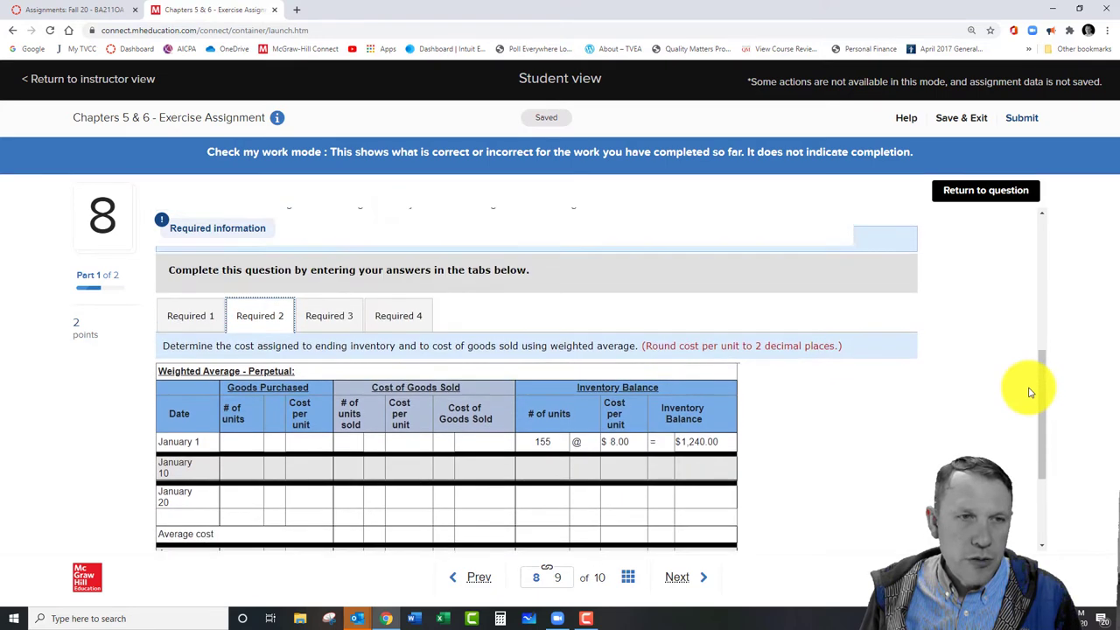
scroll(1028, 395, "down", 1)
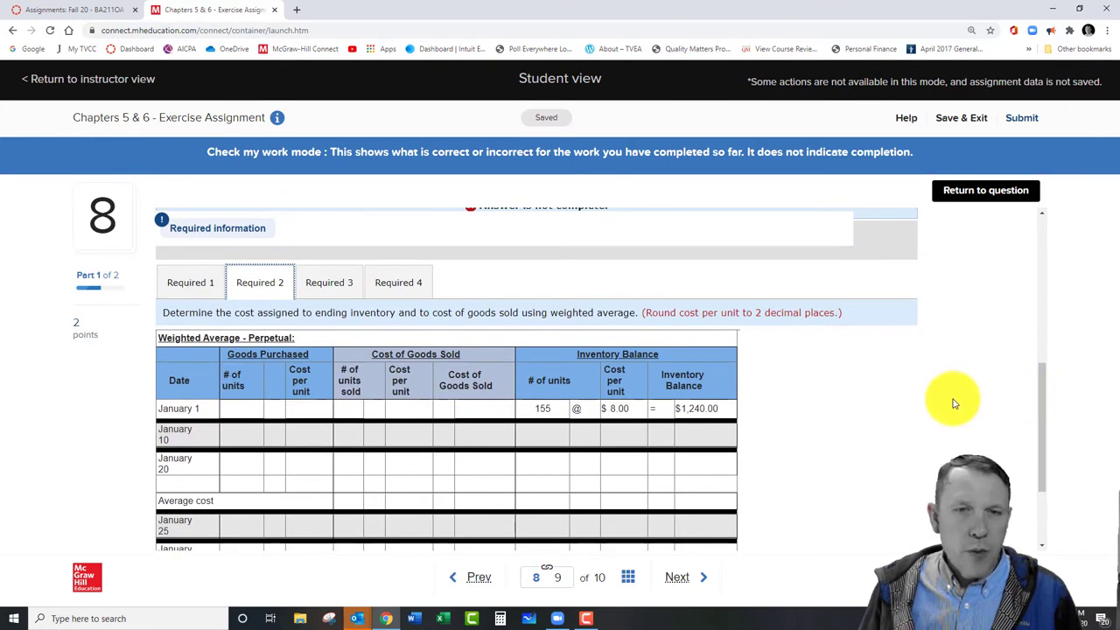
scroll(939, 394, "down", 1)
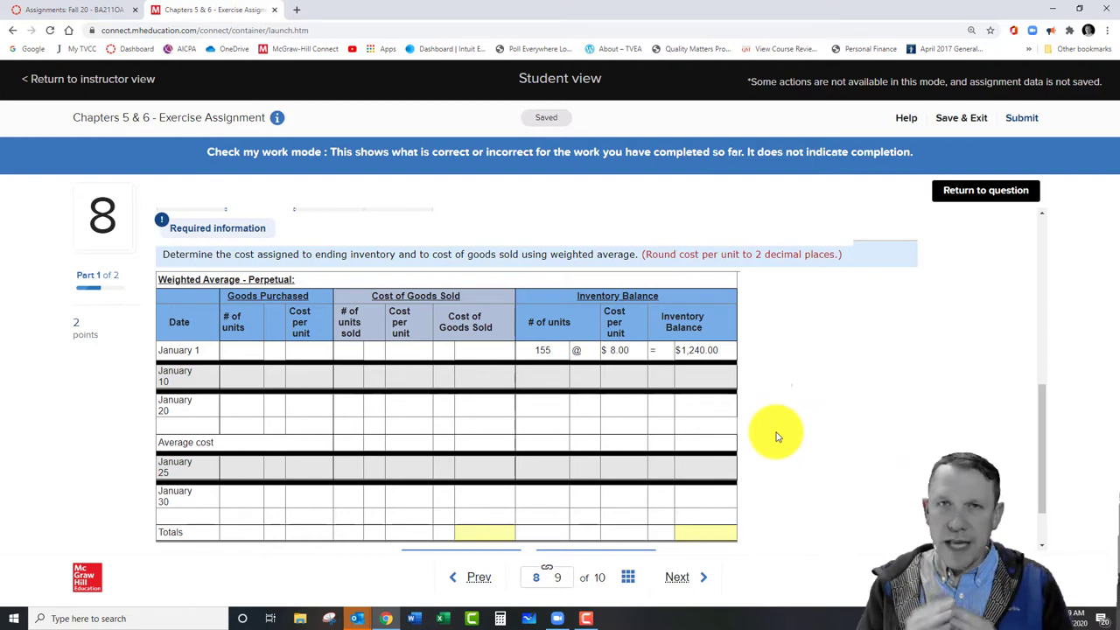
scroll(776, 440, "up", 4)
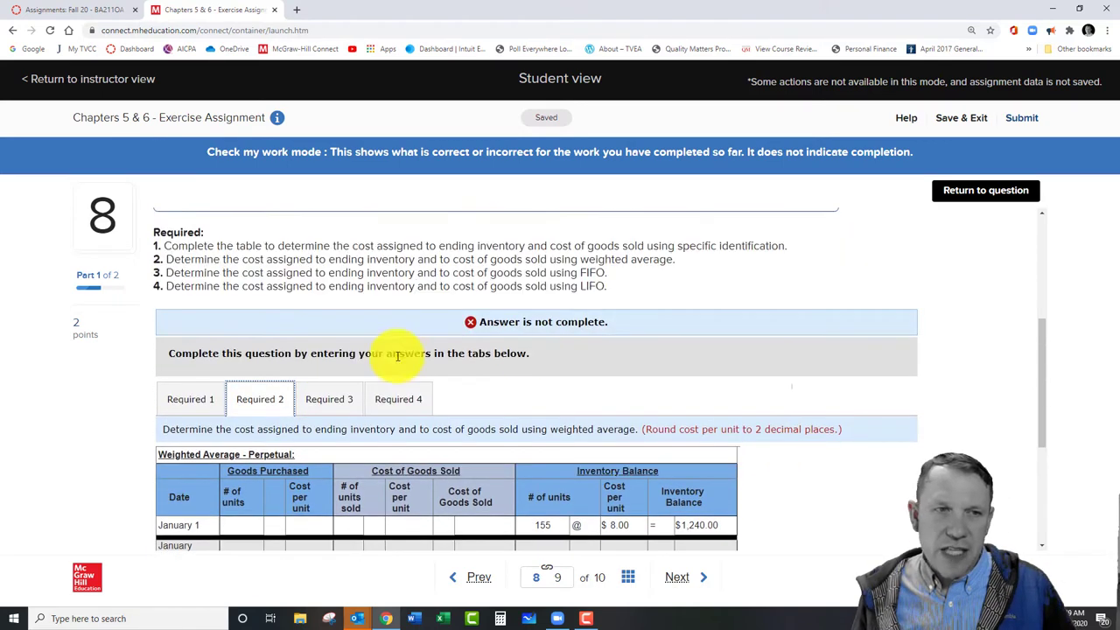
Step: Return to the specific identification table and reread the note on the perpetual system and ending inventory's composition
left_click(186, 398)
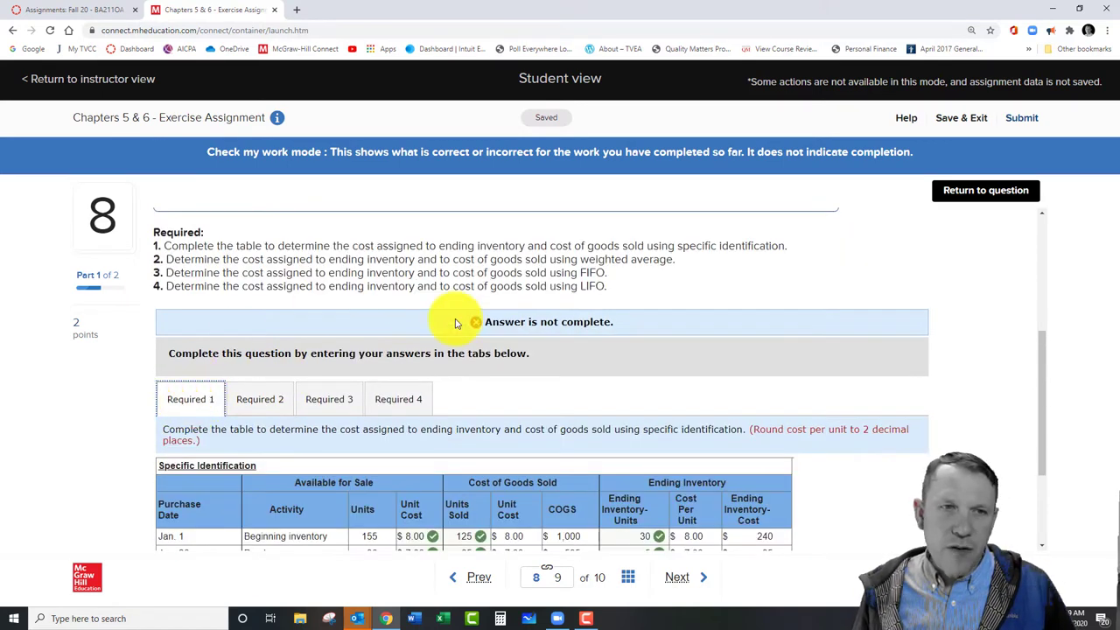
scroll(455, 319, "up", 2)
left_click_drag(762, 362, 168, 344)
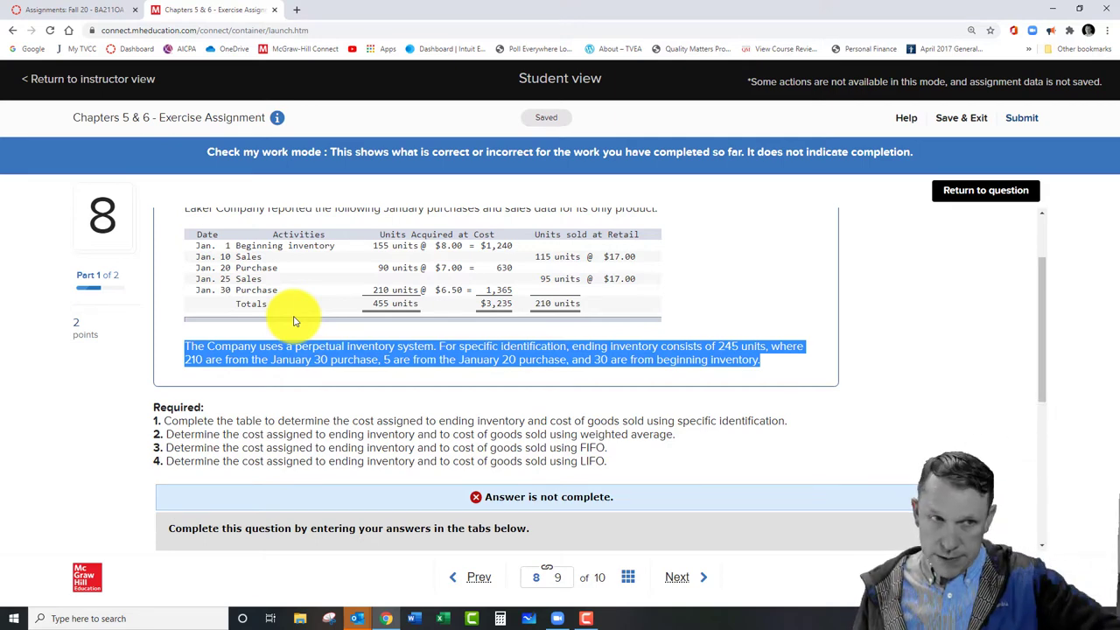
scroll(294, 321, "down", 2)
scroll(293, 318, "down", 2)
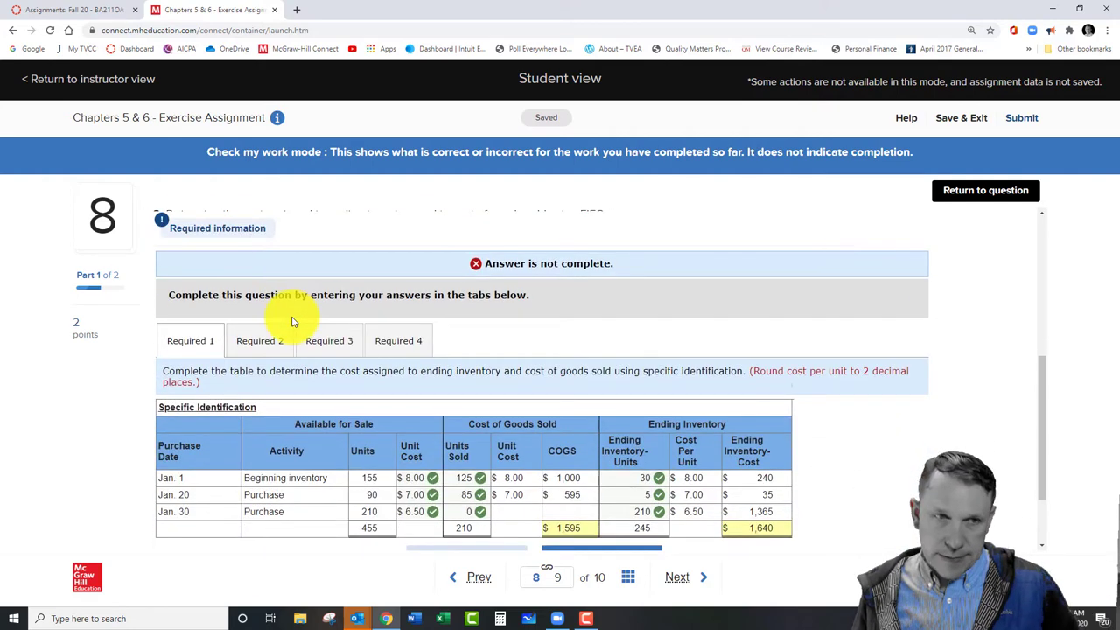
Step: Reopen the weighted average table for Required 2 and consult the January purchases and sales data
left_click(261, 340)
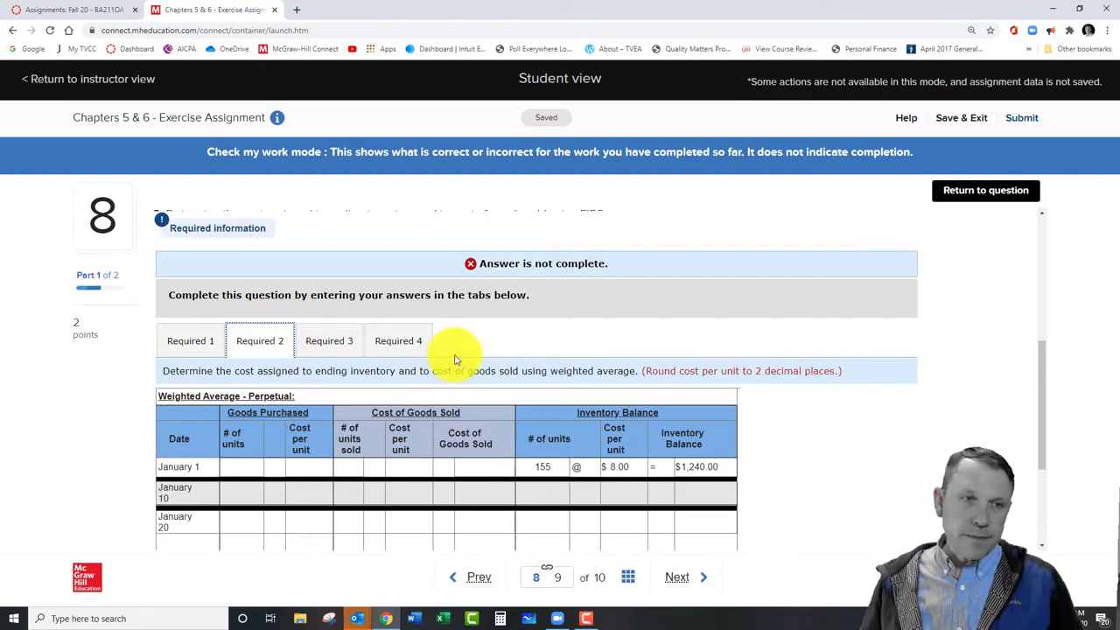
scroll(527, 366, "up", 1)
scroll(516, 358, "down", 1)
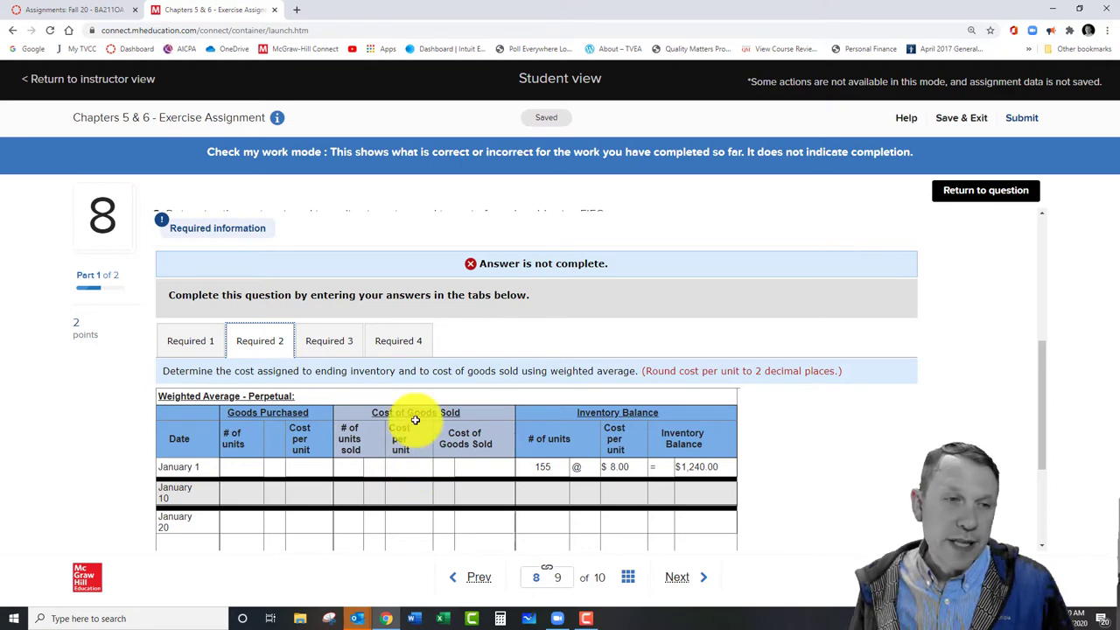
scroll(412, 420, "up", 1)
scroll(411, 418, "up", 3)
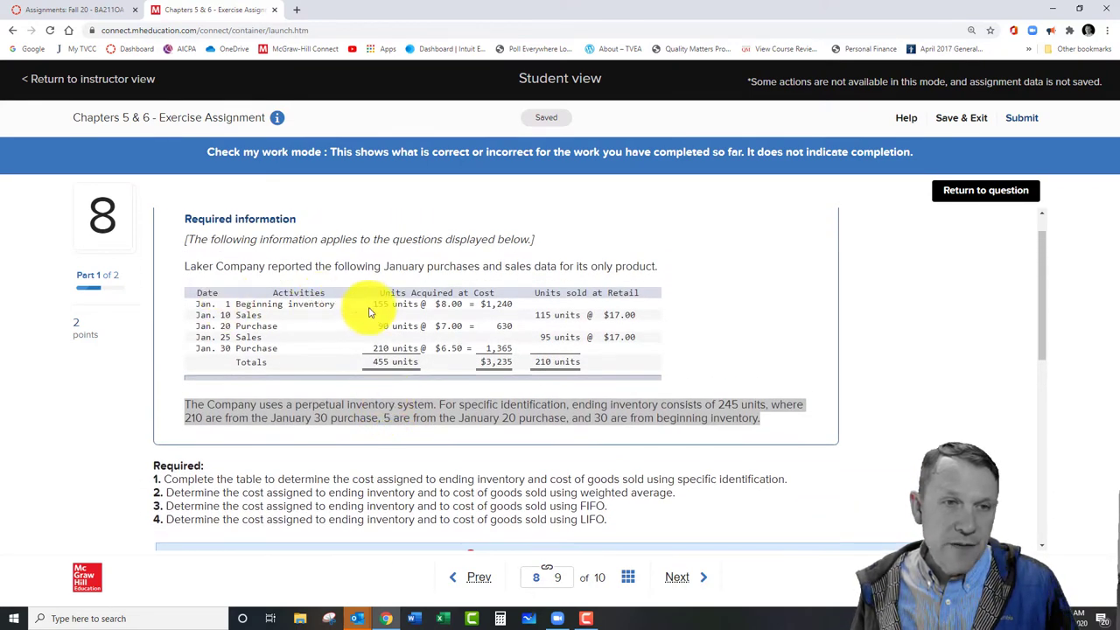
Step: Leave the check mode after consulting the beginning inventory units, and reopen the Required 2 weighted average table for editing
left_click_drag(374, 309, 396, 303)
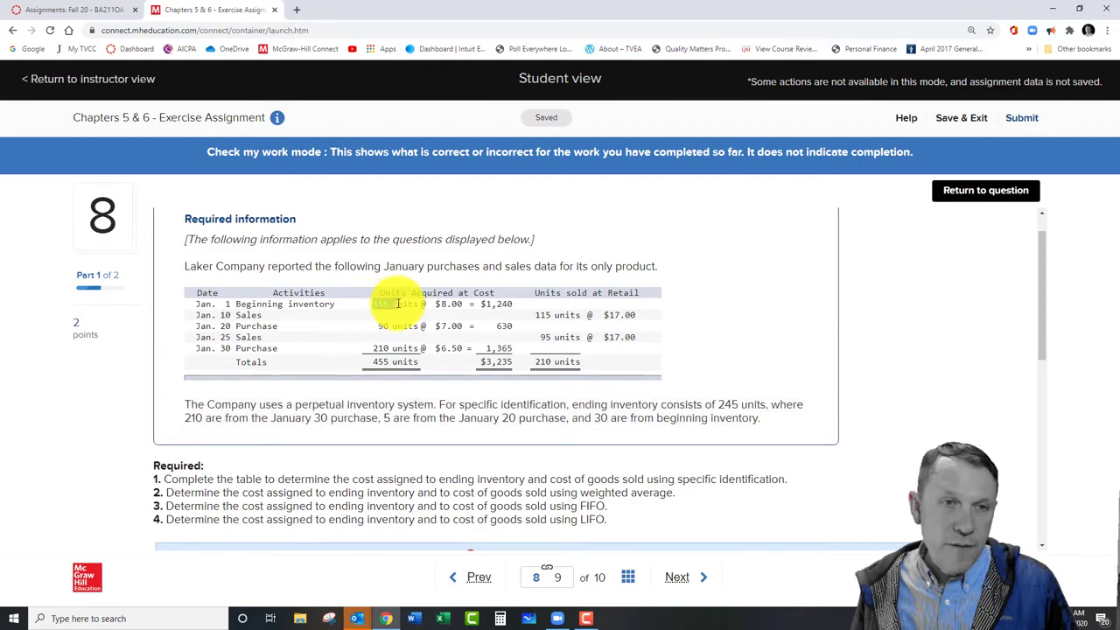
scroll(441, 341, "down", 1)
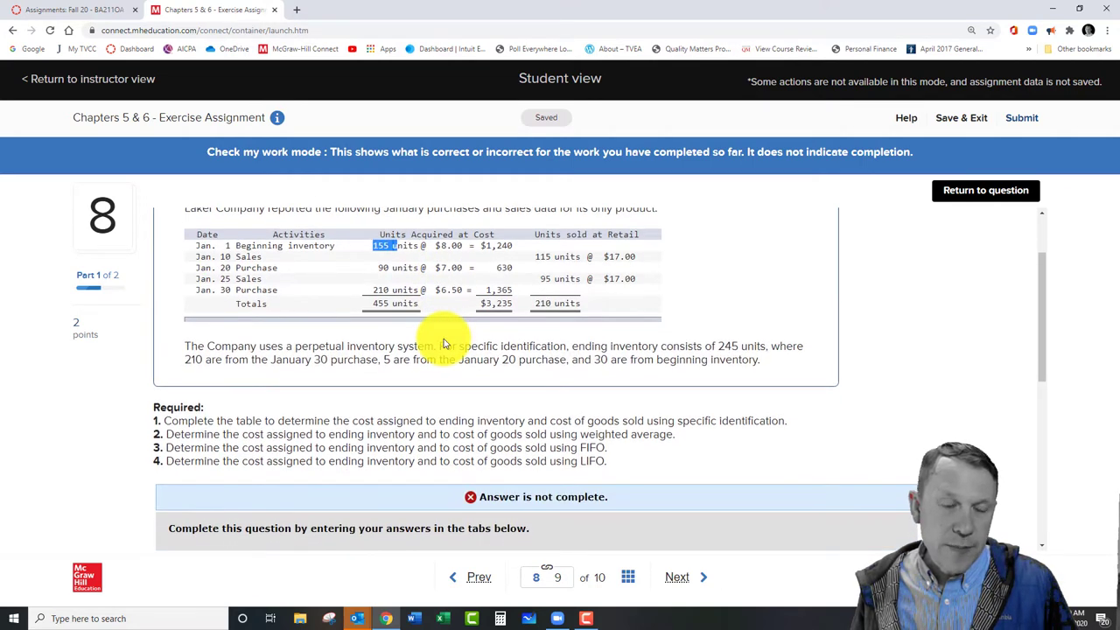
scroll(444, 339, "down", 3)
scroll(378, 405, "down", 1)
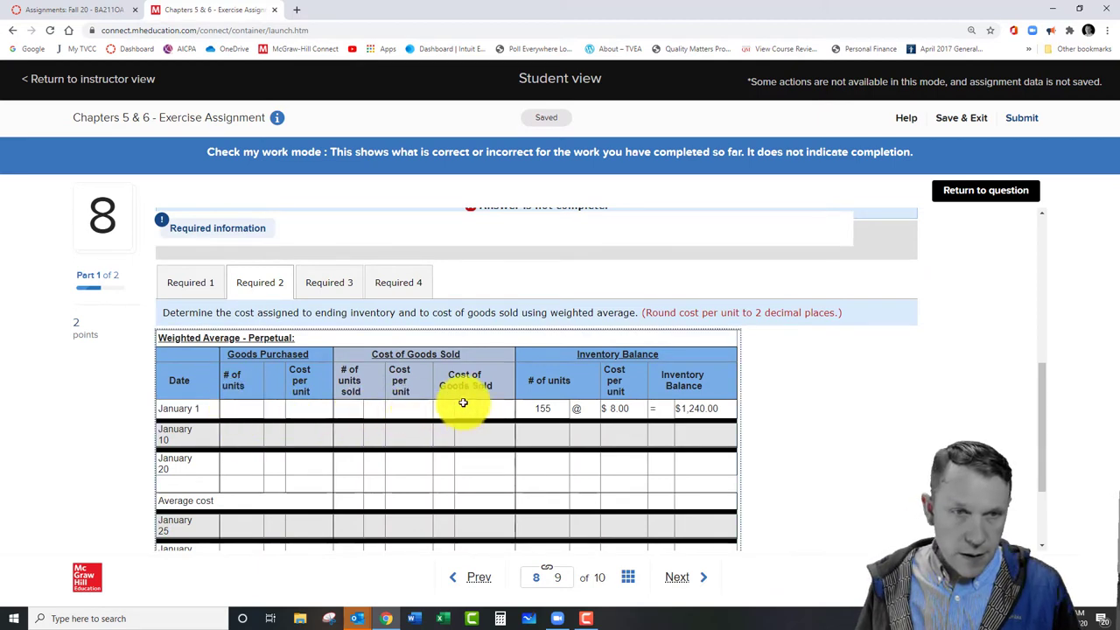
left_click(1000, 189)
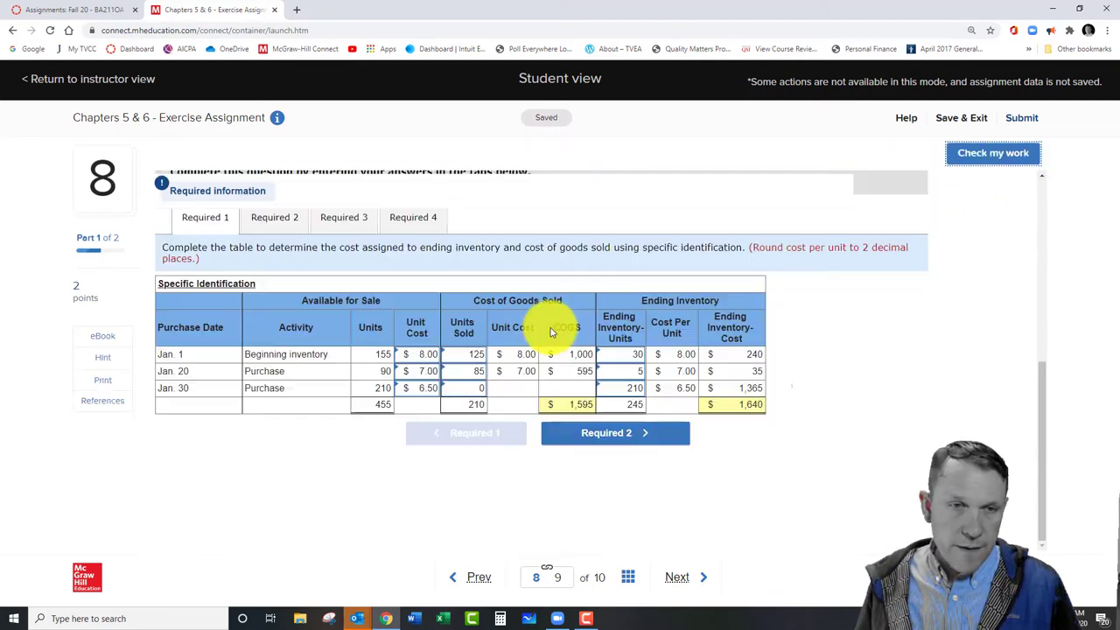
left_click(280, 217)
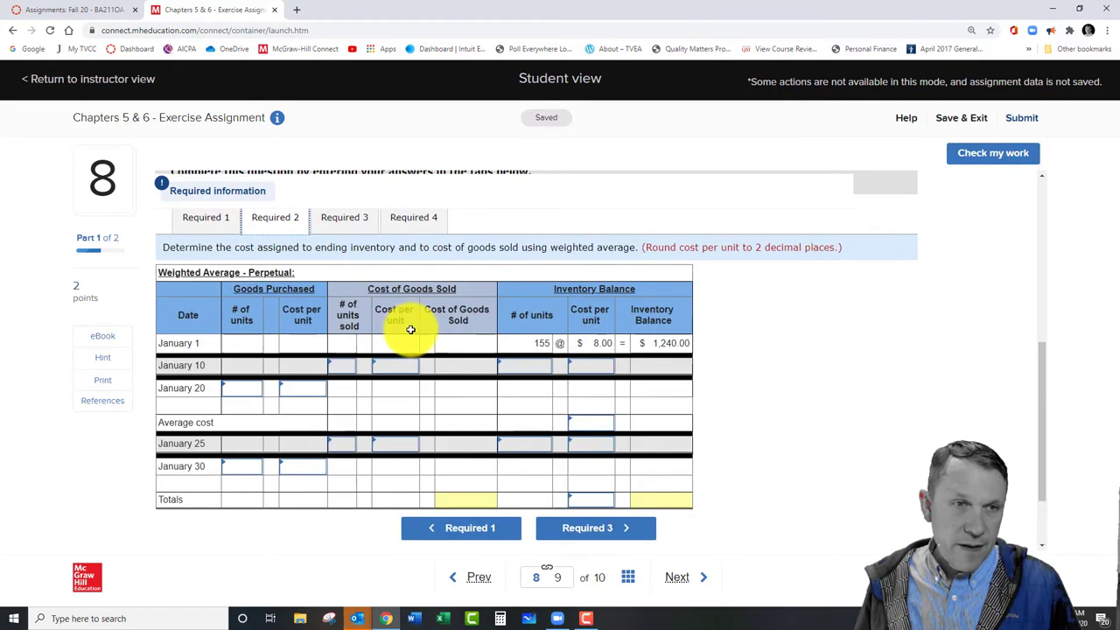
left_click(554, 333)
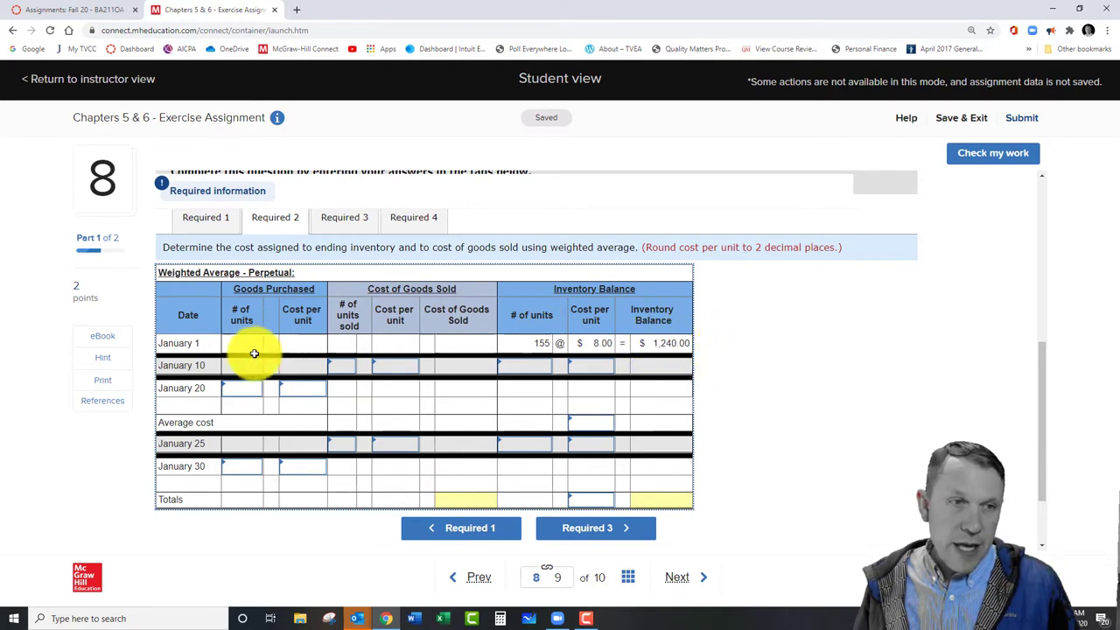
Step: Record the January 10 sale in cost of goods sold as 115 units at 8.00 per unit
scroll(262, 304, "up", 4)
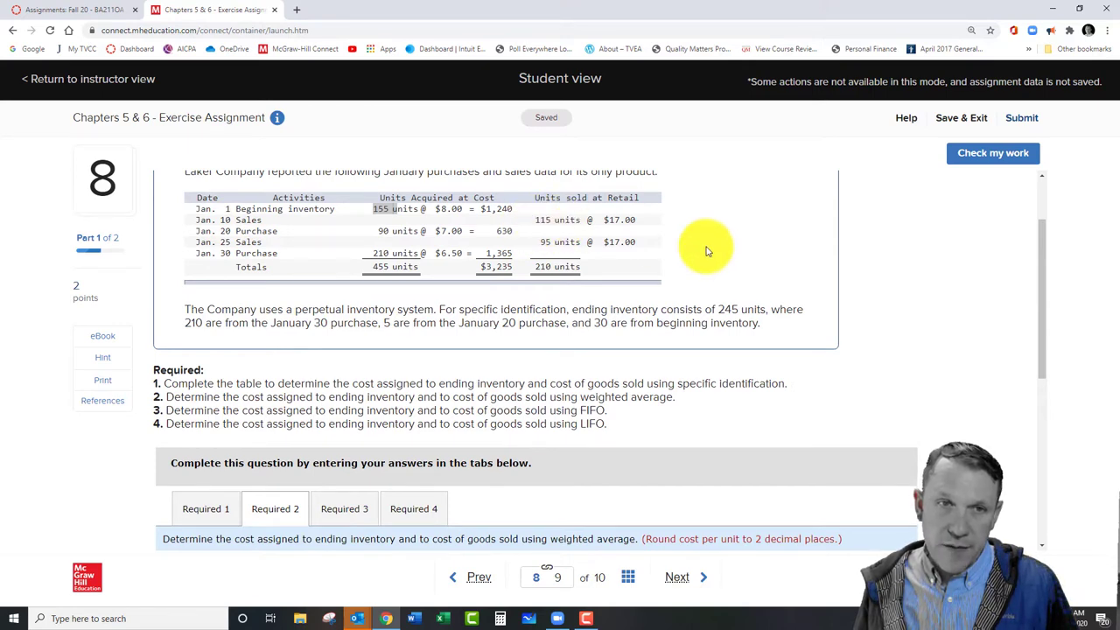
scroll(707, 251, "down", 3)
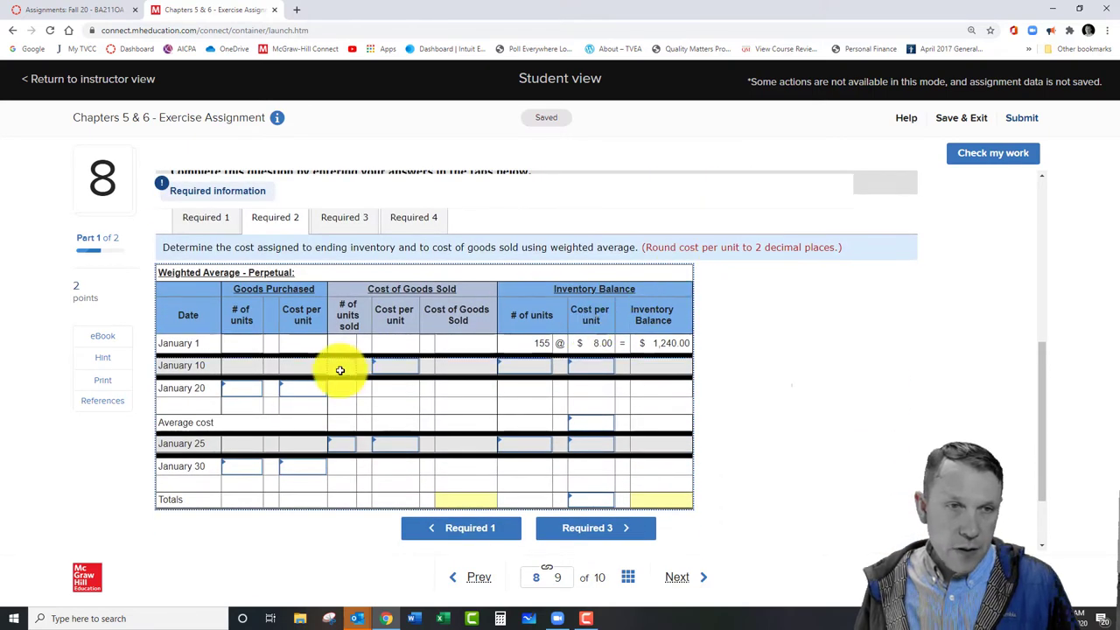
left_click(340, 370)
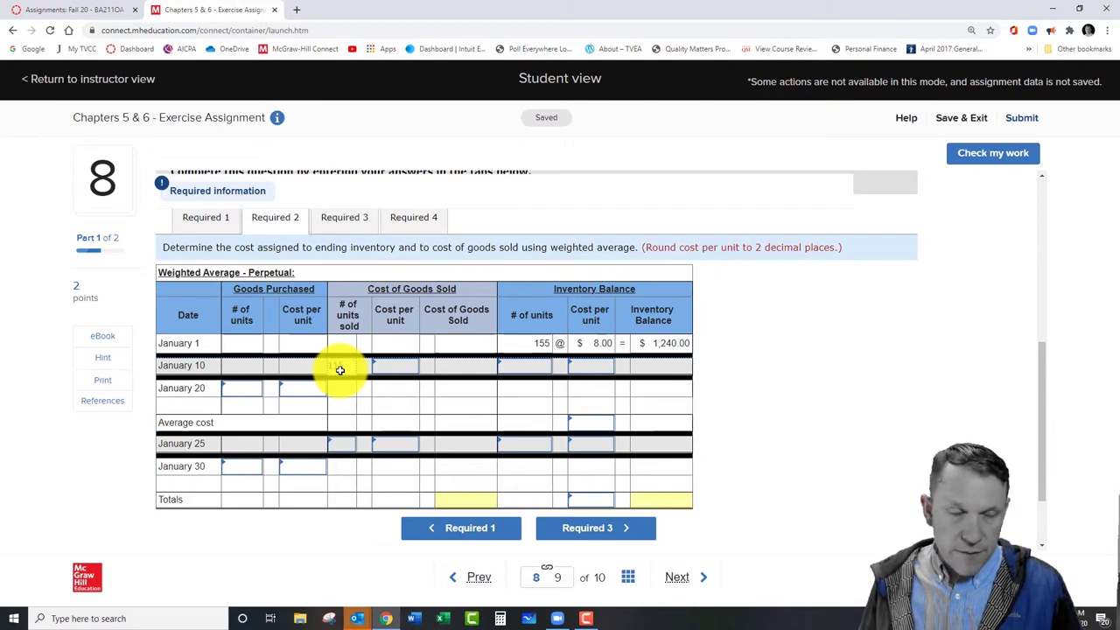
type("115")
left_click(385, 364)
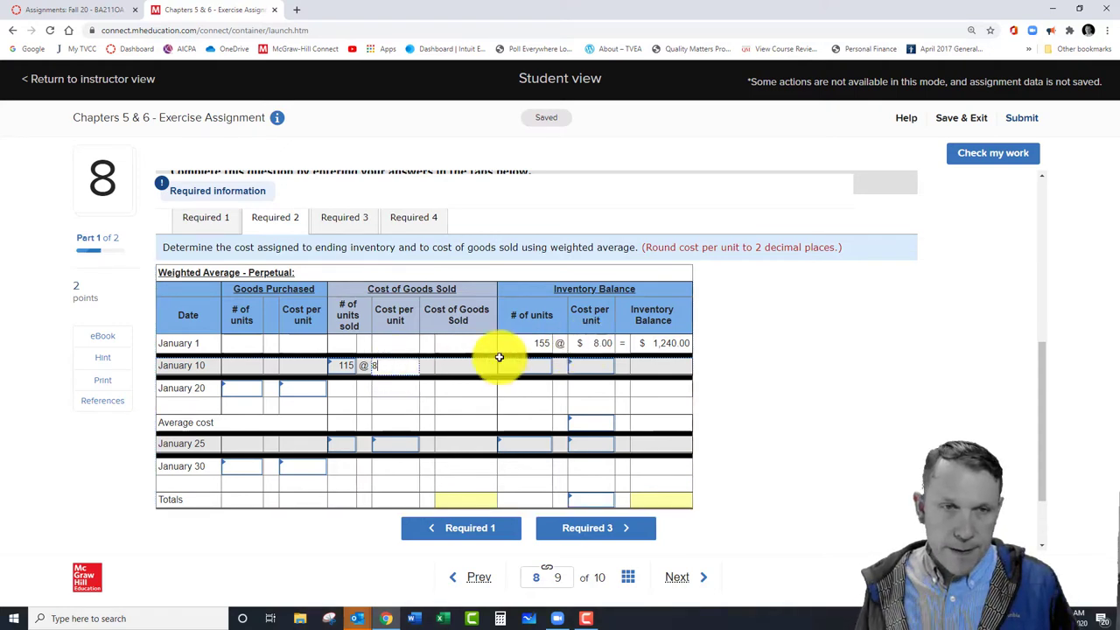
type("8.00")
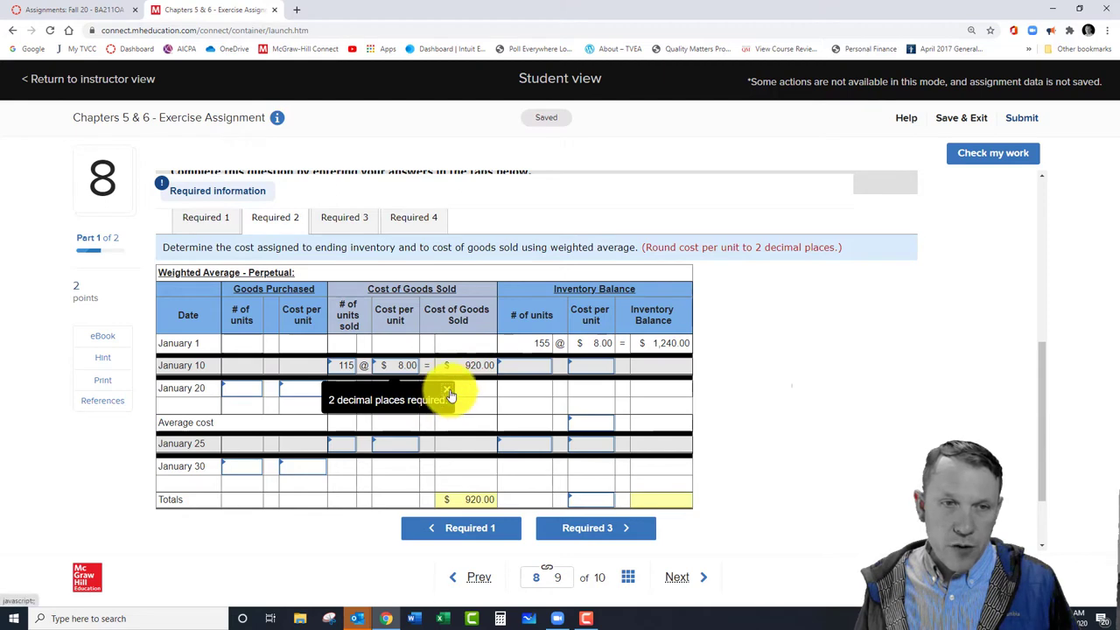
Step: Fill in the January 10 inventory balance with 40 units at a cost of 8.00 per unit
left_click(539, 366)
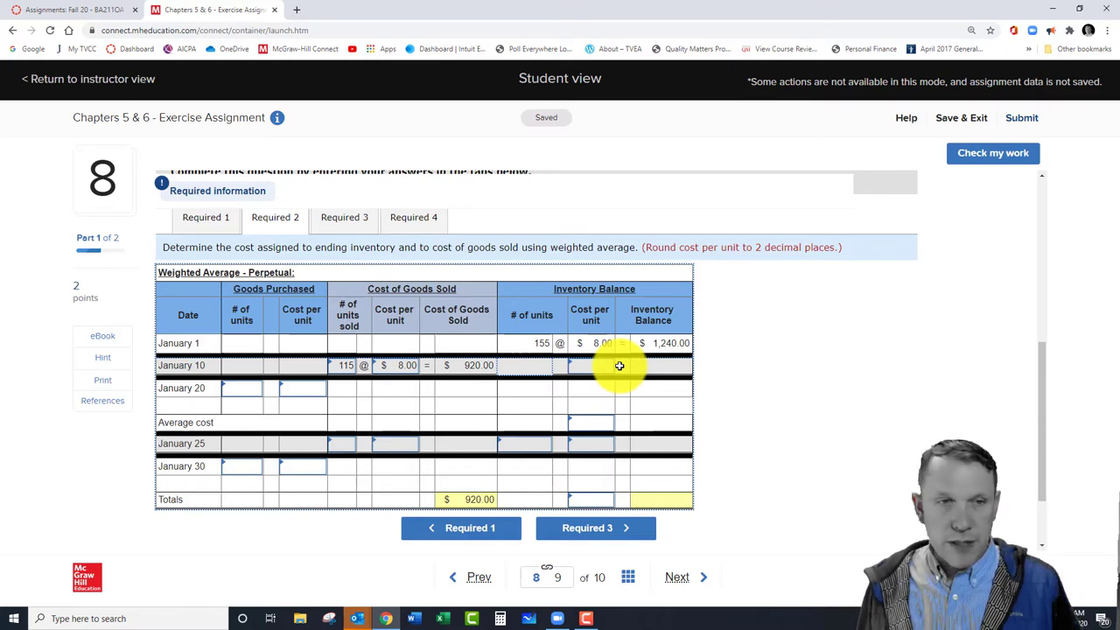
type("40")
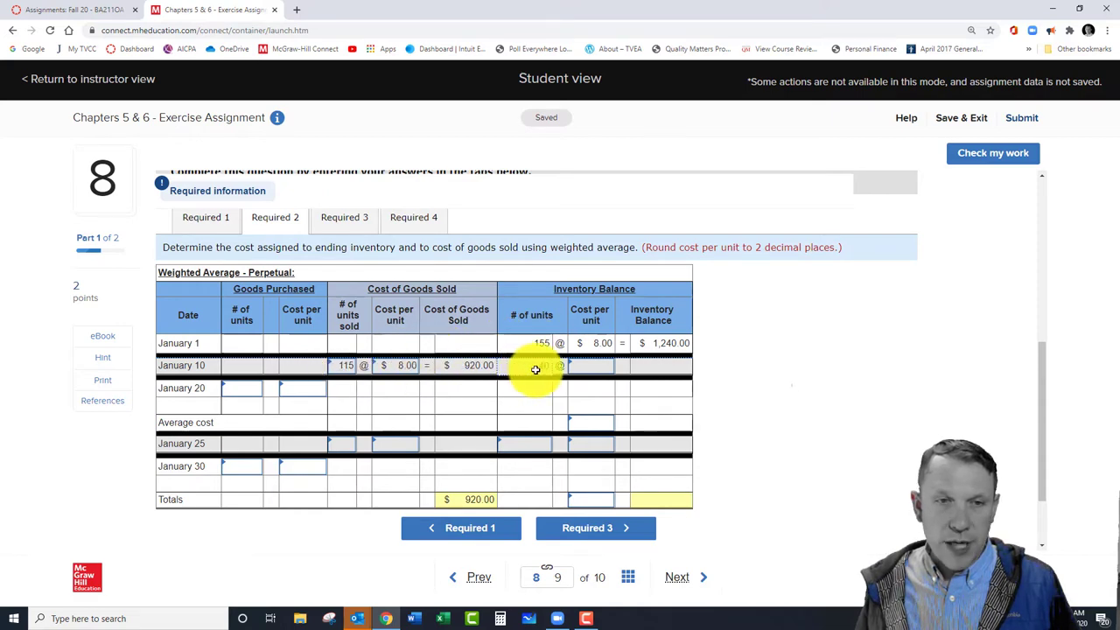
left_click(598, 368)
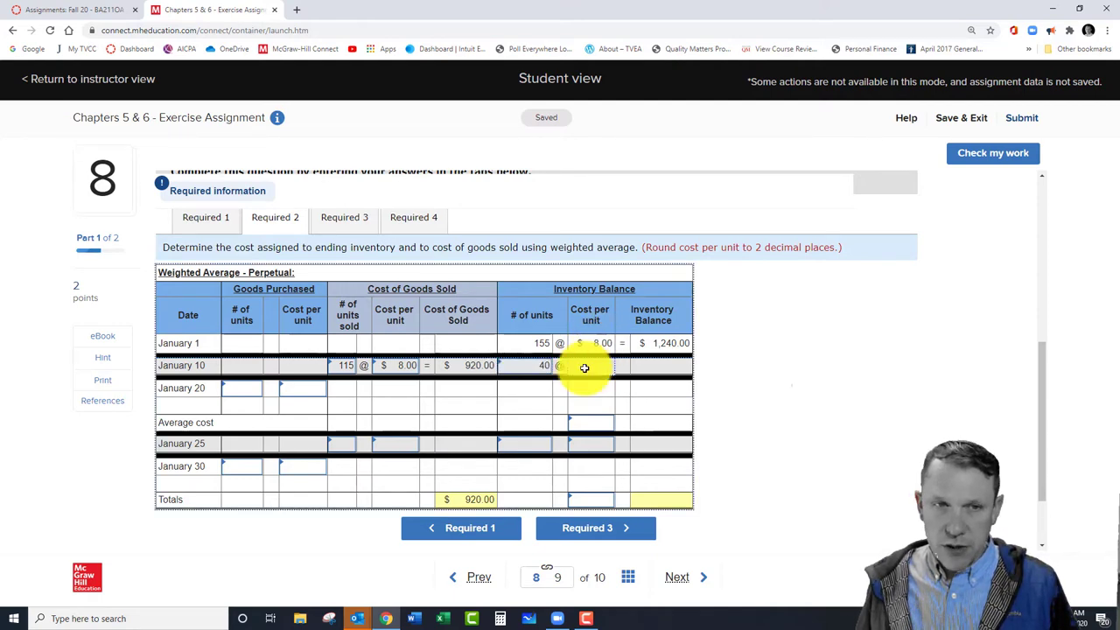
left_click(584, 367)
type("8")
key("Tab")
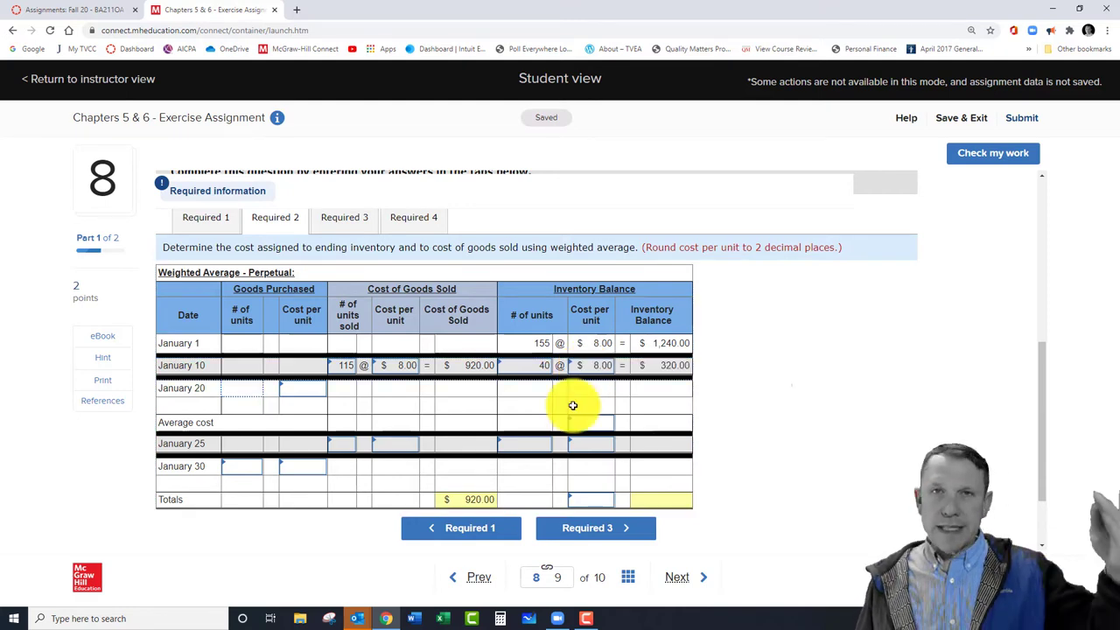
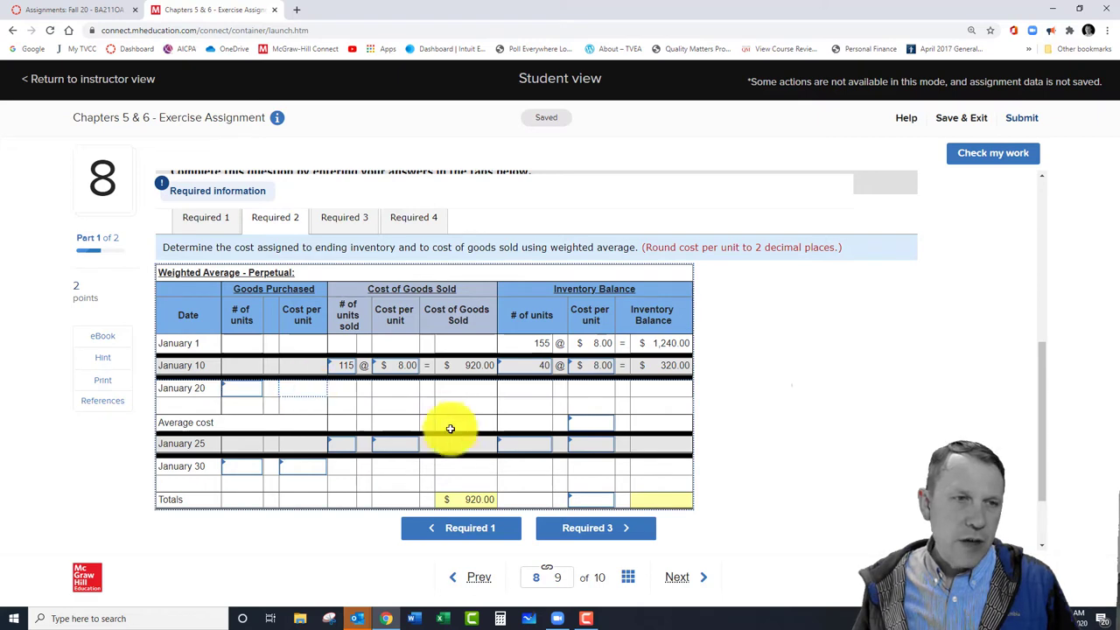
Step: Look up the January 20 purchase and record it under goods purchased as 90 units at 7.00 per unit
scroll(307, 452, "up", 2)
scroll(305, 455, "up", 2)
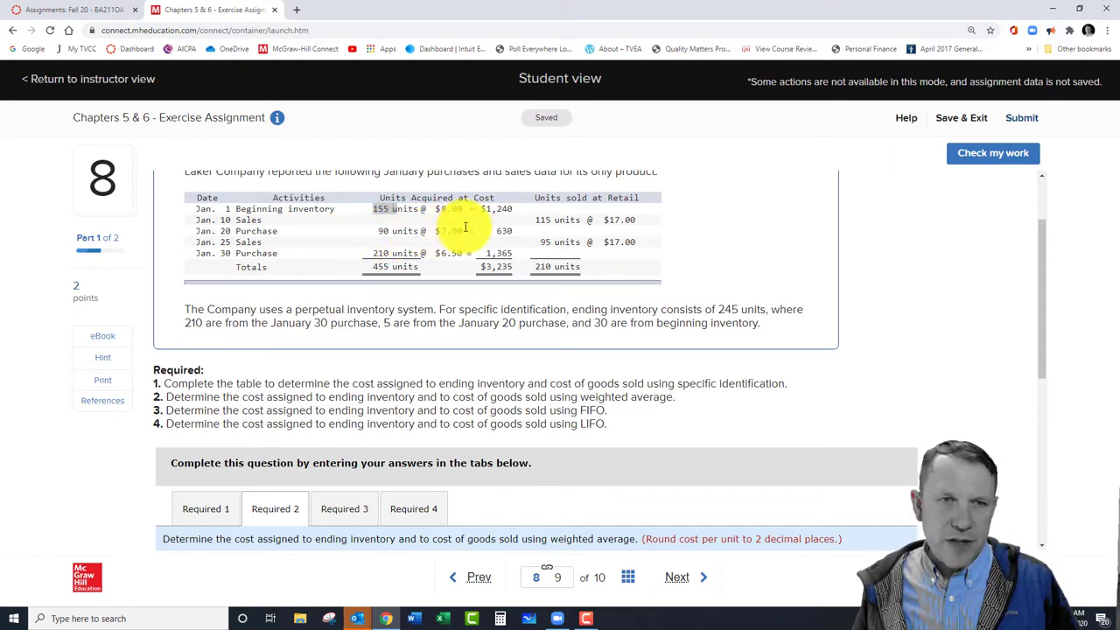
scroll(437, 270, "down", 3)
scroll(399, 338, "down", 2)
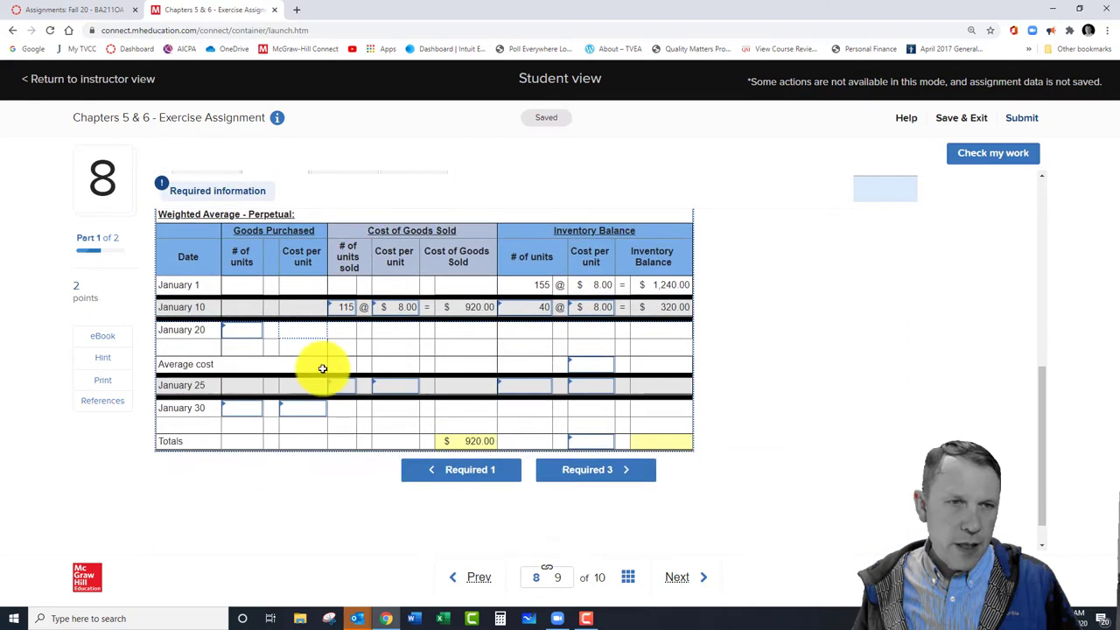
left_click(251, 337)
type("90")
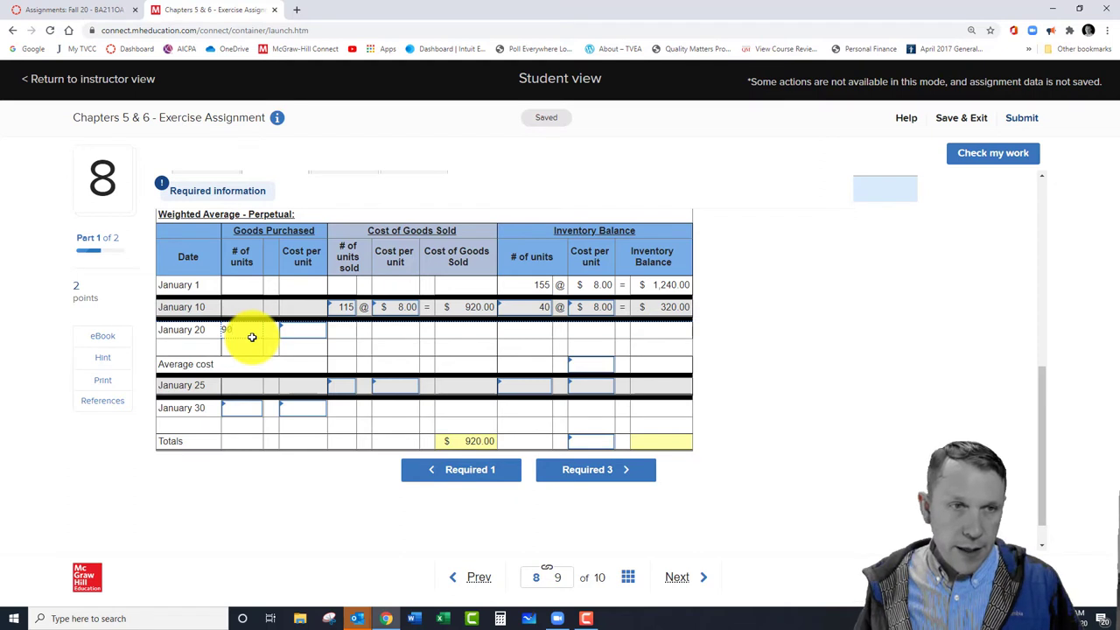
left_click(294, 327)
type("8")
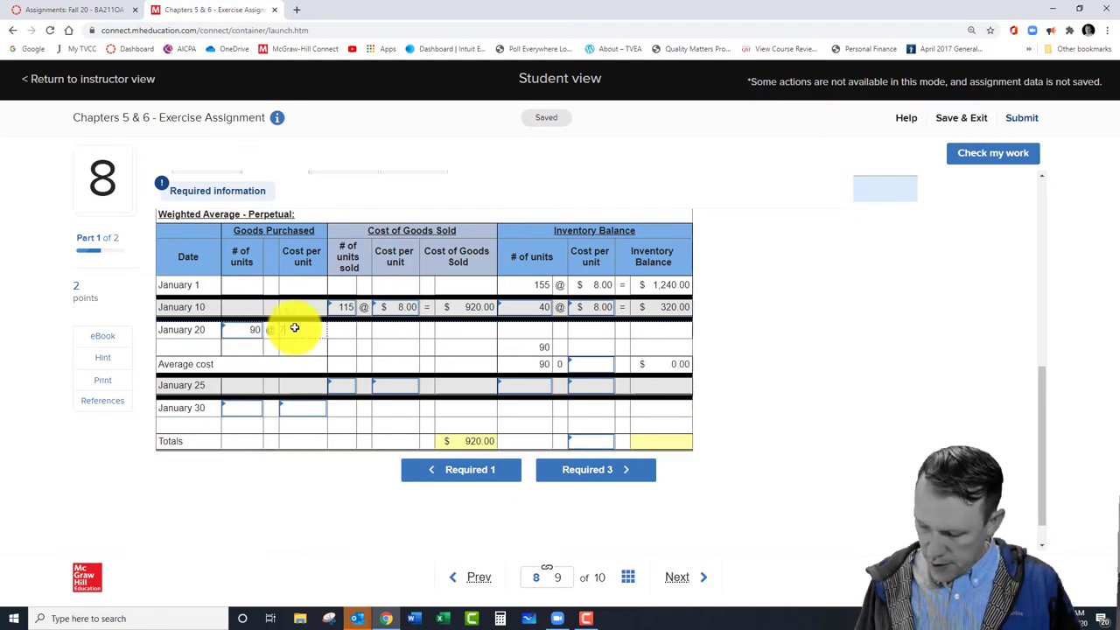
key("Tab")
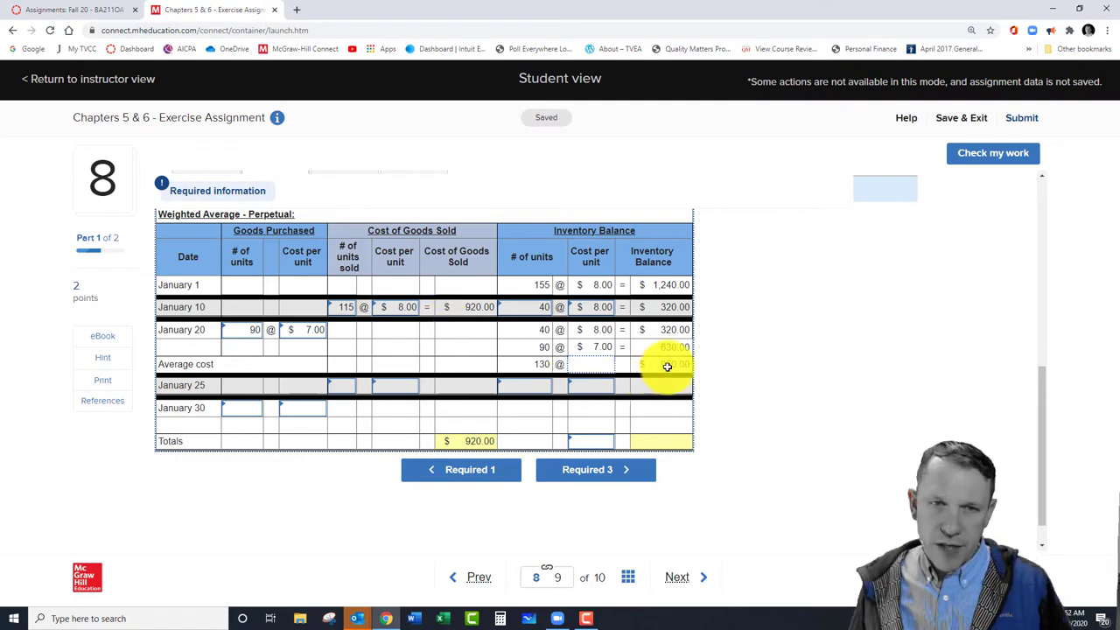
Step: Divide 950 by 130 in Calculator and enter 7.31 as the cost per unit in the table's average cost row
left_click(500, 615)
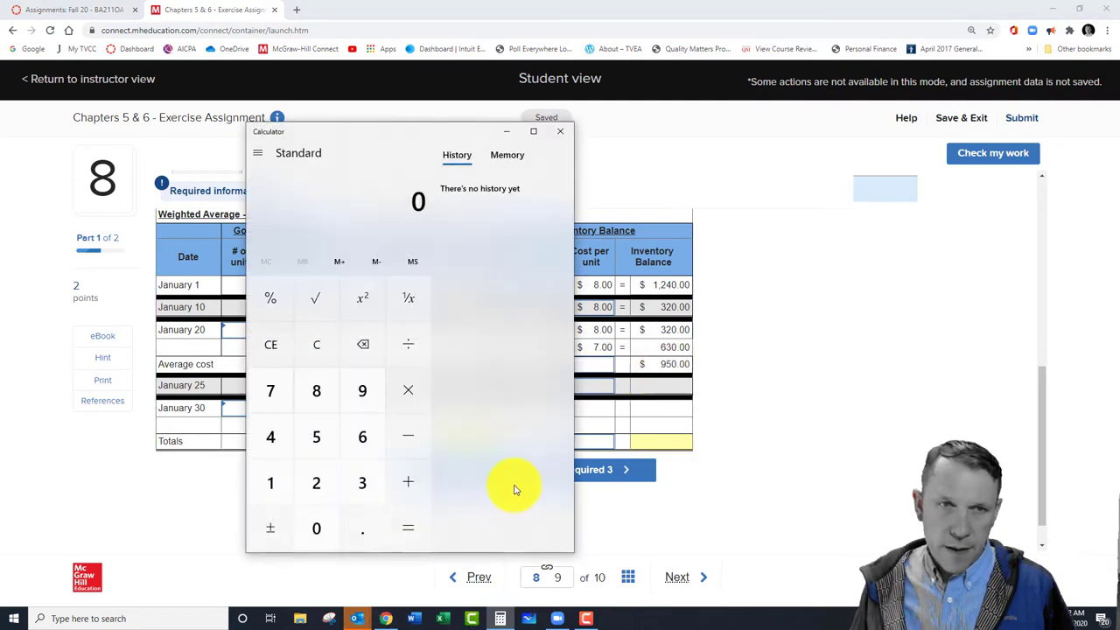
type("950")
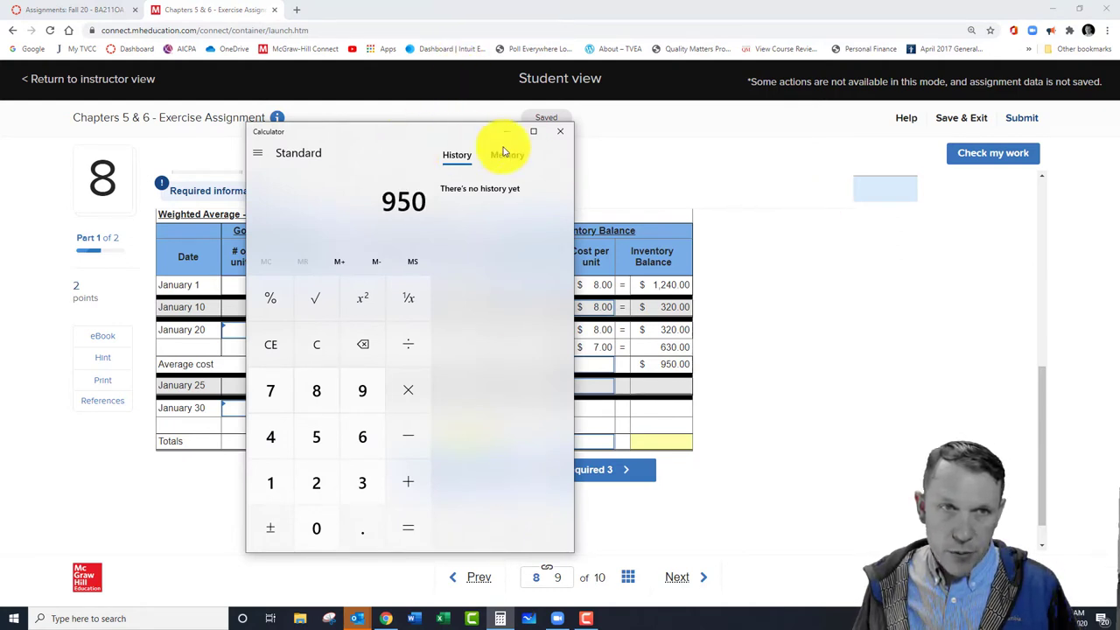
left_click_drag(417, 136, 891, 136)
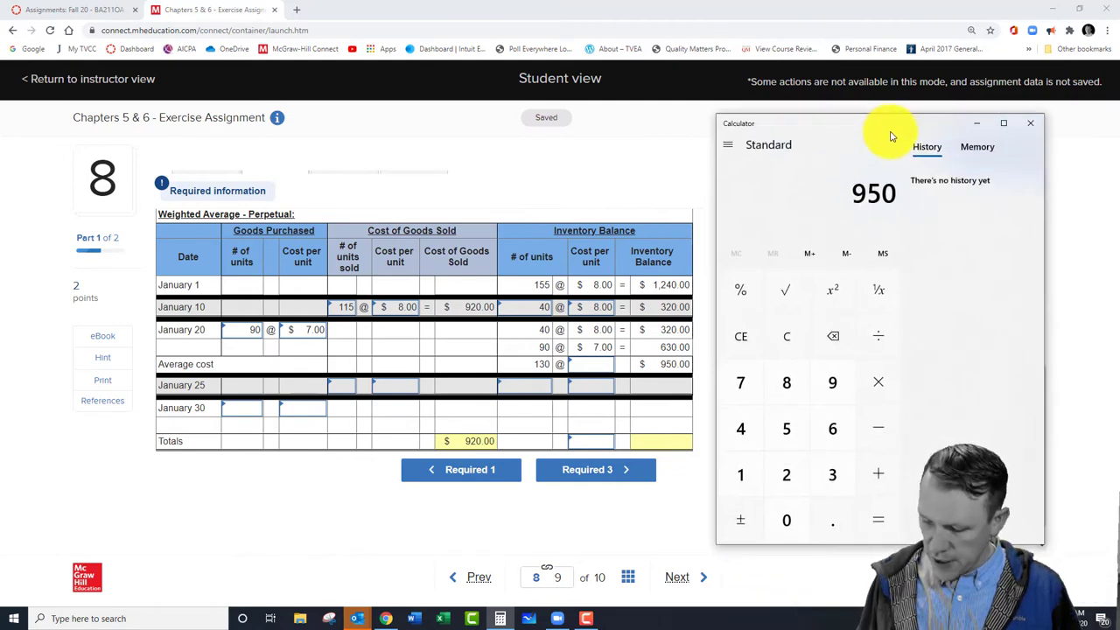
type("130")
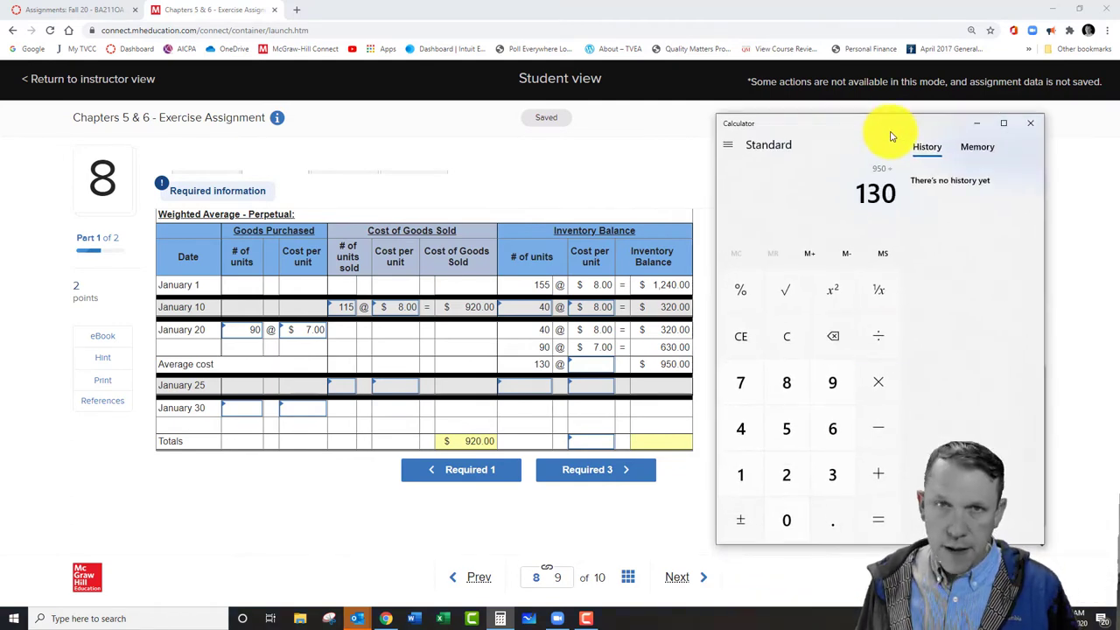
key("Return")
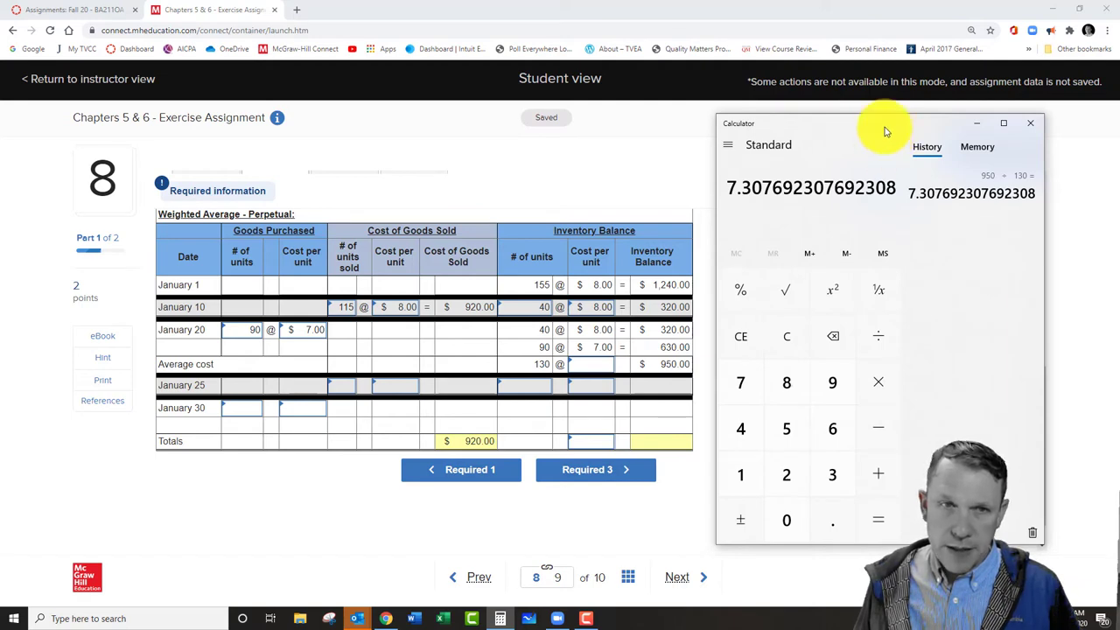
left_click_drag(887, 133, 917, 153)
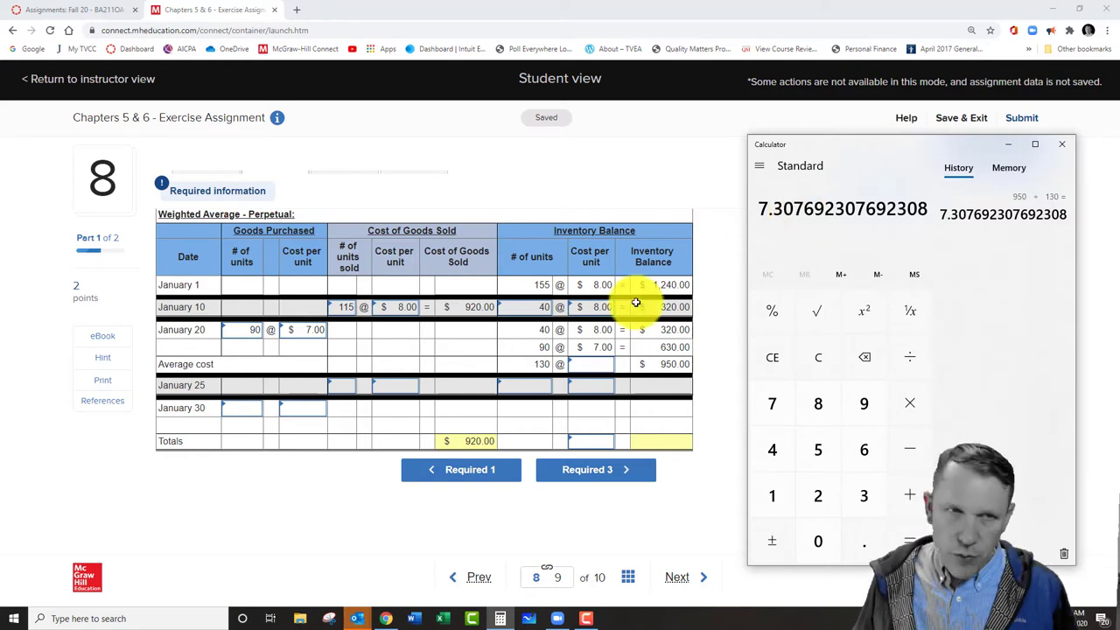
left_click(1010, 147)
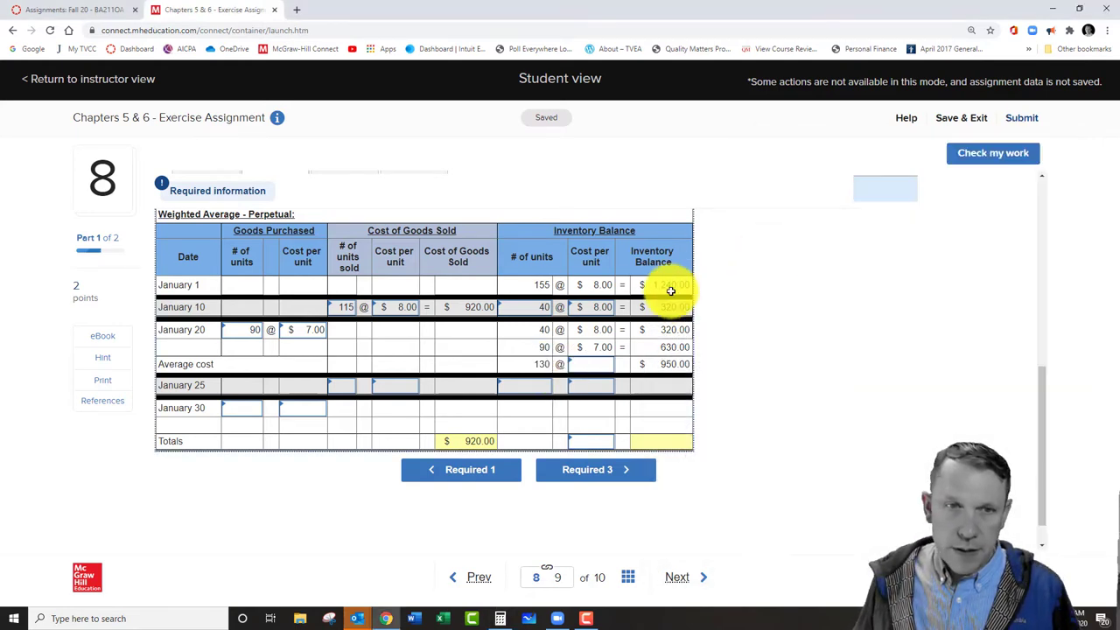
left_click(593, 365)
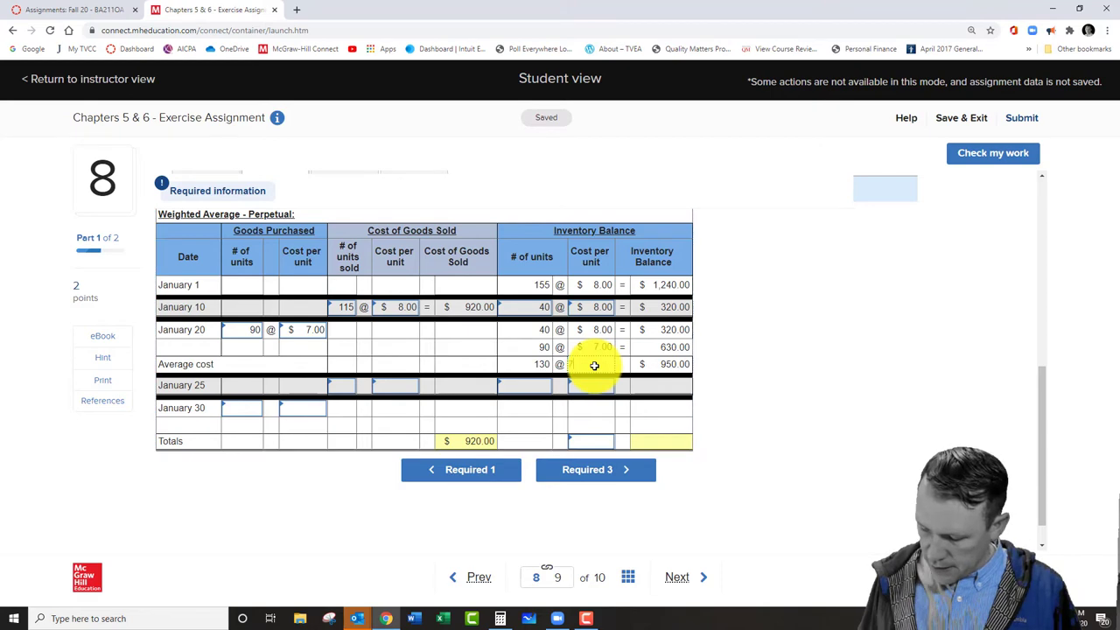
type("7.31")
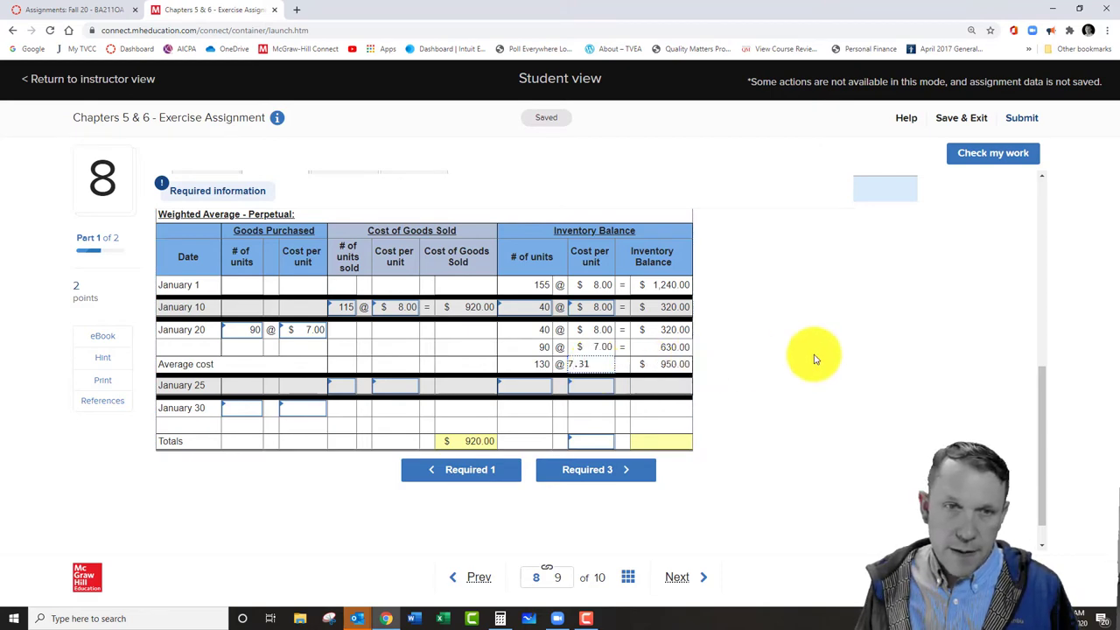
Step: Check the weighted average entries made so far, review the marked table and return to the editable question
left_click(1013, 159)
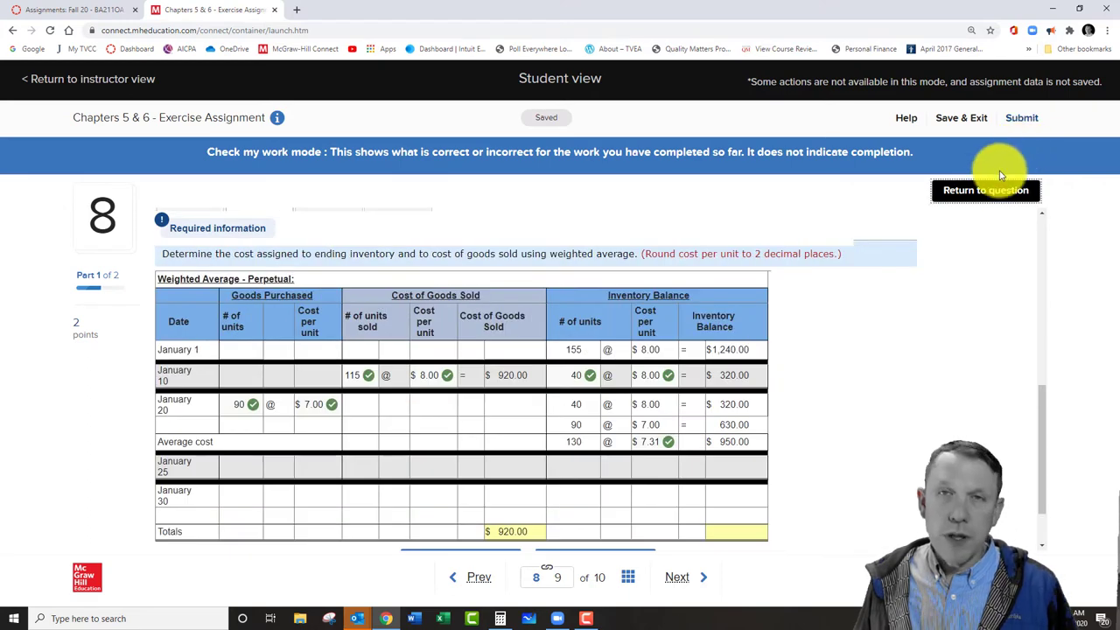
left_click(992, 187)
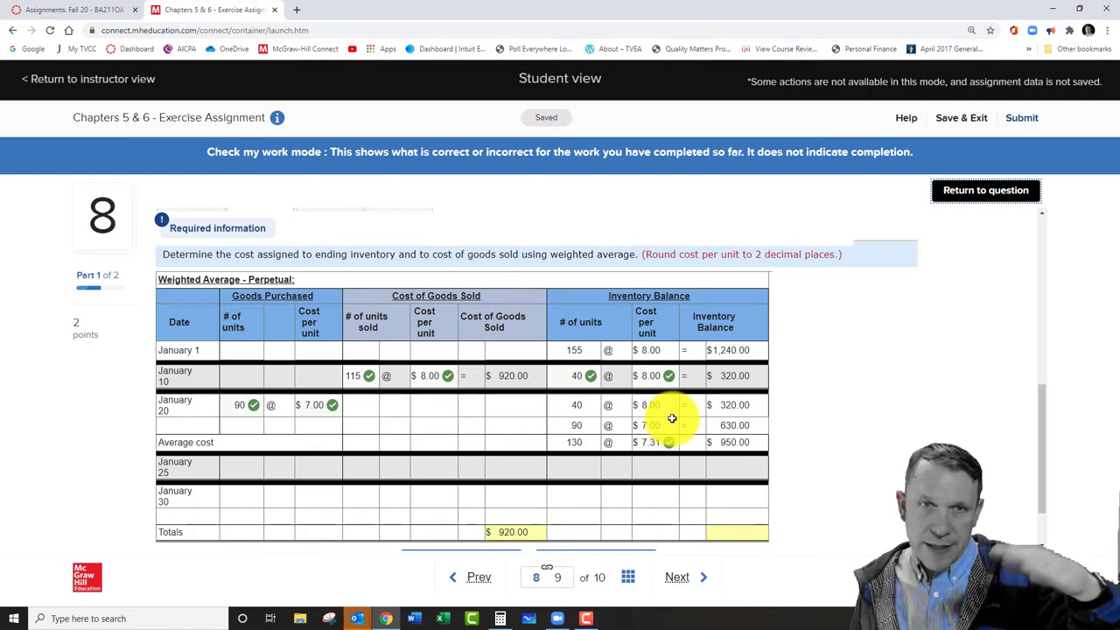
scroll(592, 411, "down", 2)
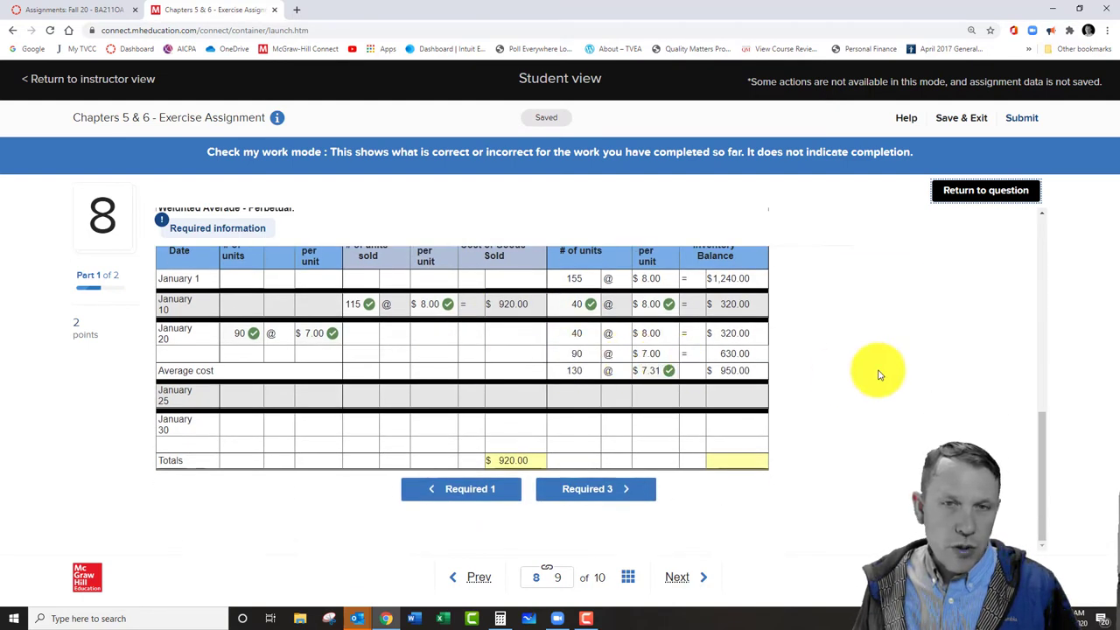
left_click(990, 190)
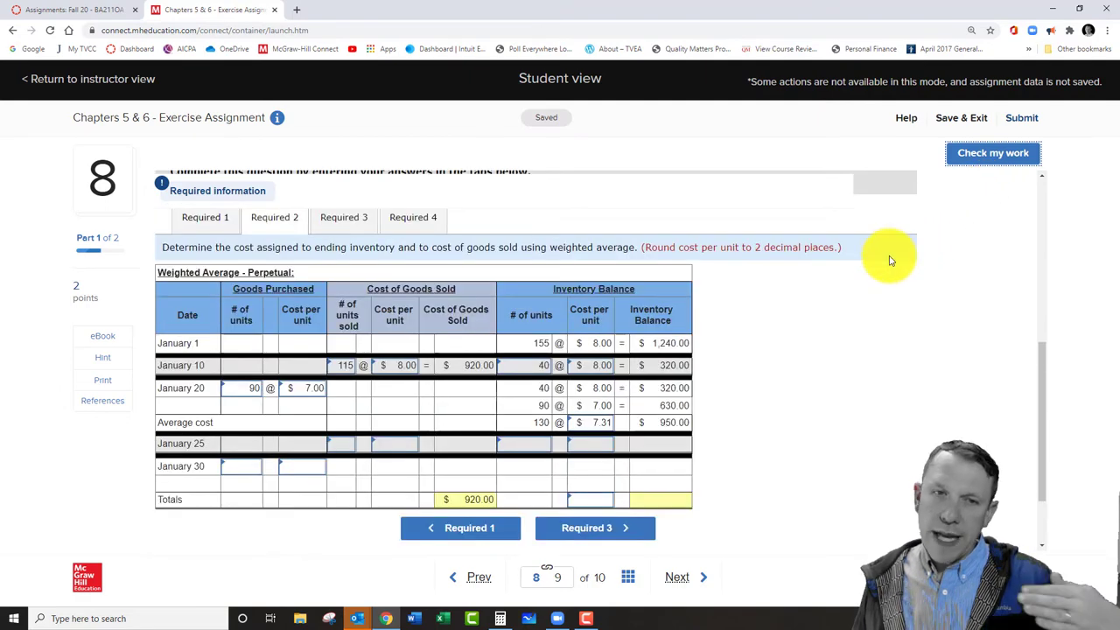
scroll(888, 260, "down", 1)
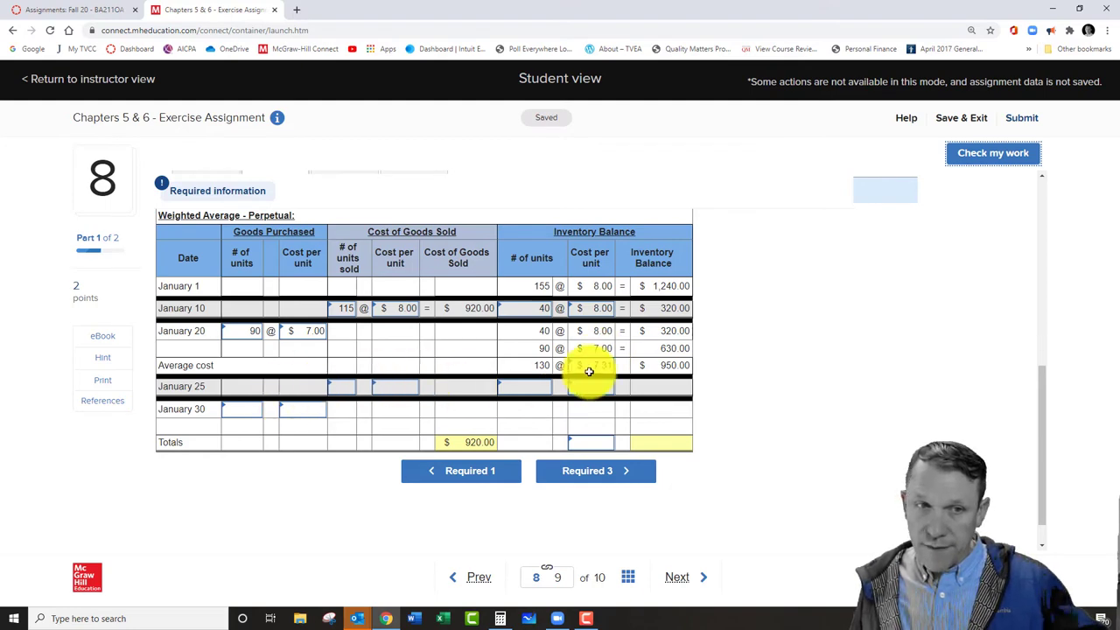
Step: Look up the January 25 sale and record its weighted average cost of goods sold as 95 units at 7.31 per unit
left_click(394, 388)
left_click(394, 387)
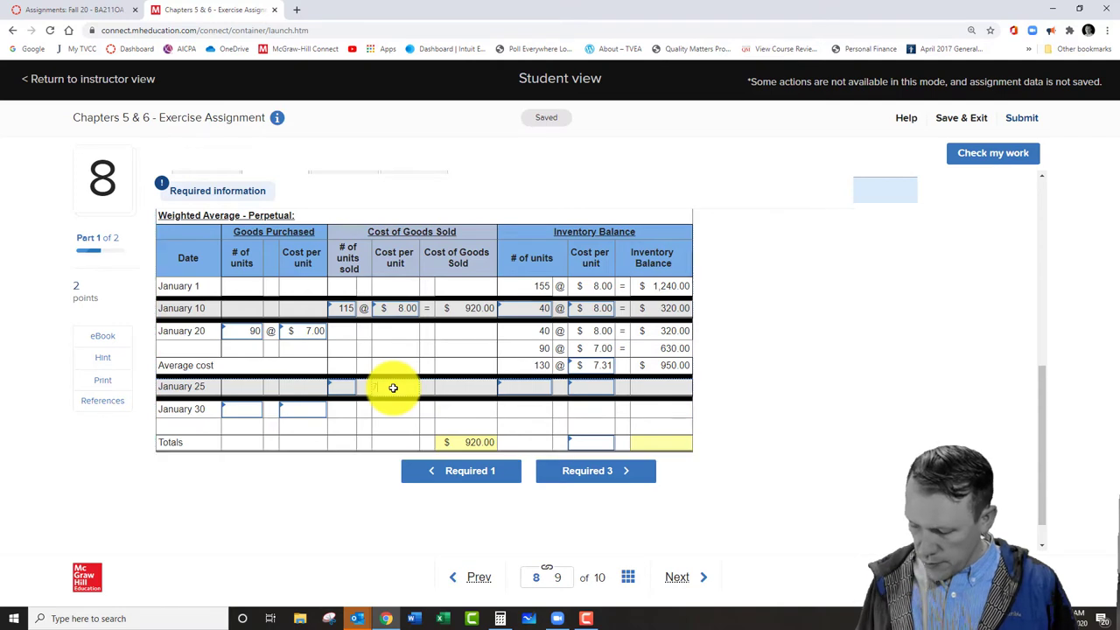
type("7.31")
key("Tab")
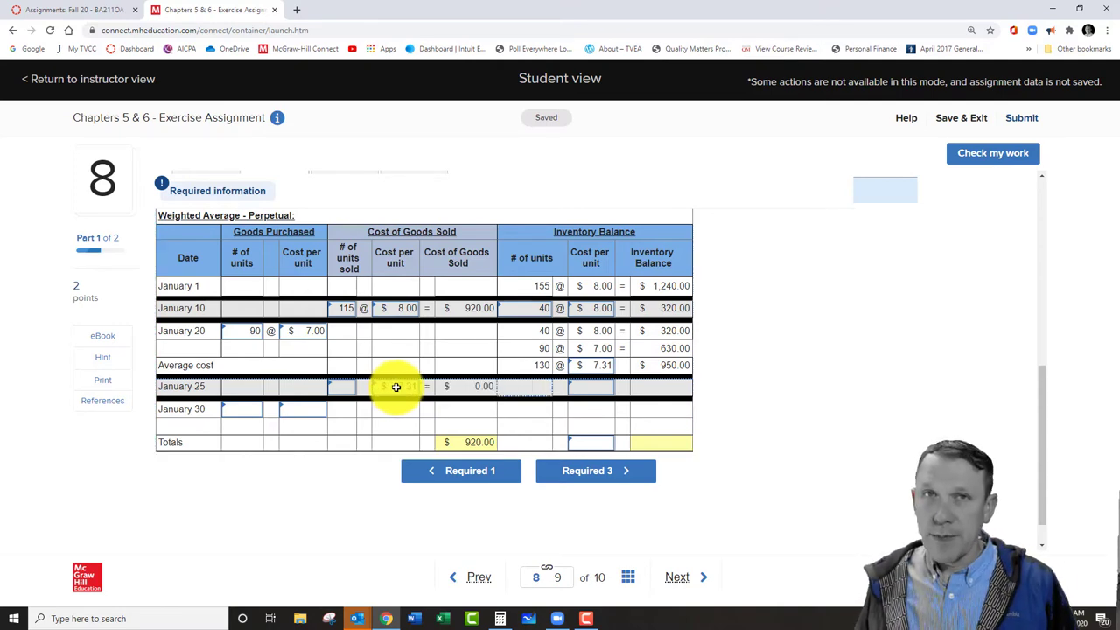
left_click(350, 375)
scroll(350, 368, "up", 5)
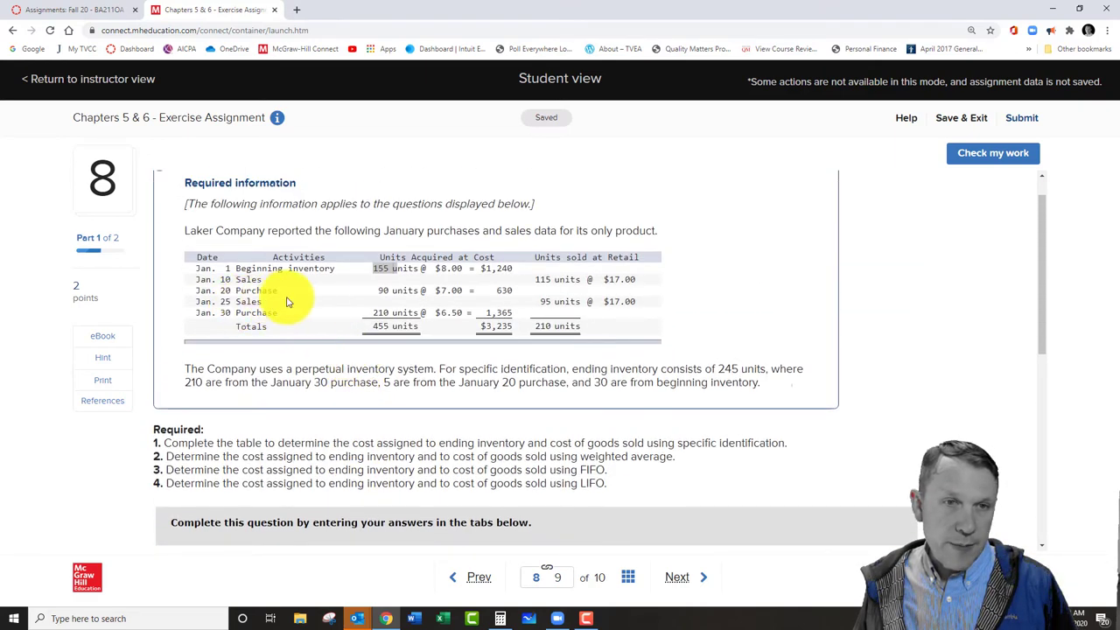
scroll(485, 336, "down", 5)
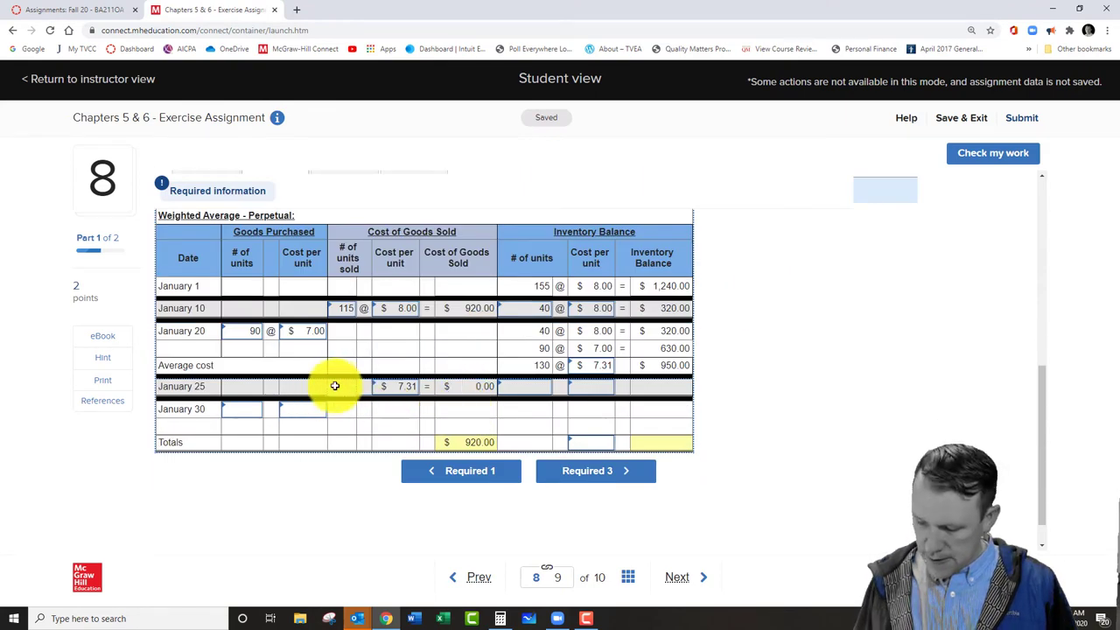
left_click(342, 386)
type("95")
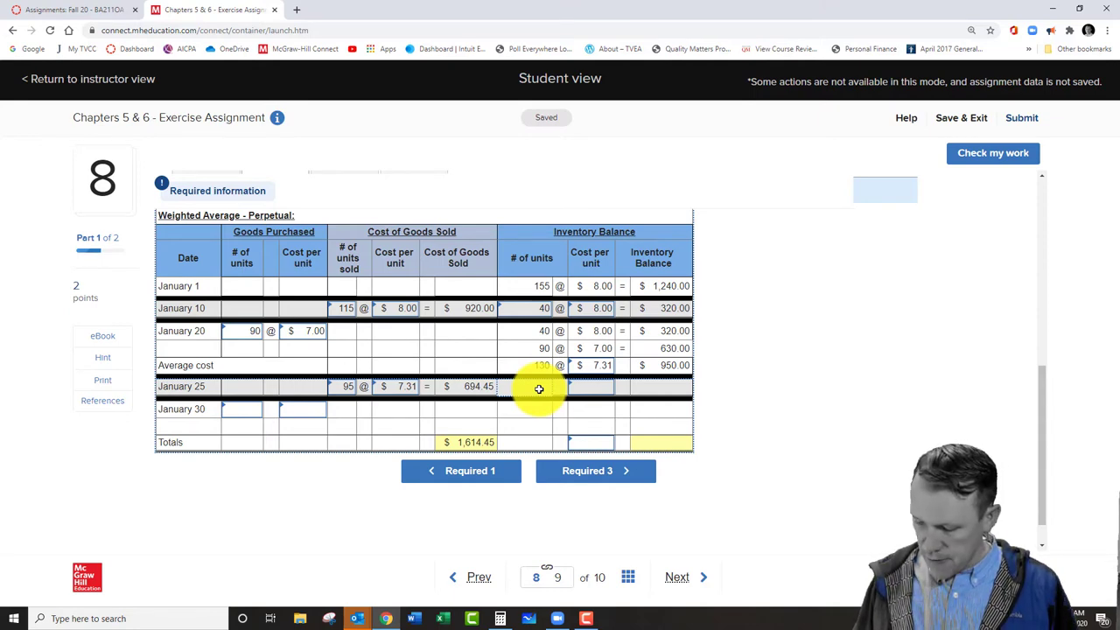
Step: Fill in the January 25 inventory balance of the weighted average table with 35 units at 7.31 per unit
type("3")
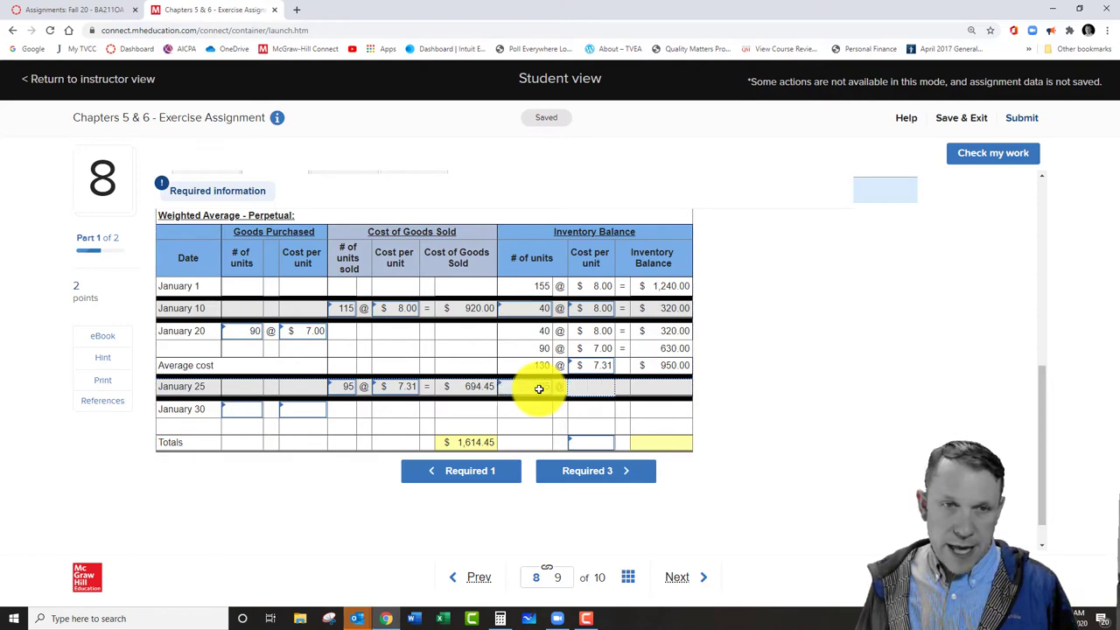
left_click(589, 385)
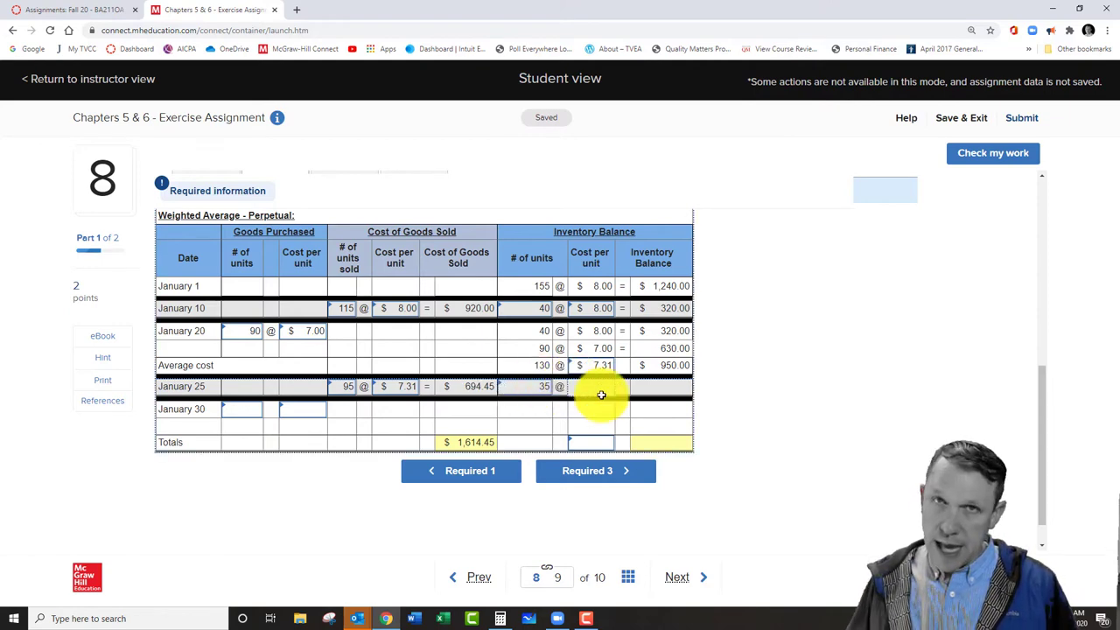
type("7")
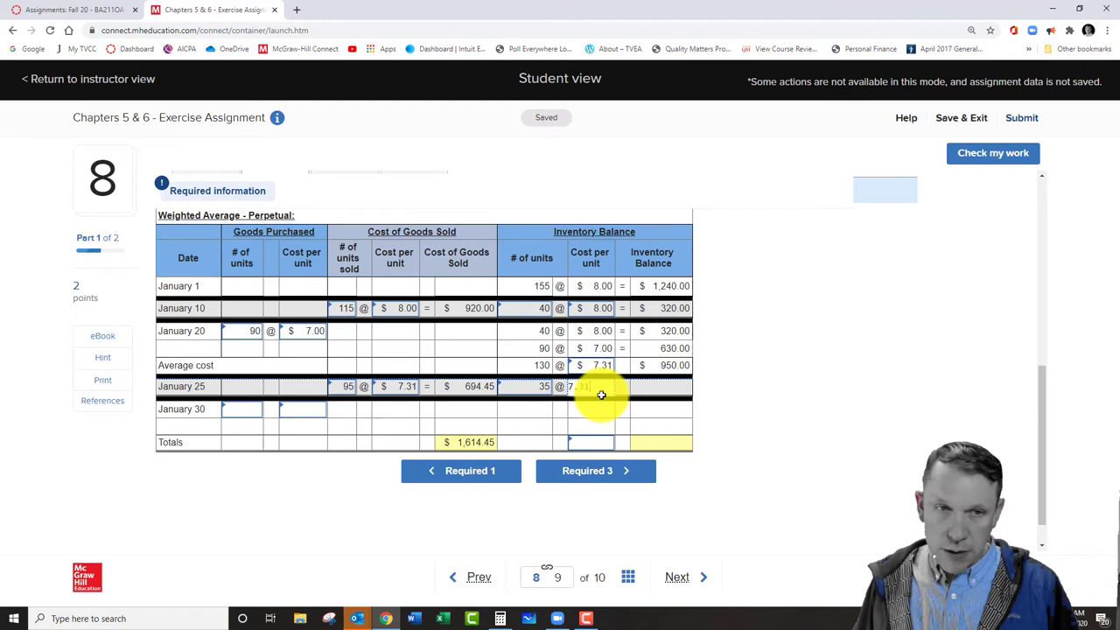
type(".31")
key("Tab")
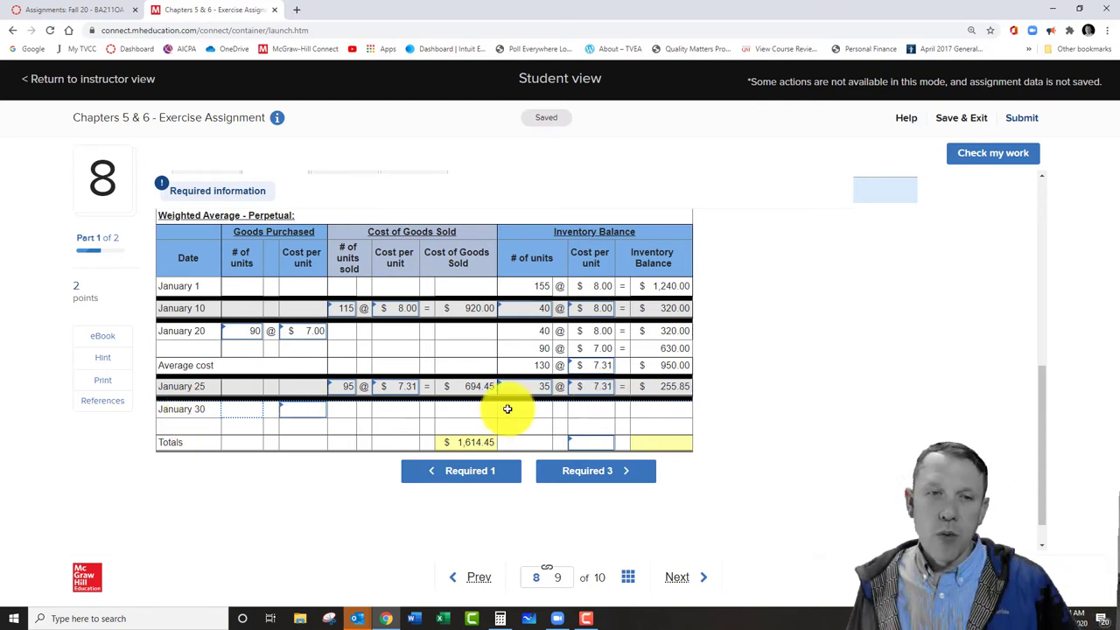
Step: Review the list of requirements and switch to the perpetual FIFO table of Required 3
left_click(593, 436)
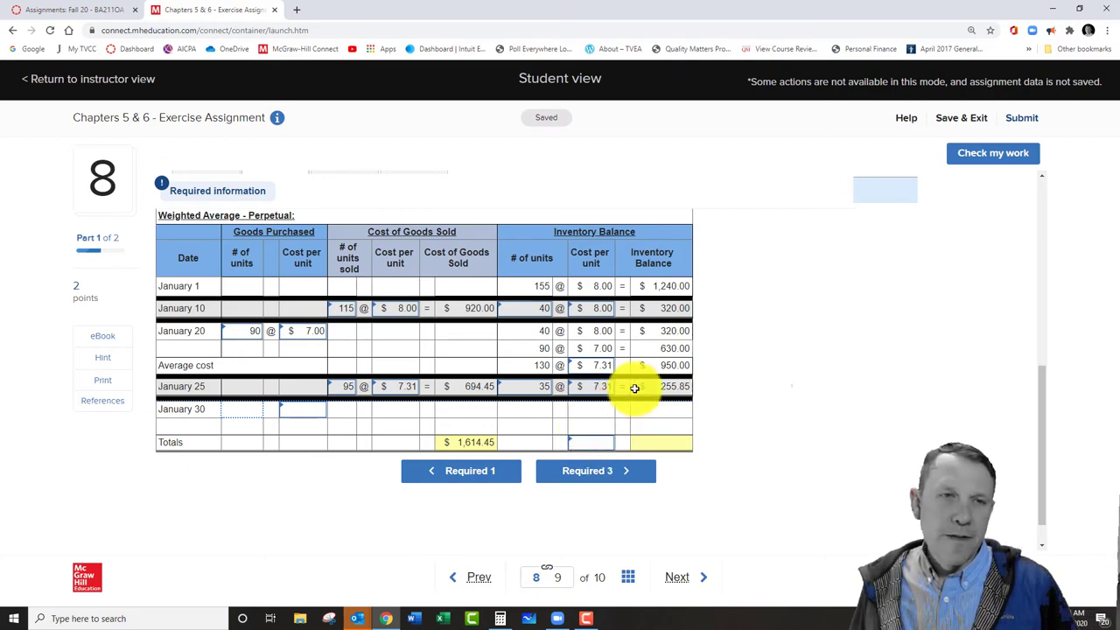
scroll(742, 350, "up", 3)
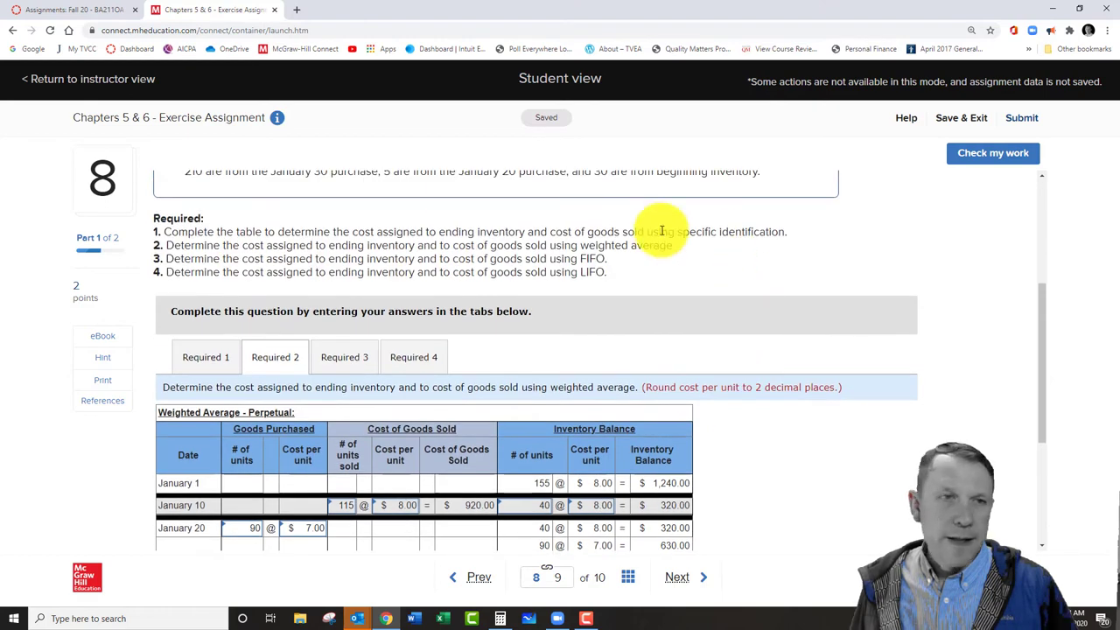
scroll(837, 375, "down", 3)
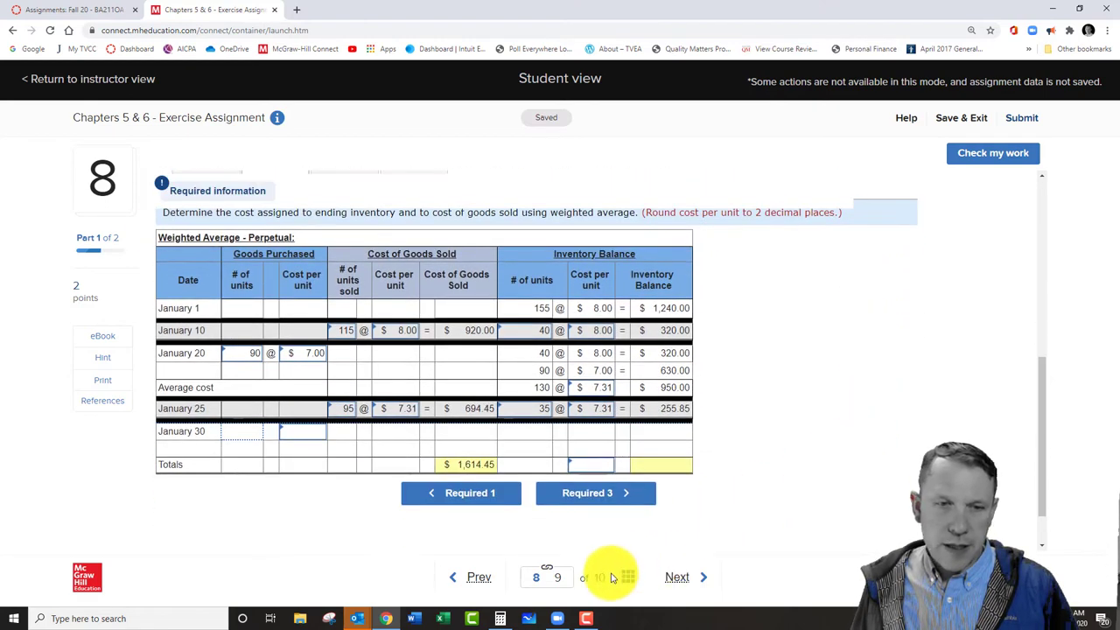
left_click(605, 495)
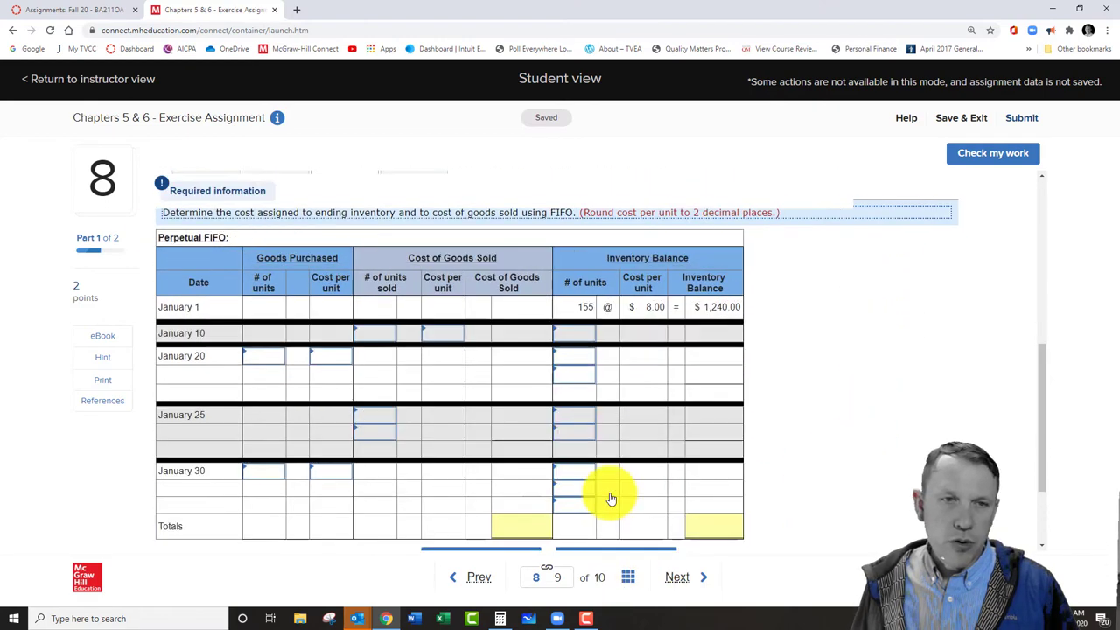
scroll(713, 349, "up", 2)
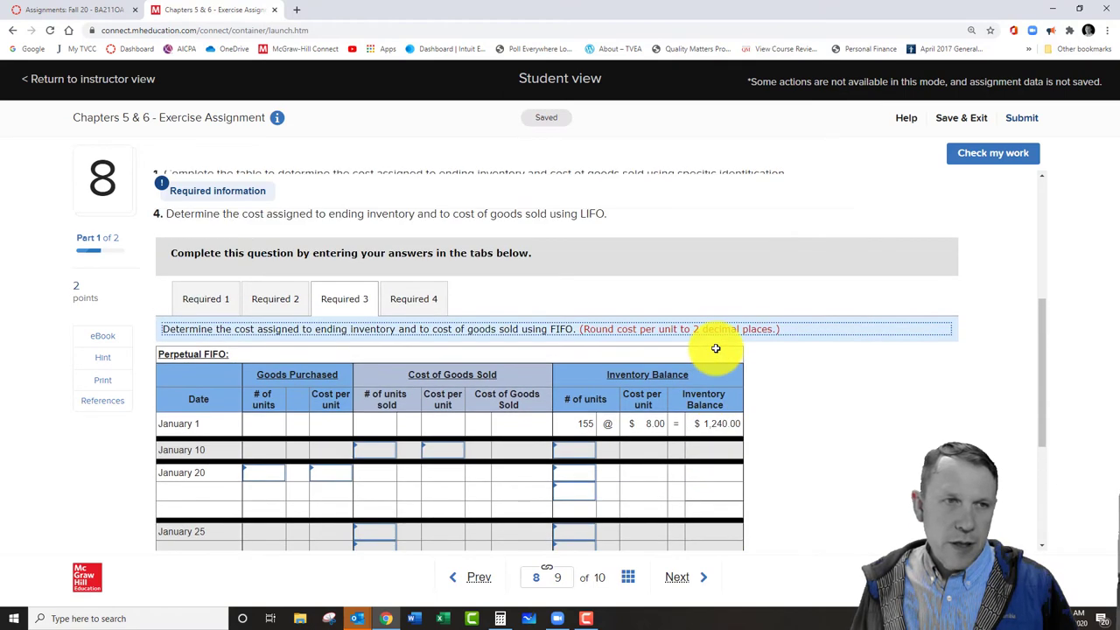
scroll(715, 348, "down", 2)
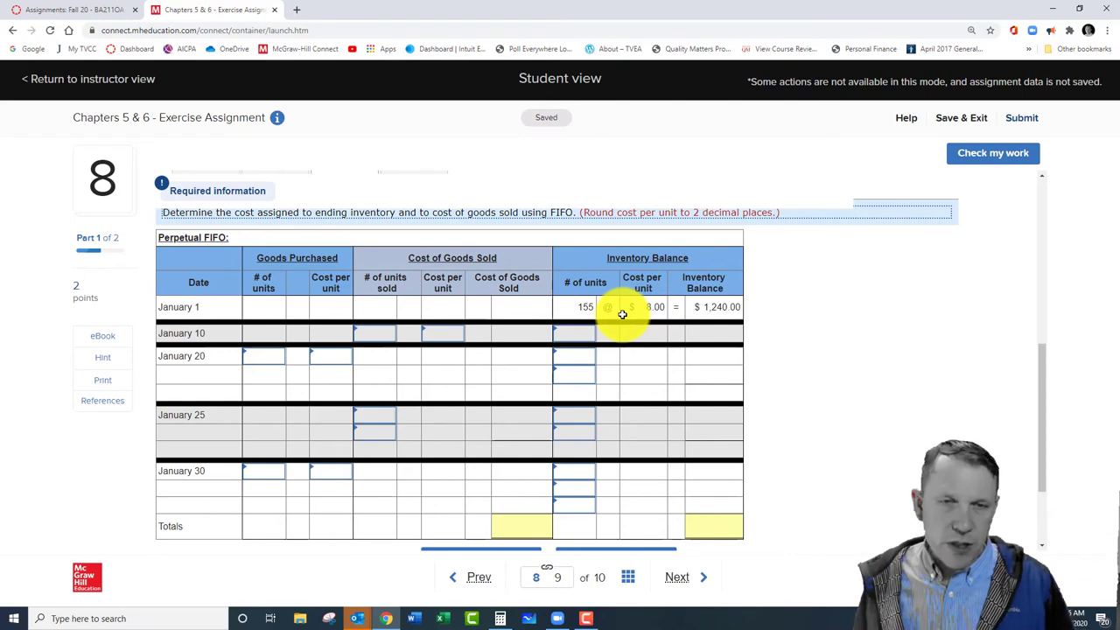
Step: Record the January 10 sale in the FIFO table as 115 units at 8.00 per unit, with 40 units as the inventory balance
left_click(443, 341)
type("8")
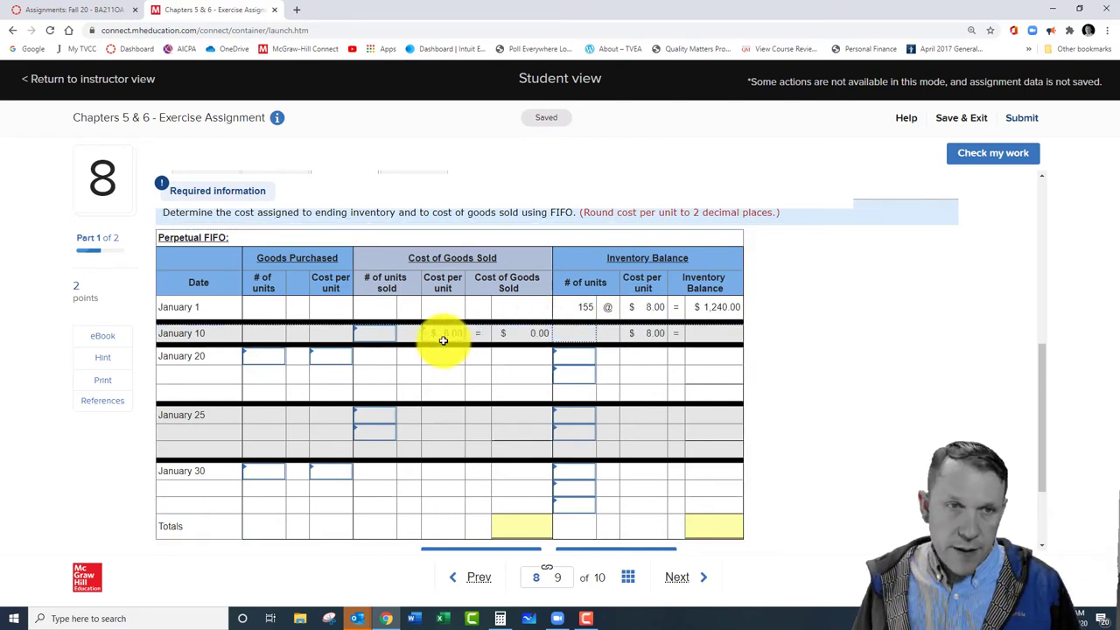
scroll(429, 342, "up", 4)
scroll(390, 383, "up", 1)
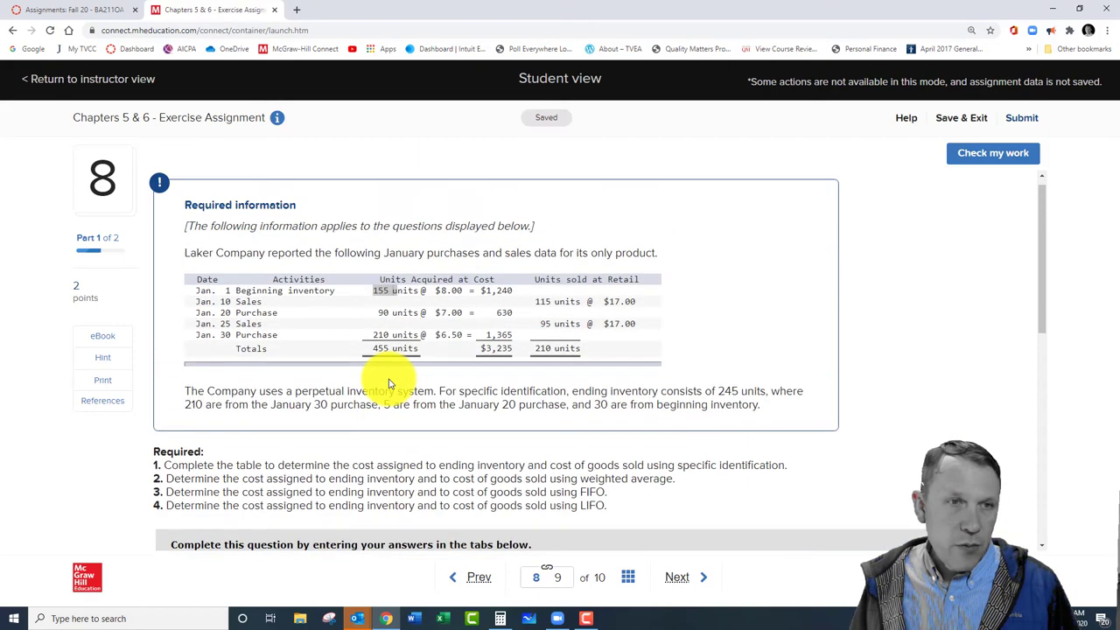
scroll(390, 383, "down", 5)
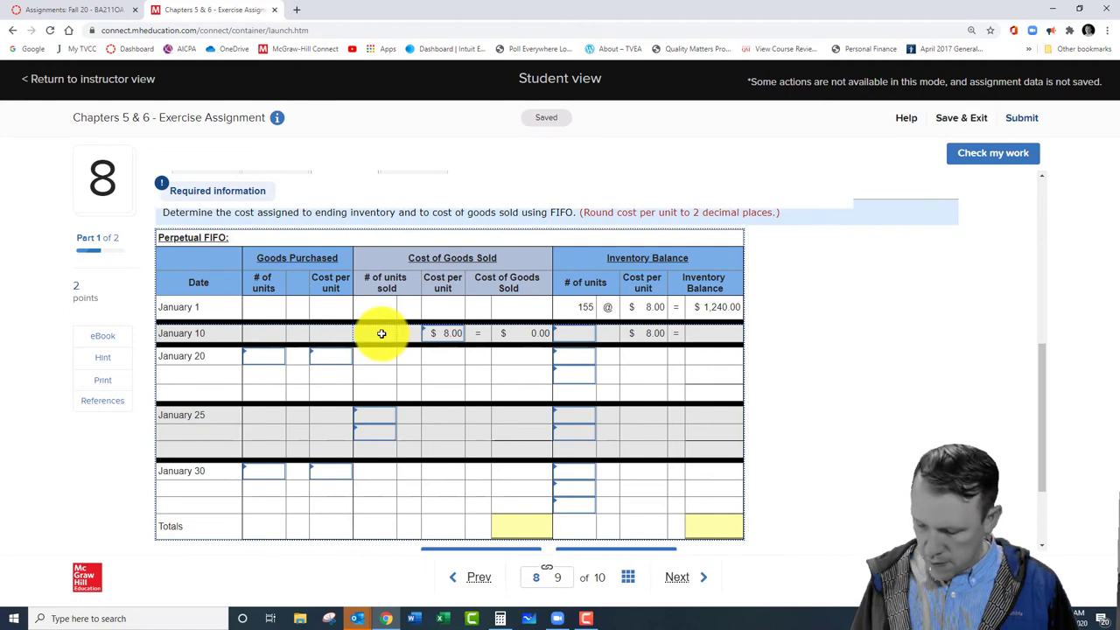
left_click(381, 333)
type("115")
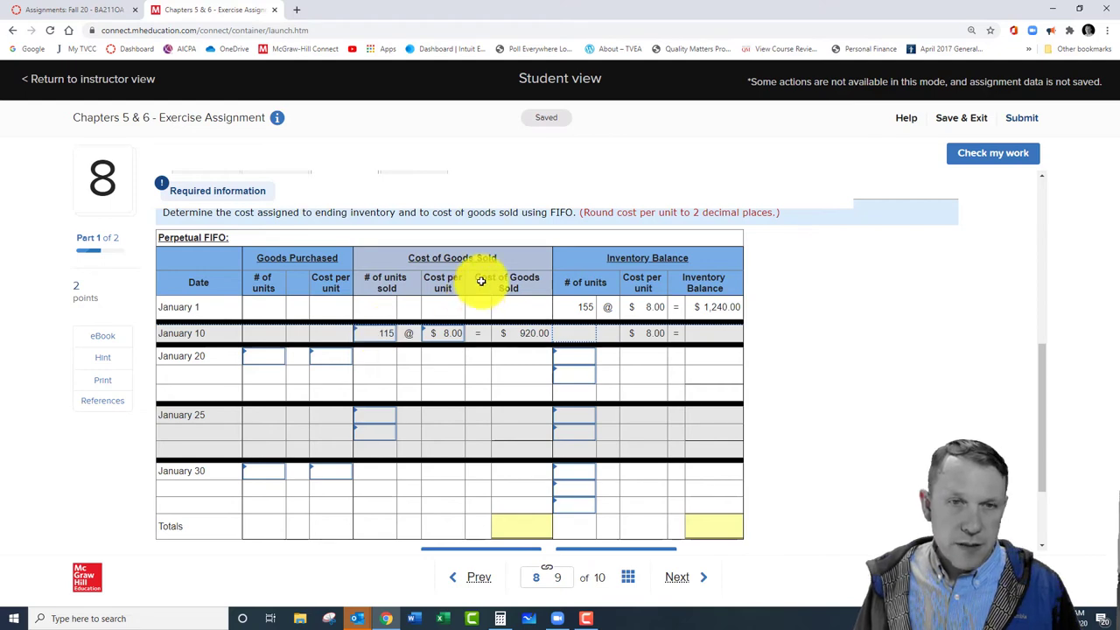
type("40")
key("Tab")
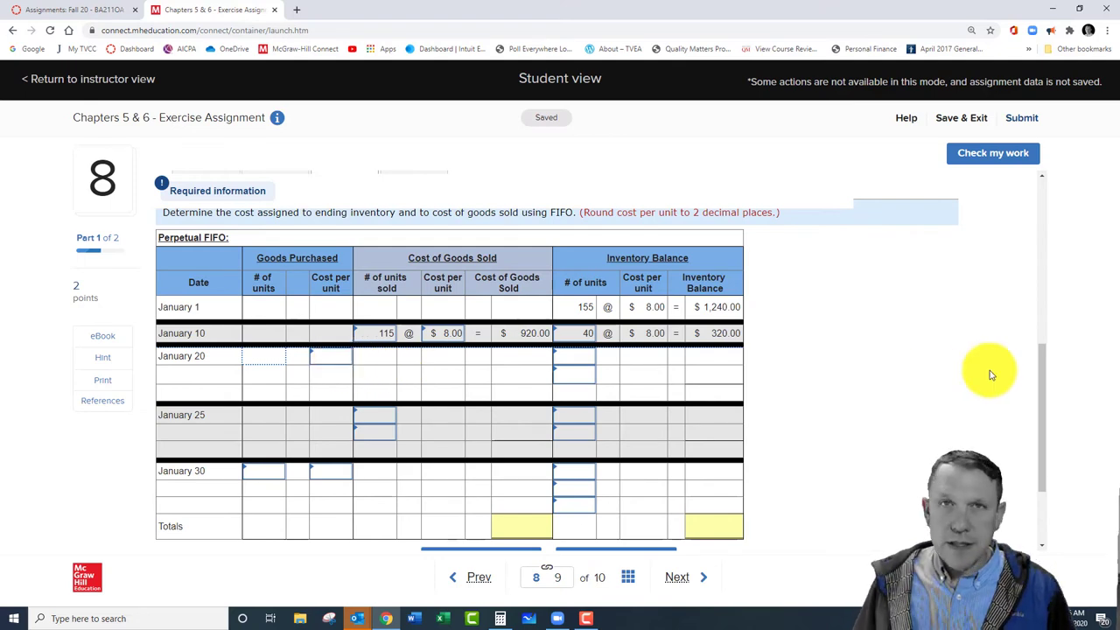
Step: Look up the January 20 purchase and record it under goods purchased in the FIFO table as 90 units at 7.00 per unit
scroll(969, 383, "up", 1)
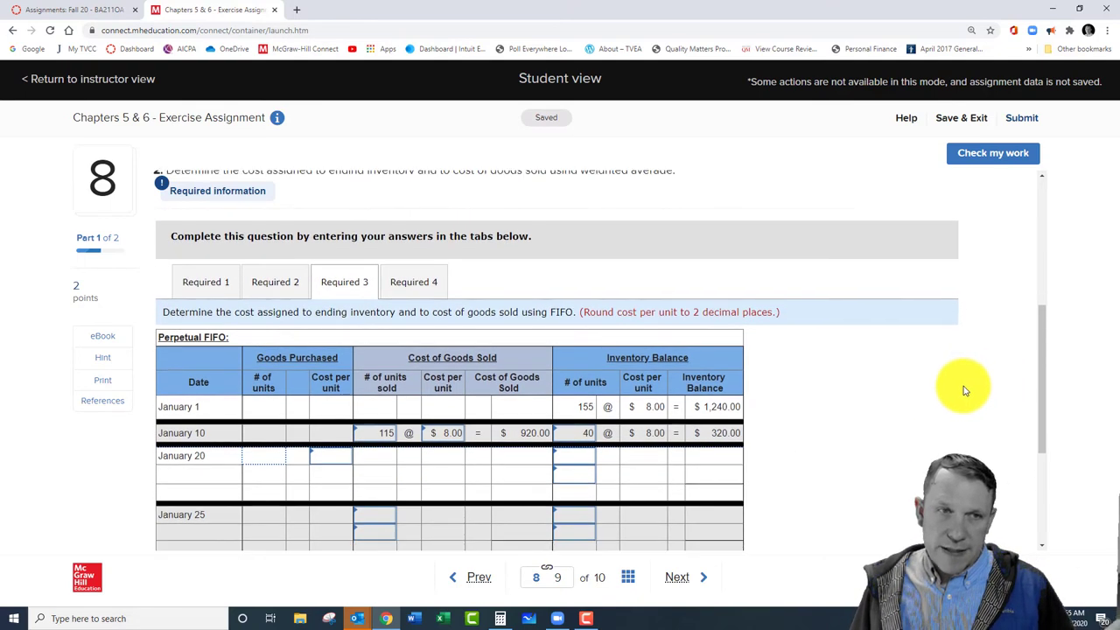
scroll(964, 389, "down", 1)
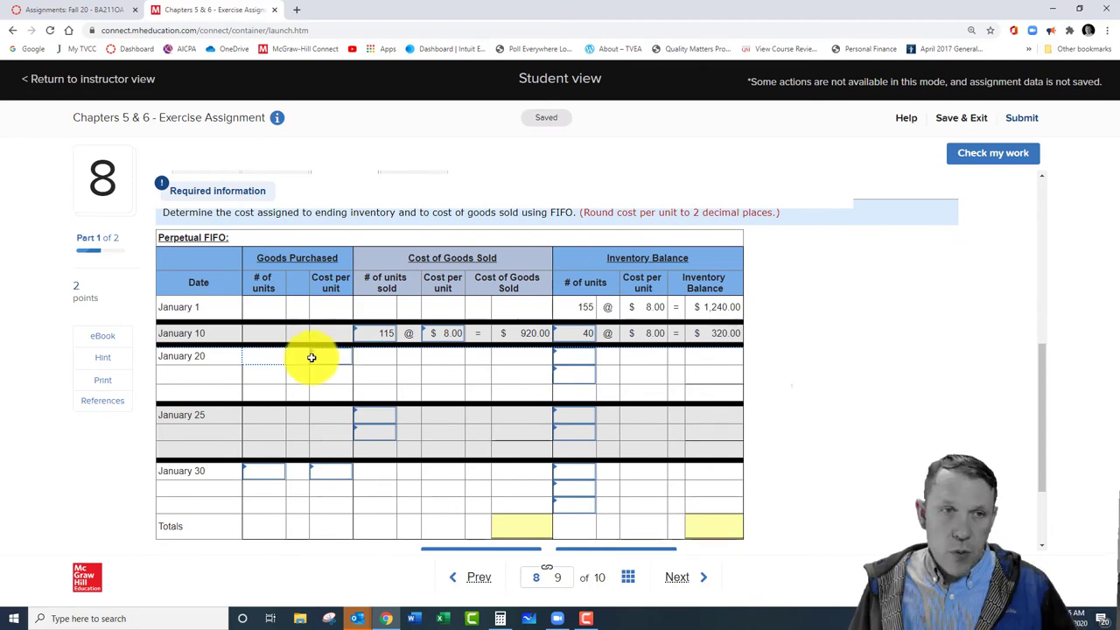
scroll(407, 308, "up", 4)
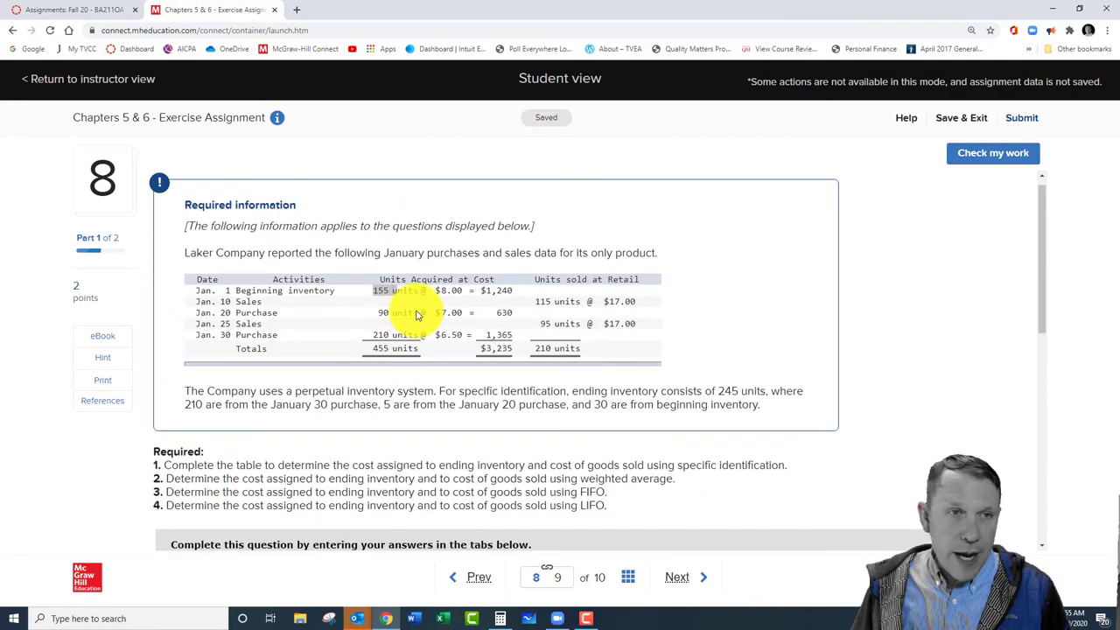
scroll(327, 330, "down", 4)
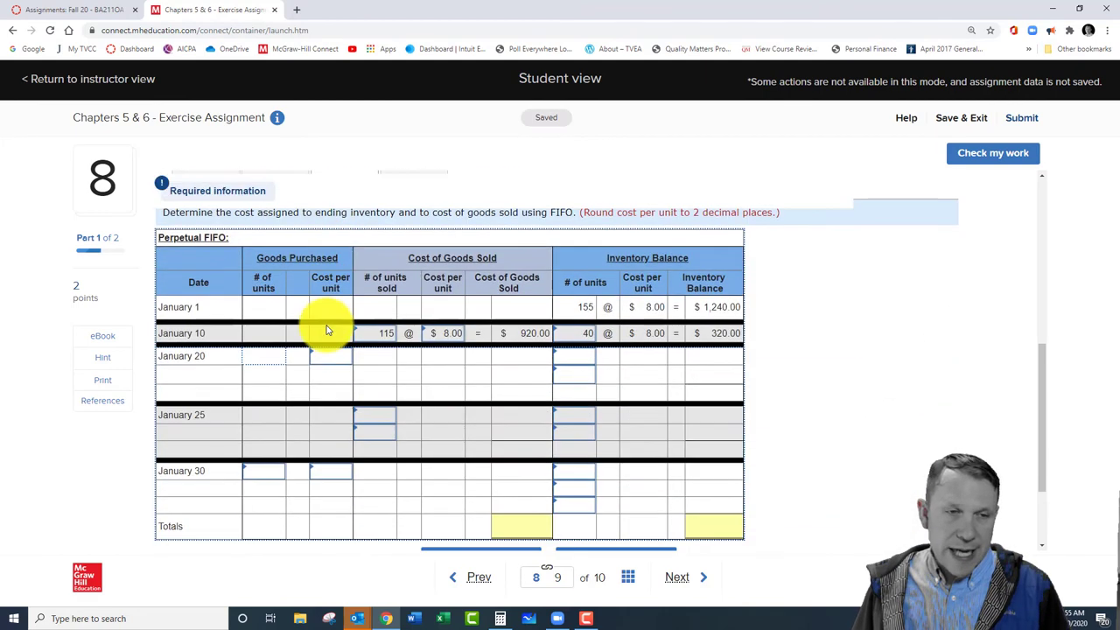
left_click(263, 355)
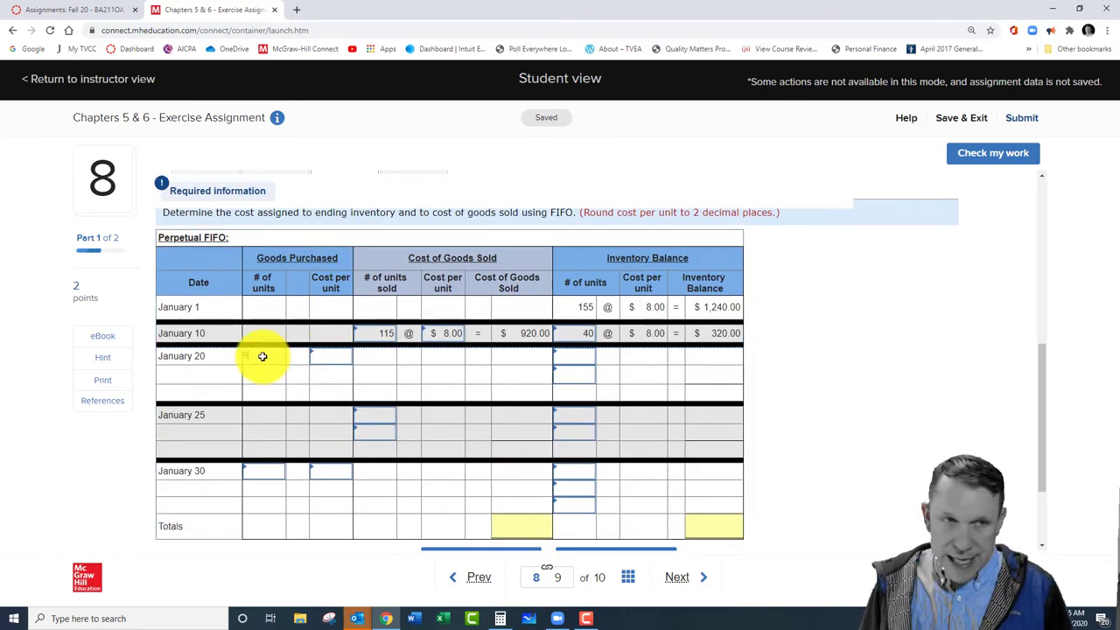
type("90")
left_click(329, 357)
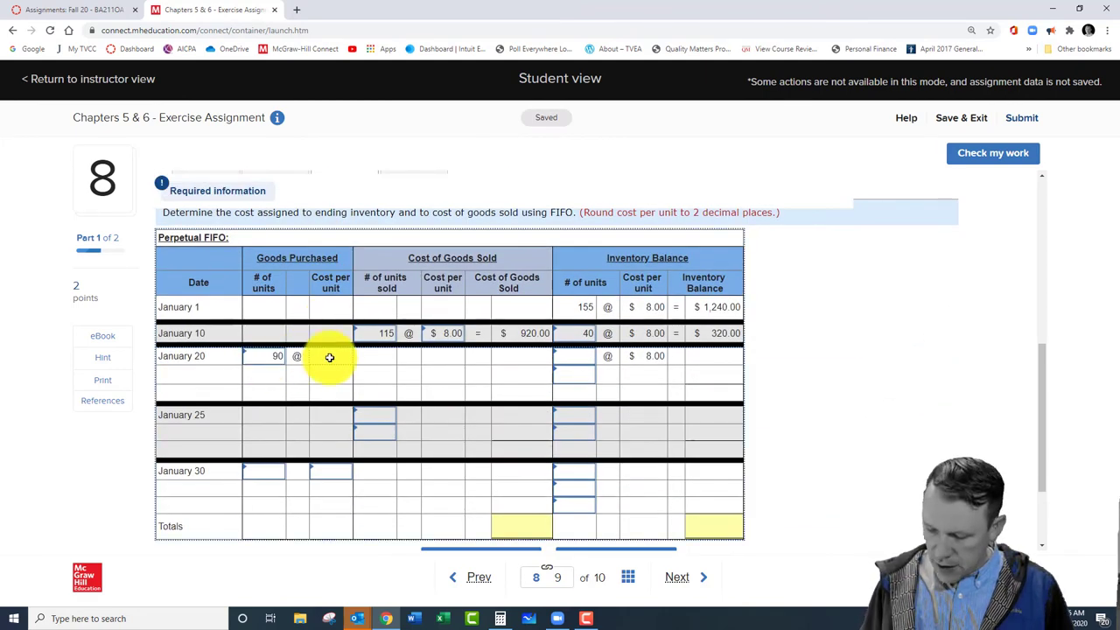
type("7.00")
key("Tab")
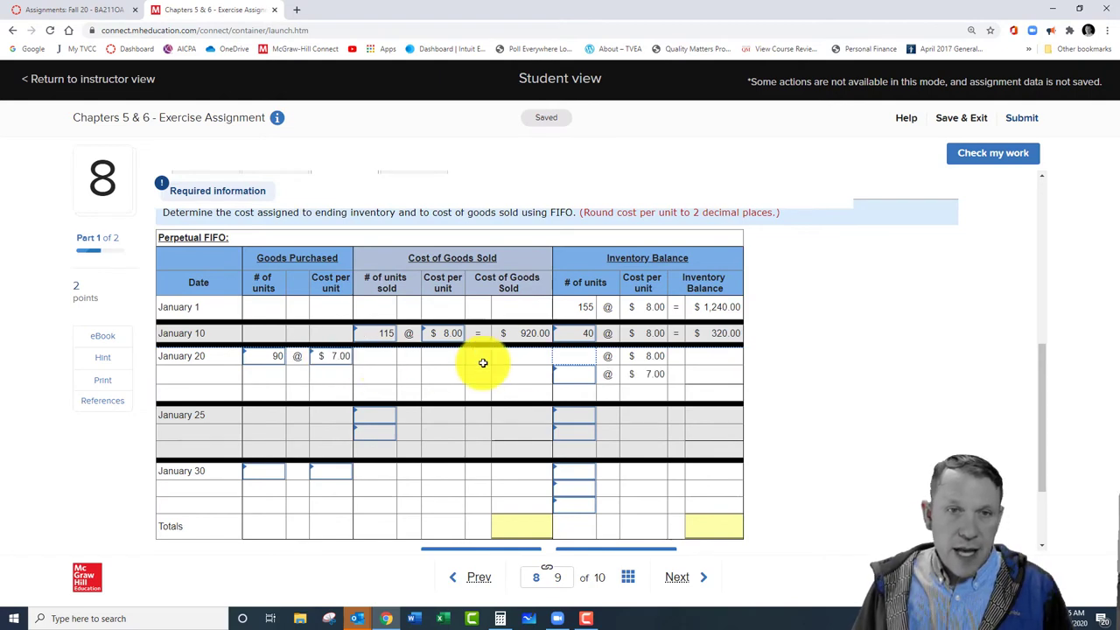
Step: Fill in the January 20 FIFO inventory balance with 40 units in the 8.00 layer and 90 units in the 7.00 layer
left_click(578, 357)
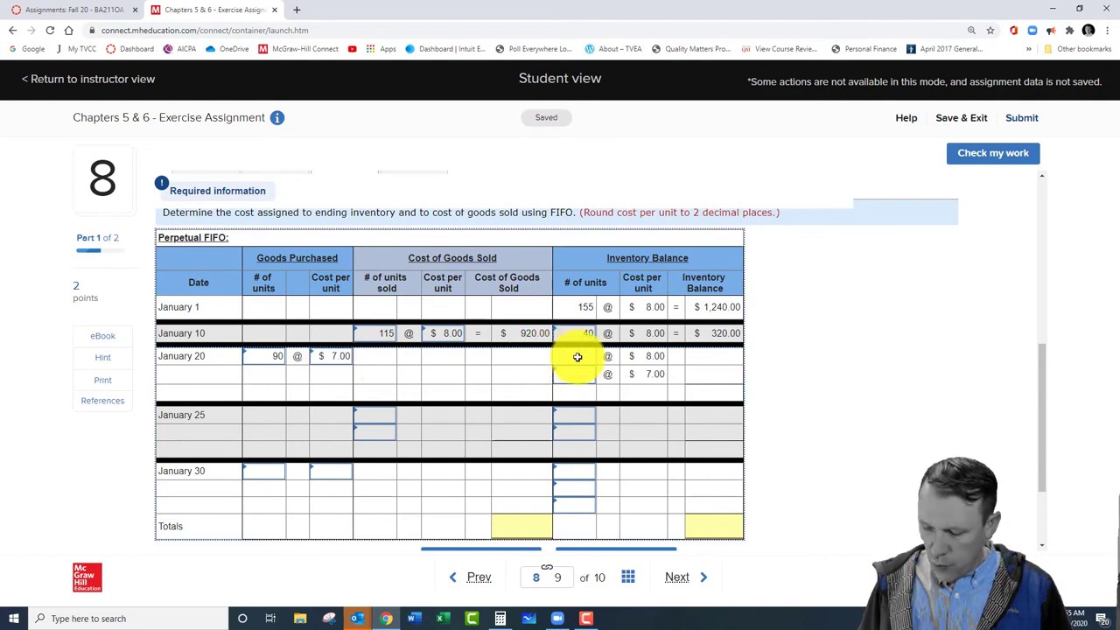
type("40")
left_click(591, 334)
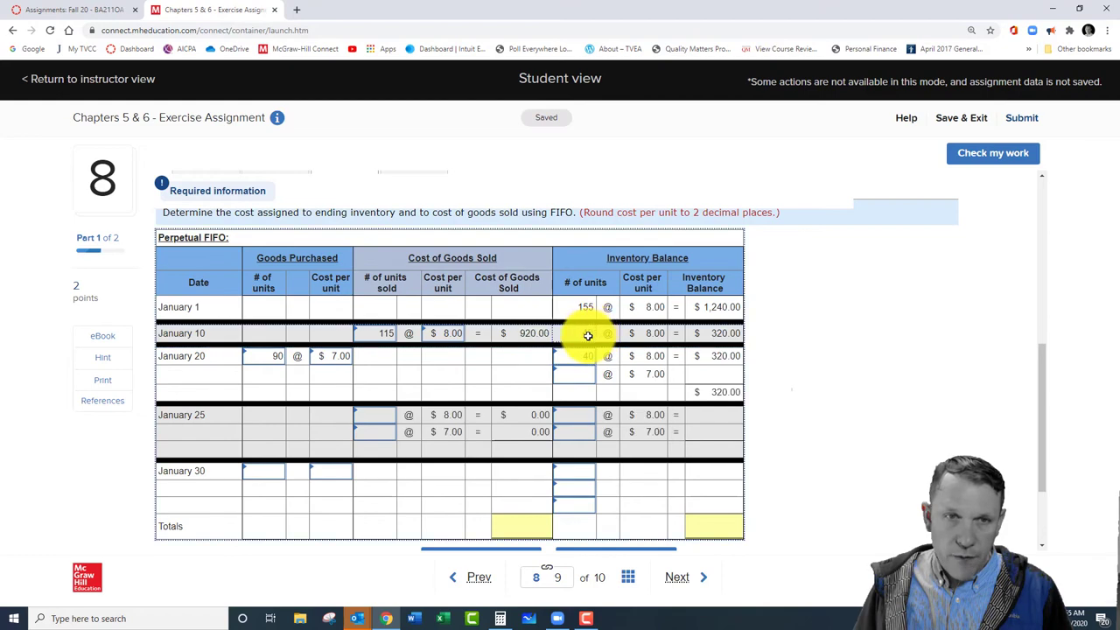
left_click(573, 378)
type("90")
key("Tab")
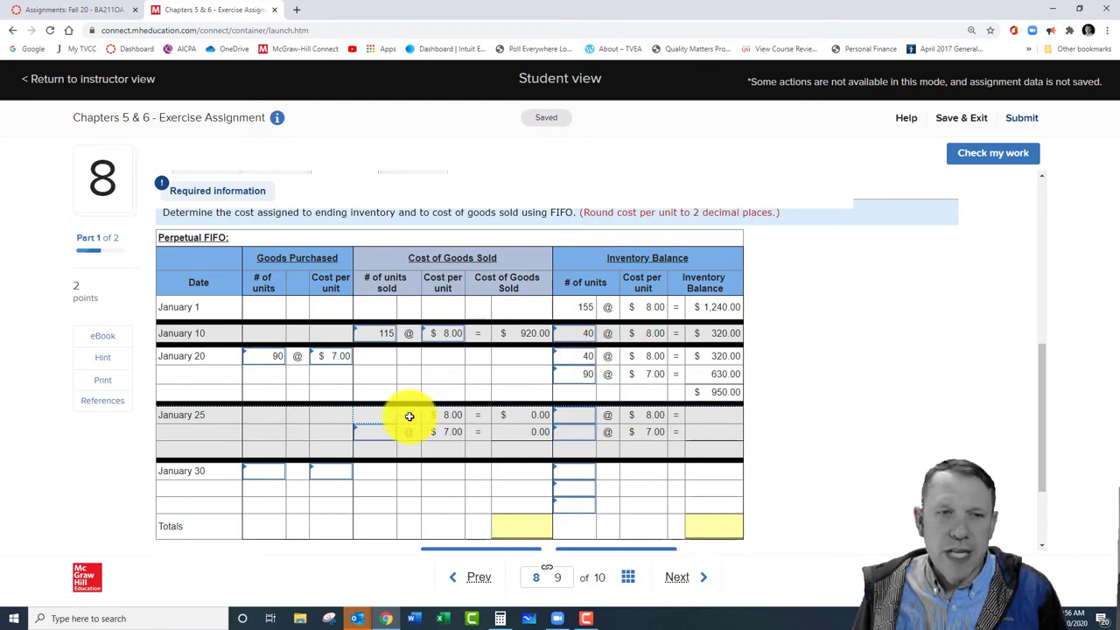
Step: Look up the January 25 sale and record it in the FIFO table as 40 units in the 8.00 layer and 50 in the 7.00 layer
left_click(362, 417)
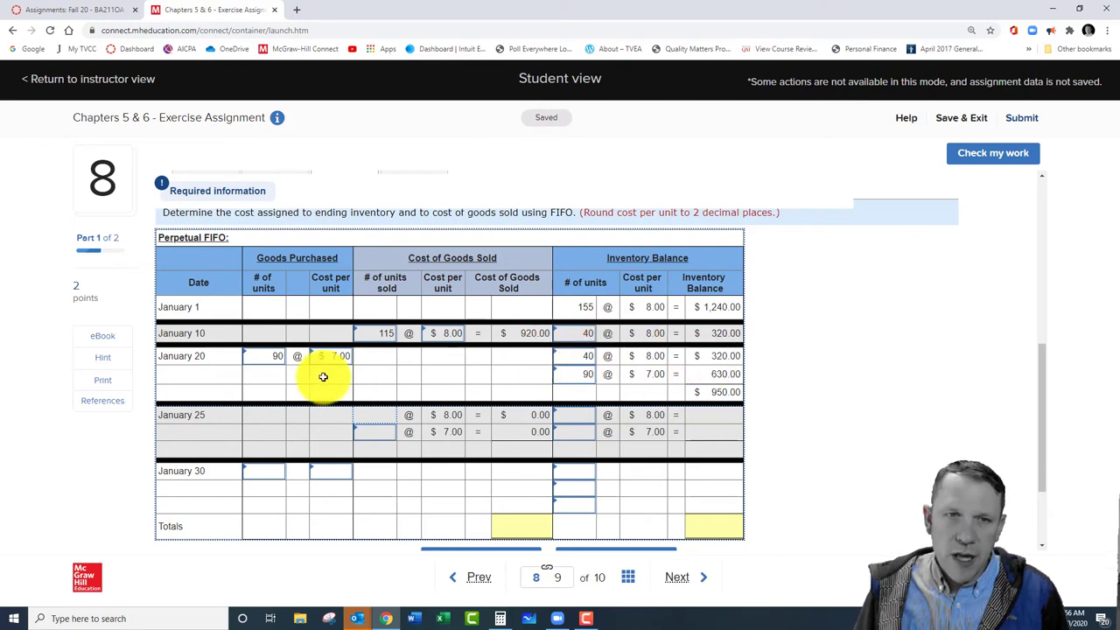
scroll(322, 369, "up", 5)
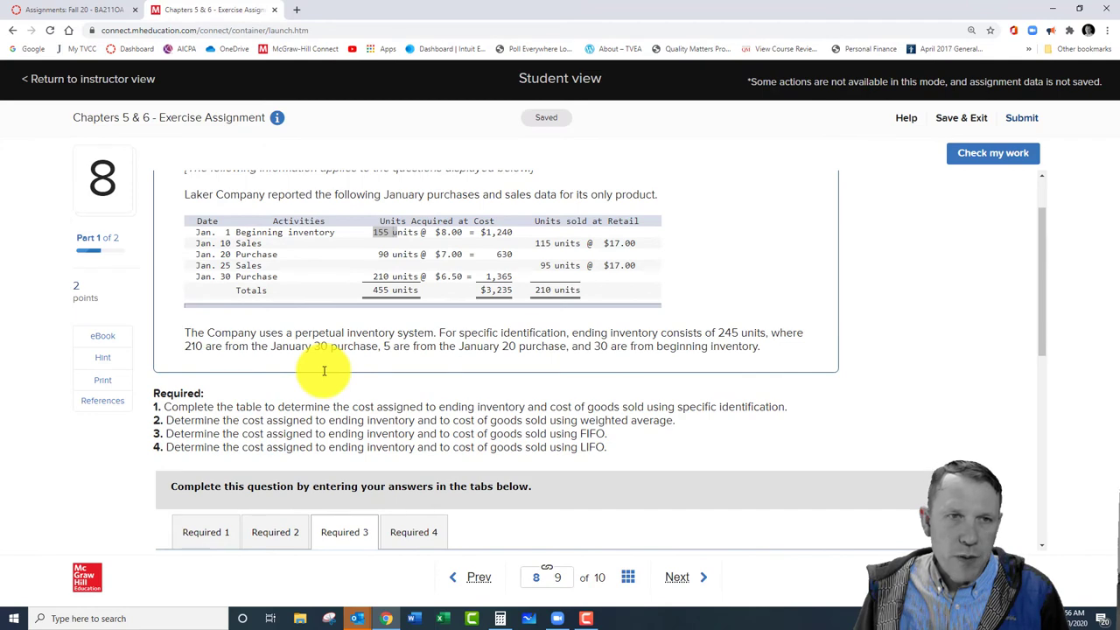
scroll(324, 370, "down", 5)
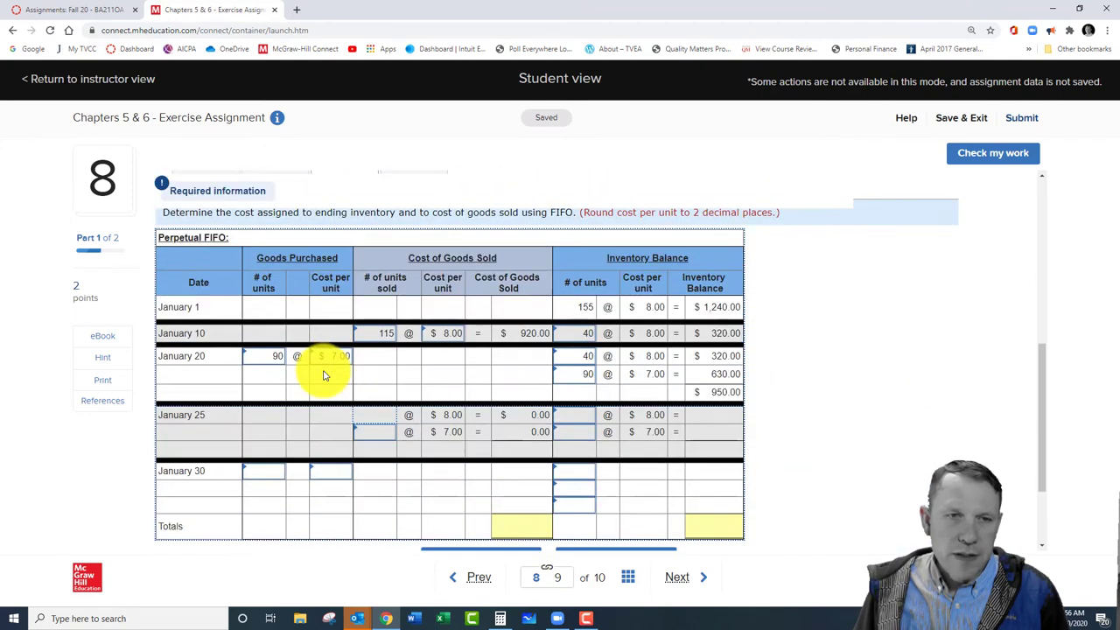
left_click(375, 416)
type("40")
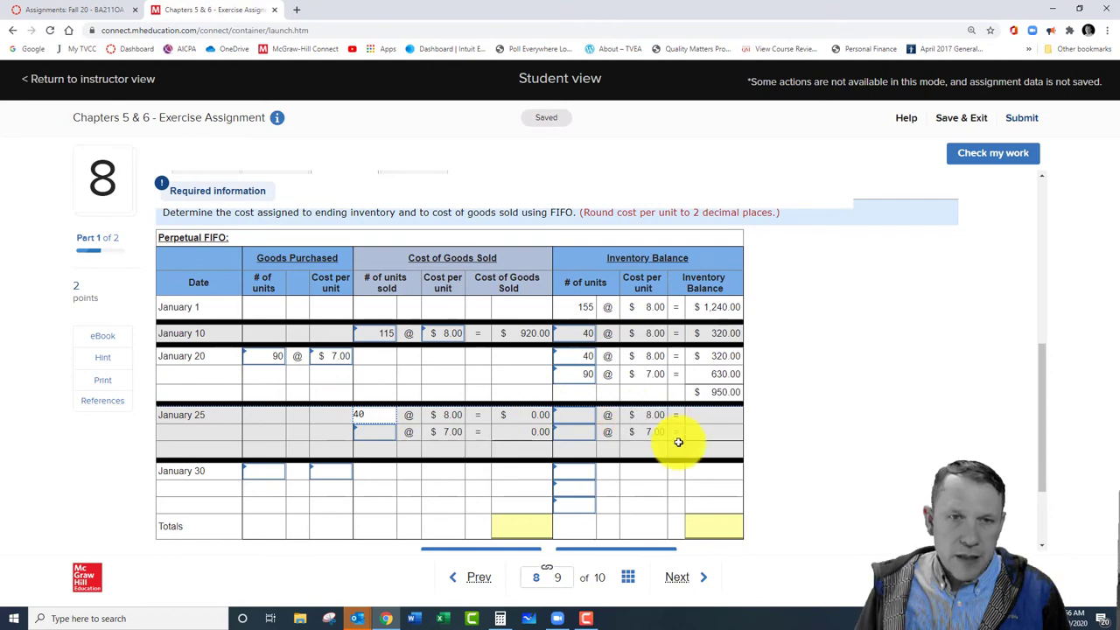
left_click(369, 433)
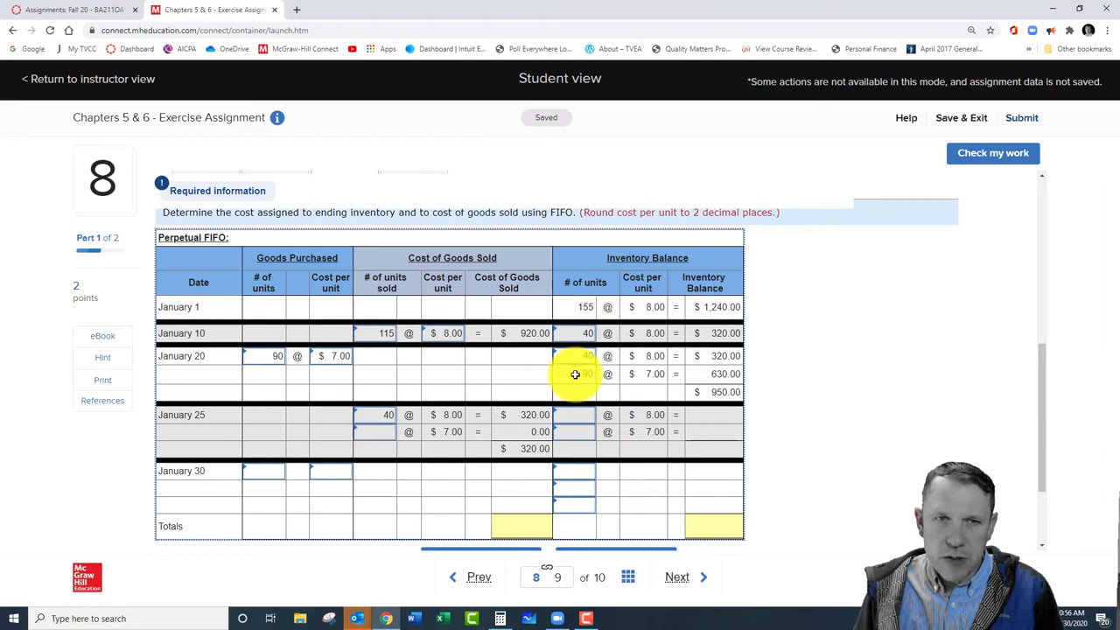
left_click(376, 432)
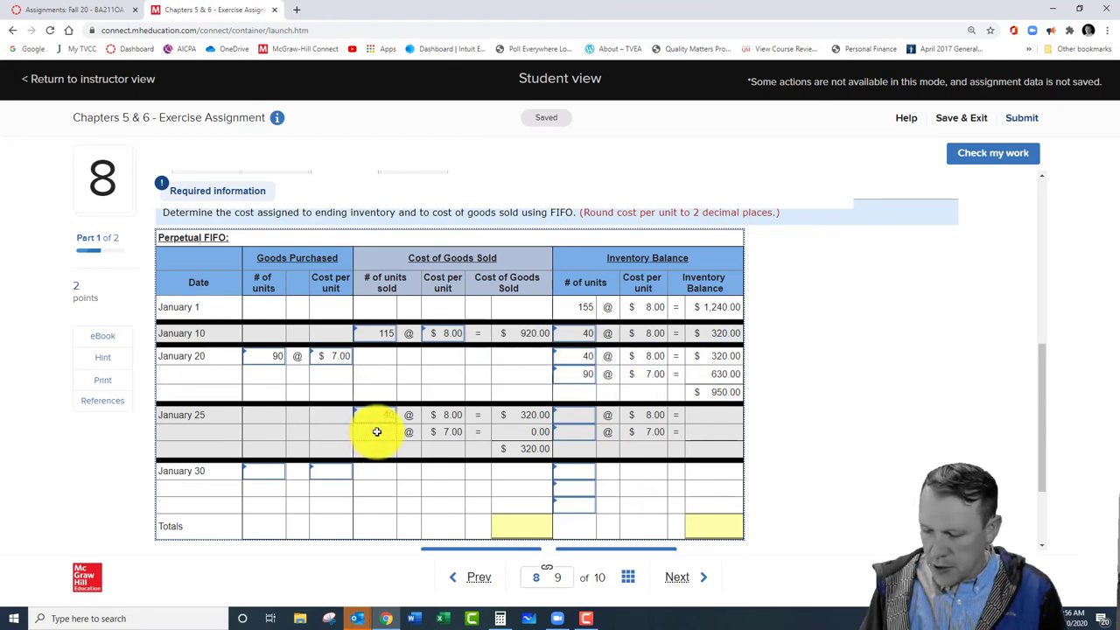
type("50")
key("Tab")
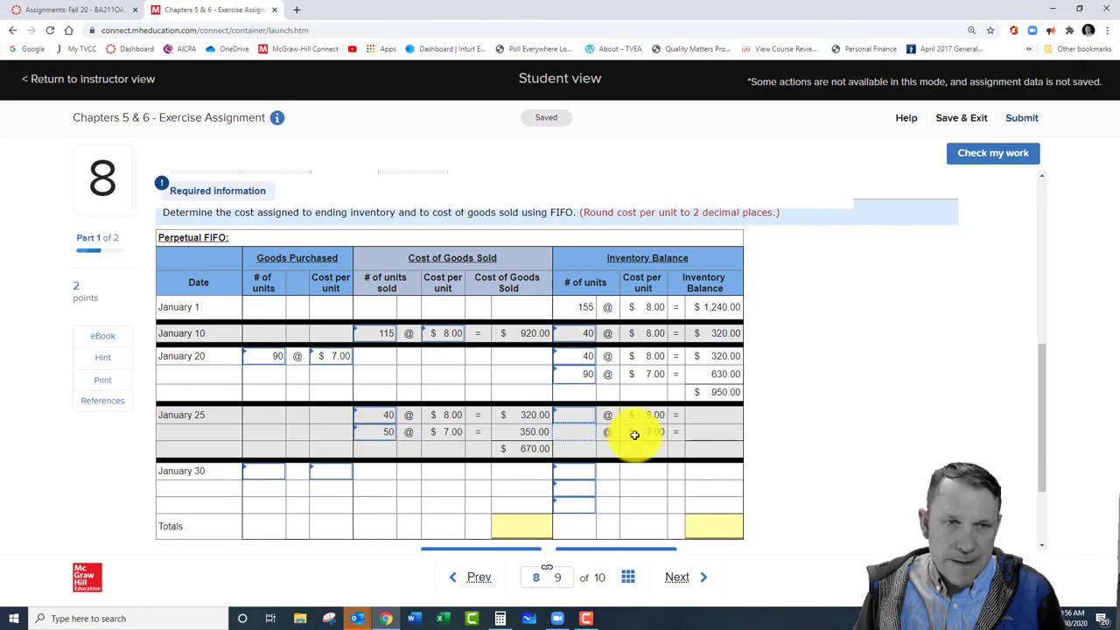
Step: Fill in the January 25 FIFO inventory balance with 0 units in the 8.00 layer and 40 units in the 7.00 layer
left_click(583, 415)
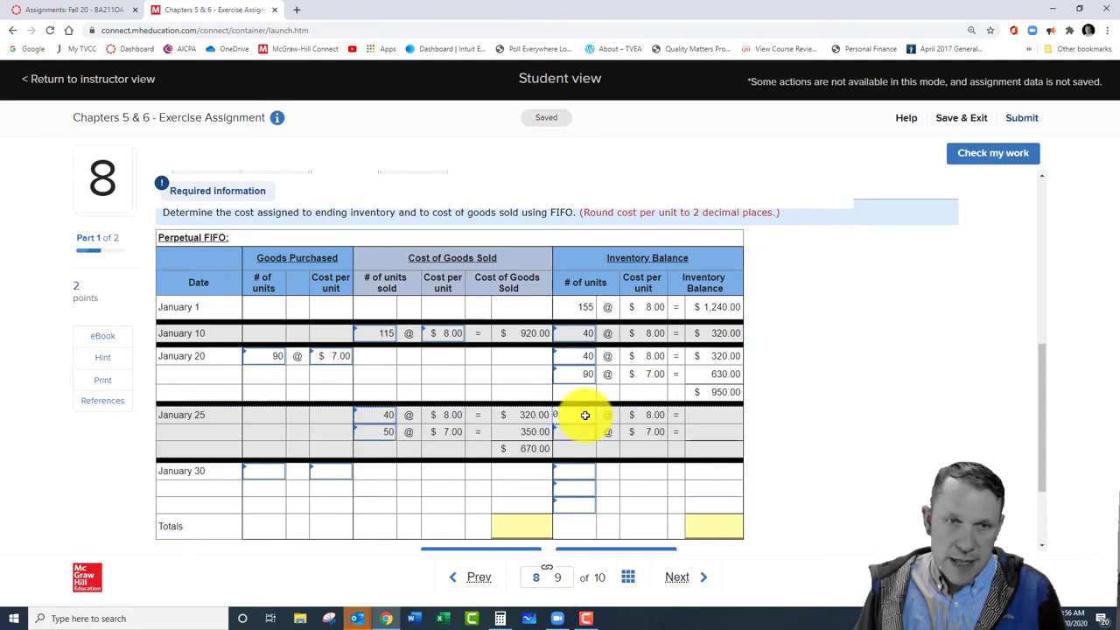
type("0")
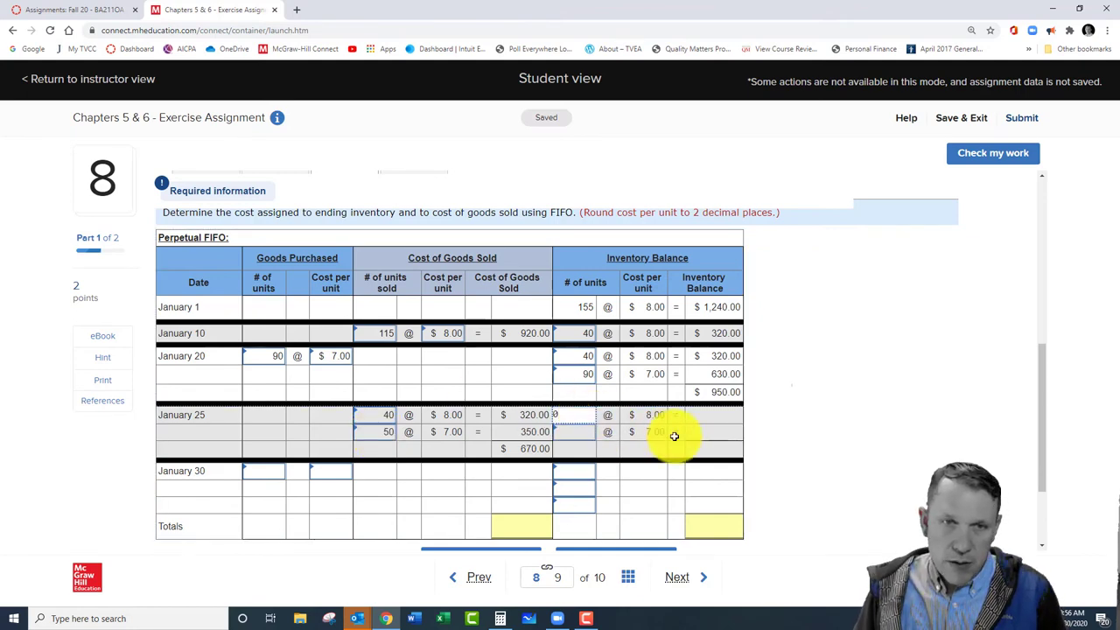
left_click(564, 433)
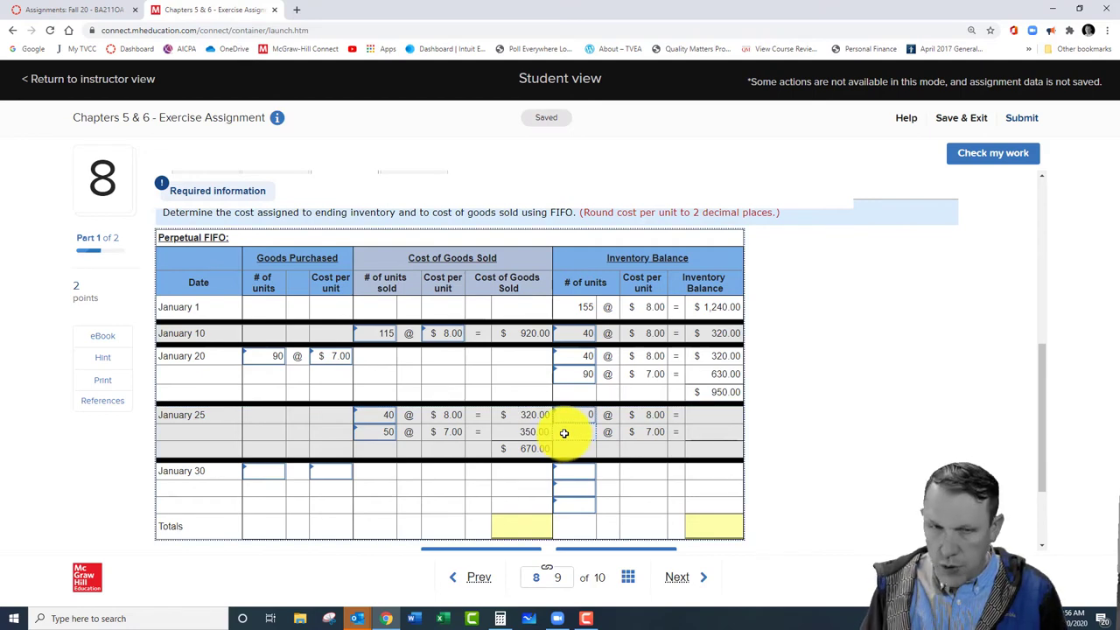
left_click(565, 433)
type("40")
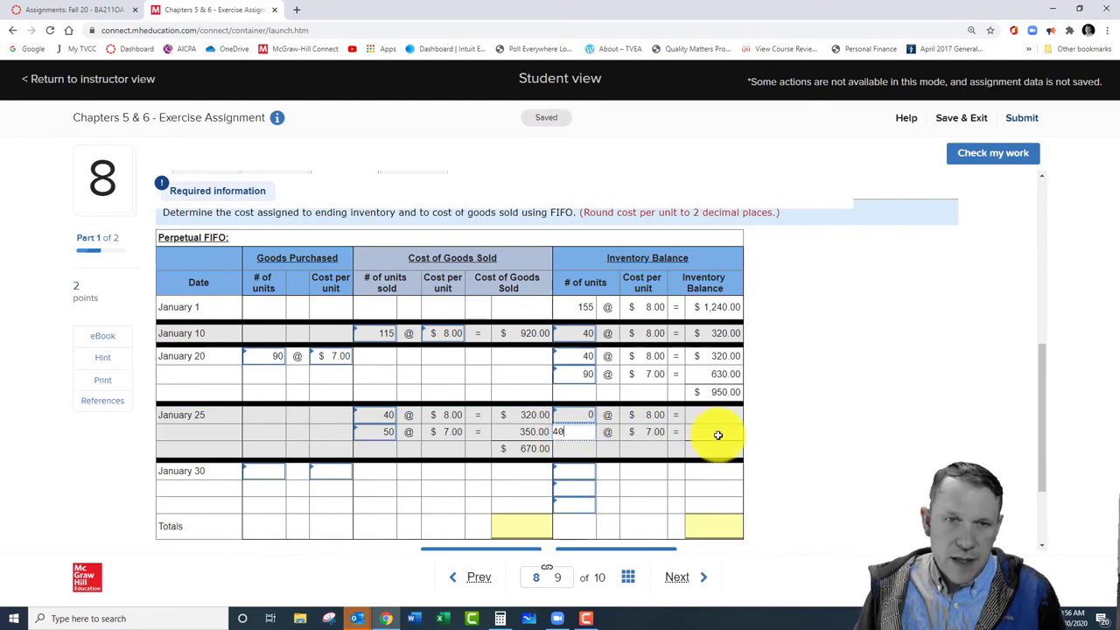
left_click(718, 434)
Step: Check the work on the FIFO table and compare the January 25 entries with the given sales data
left_click(987, 158)
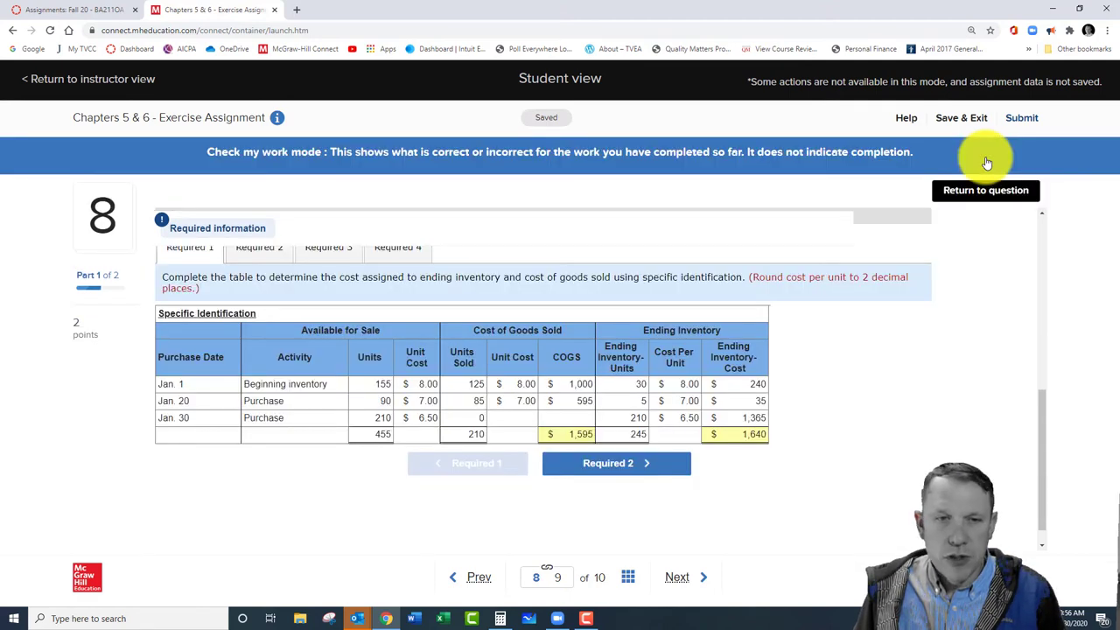
left_click(317, 251)
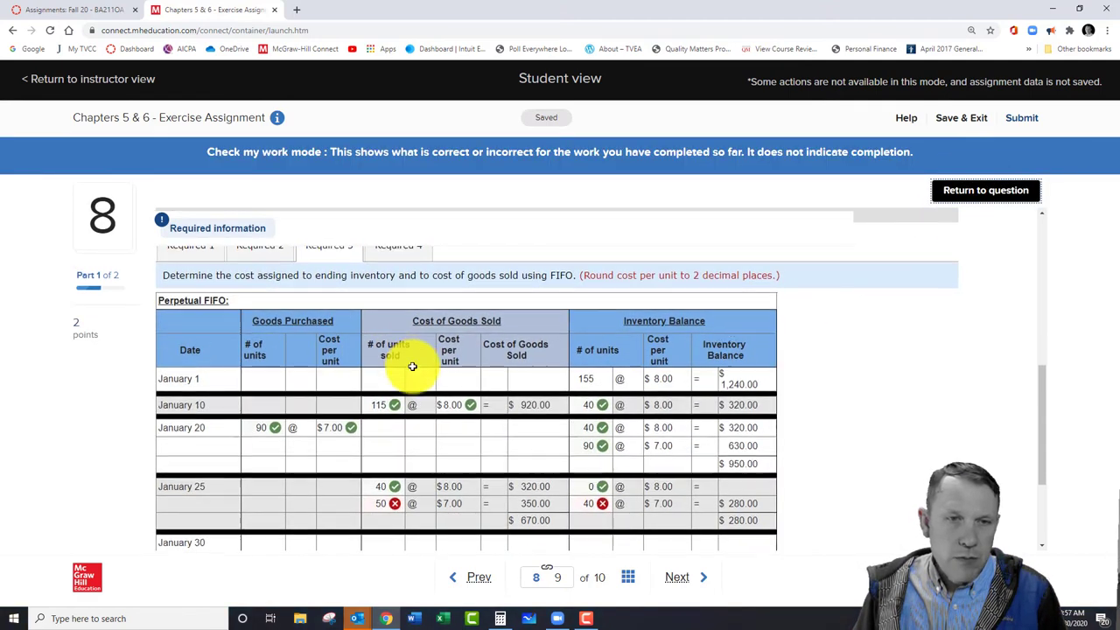
scroll(402, 376, "down", 2)
scroll(392, 380, "up", 3)
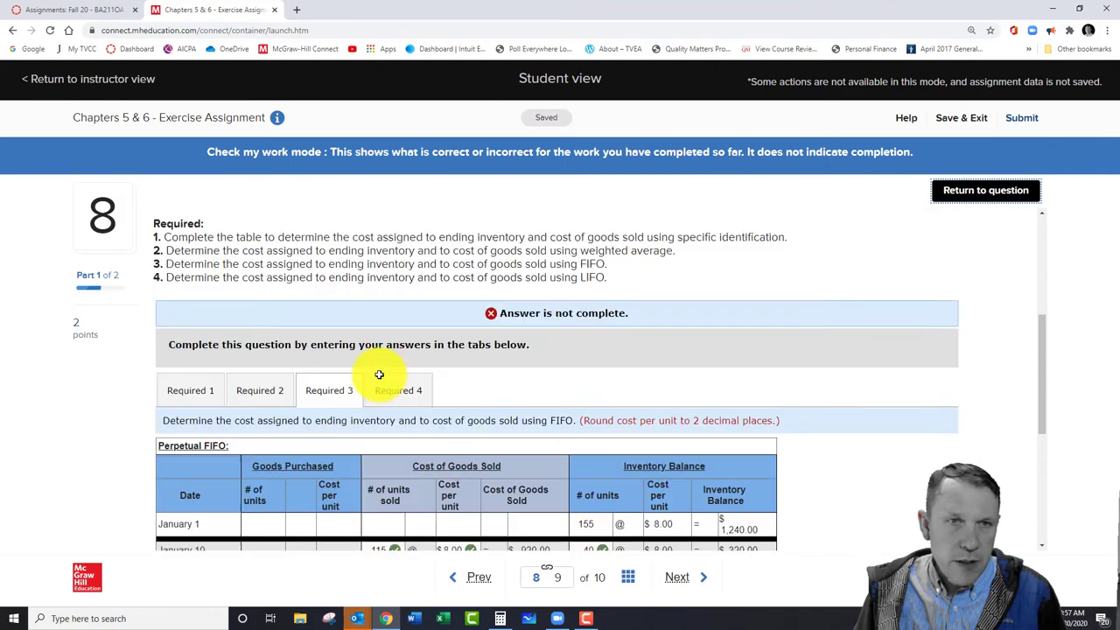
scroll(379, 374, "up", 3)
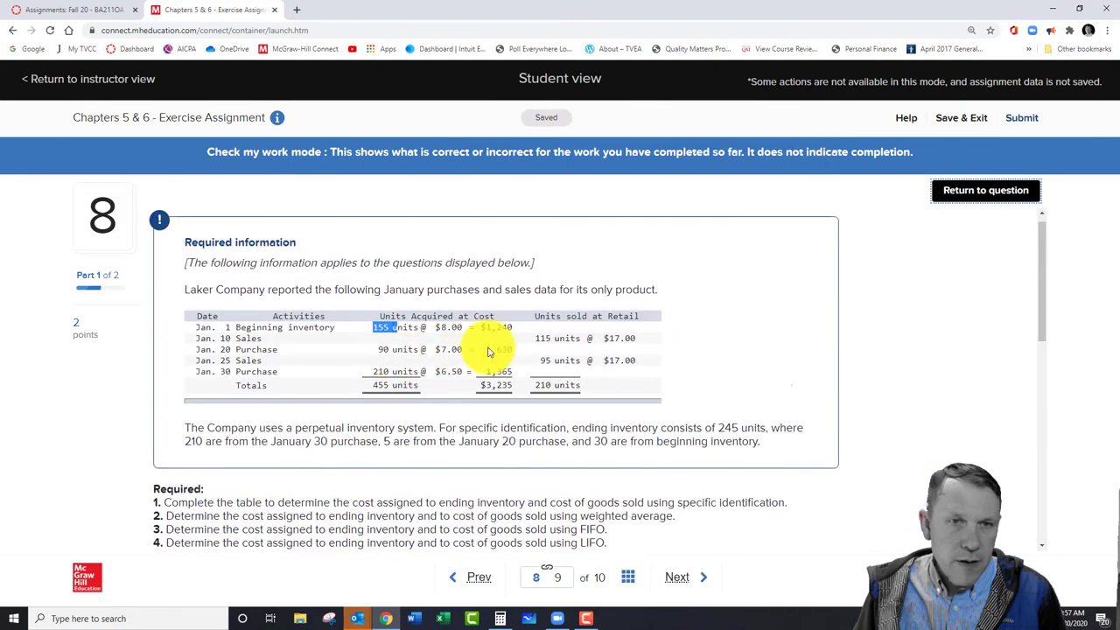
scroll(392, 385, "down", 7)
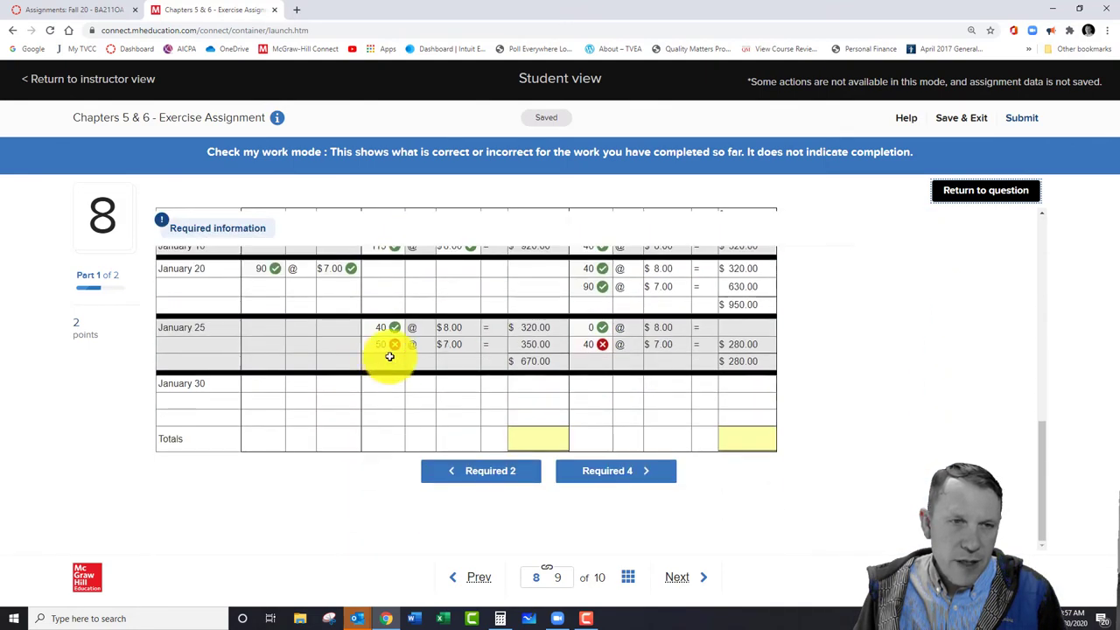
left_click(389, 356)
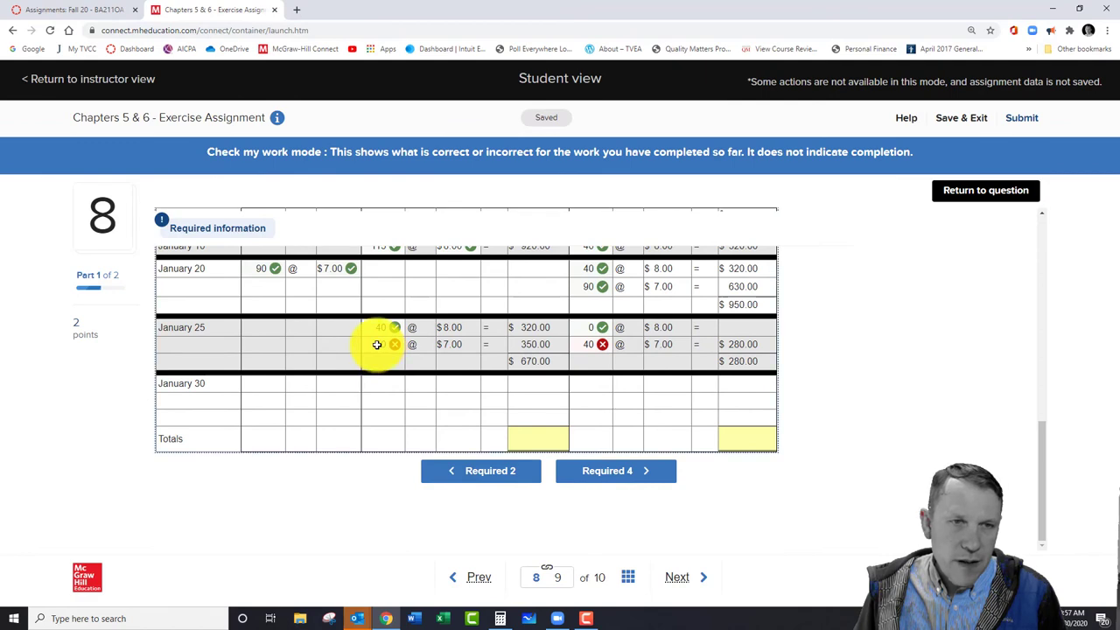
Step: Return to the FIFO table and correct the January 25 row's 7.00 layer to 55 units sold and 35 units in the inventory balance
left_click(994, 201)
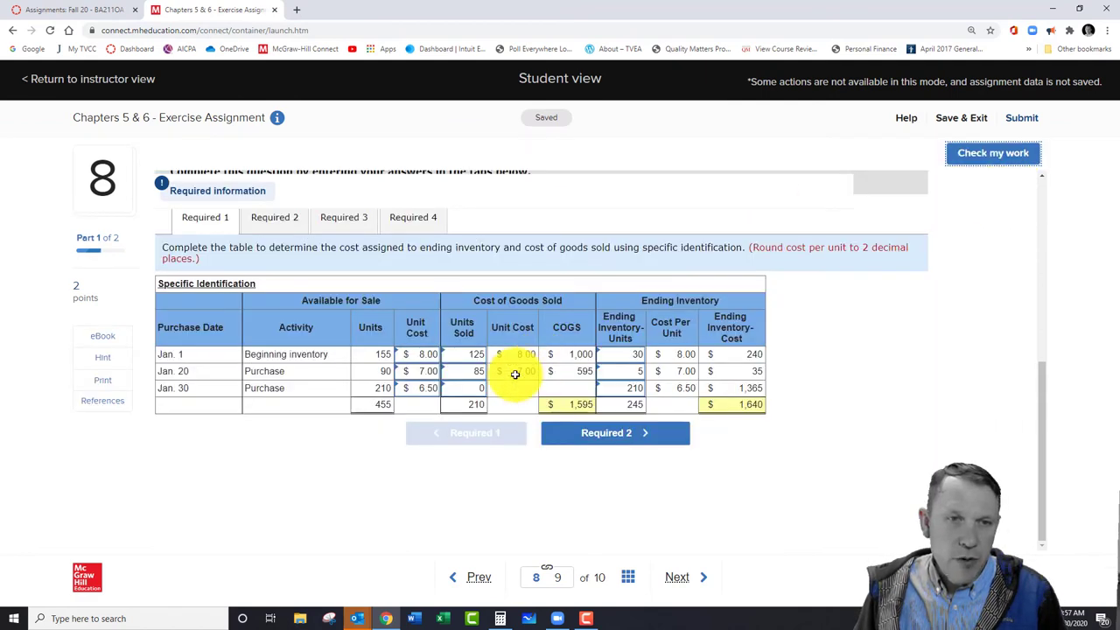
left_click(344, 218)
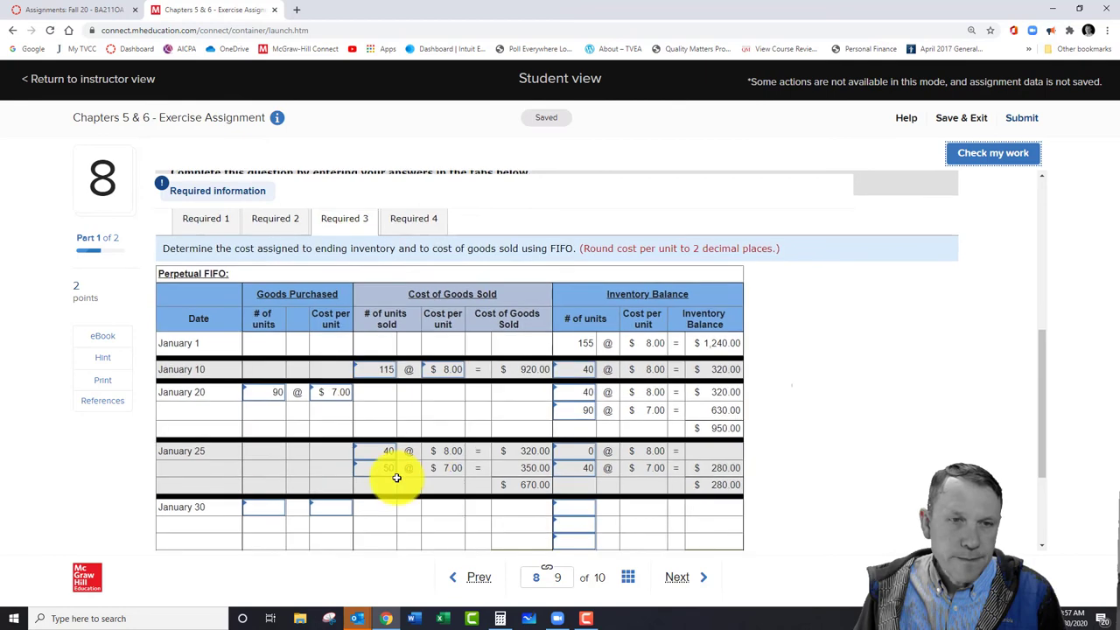
left_click(378, 472)
type("55")
key("Tab")
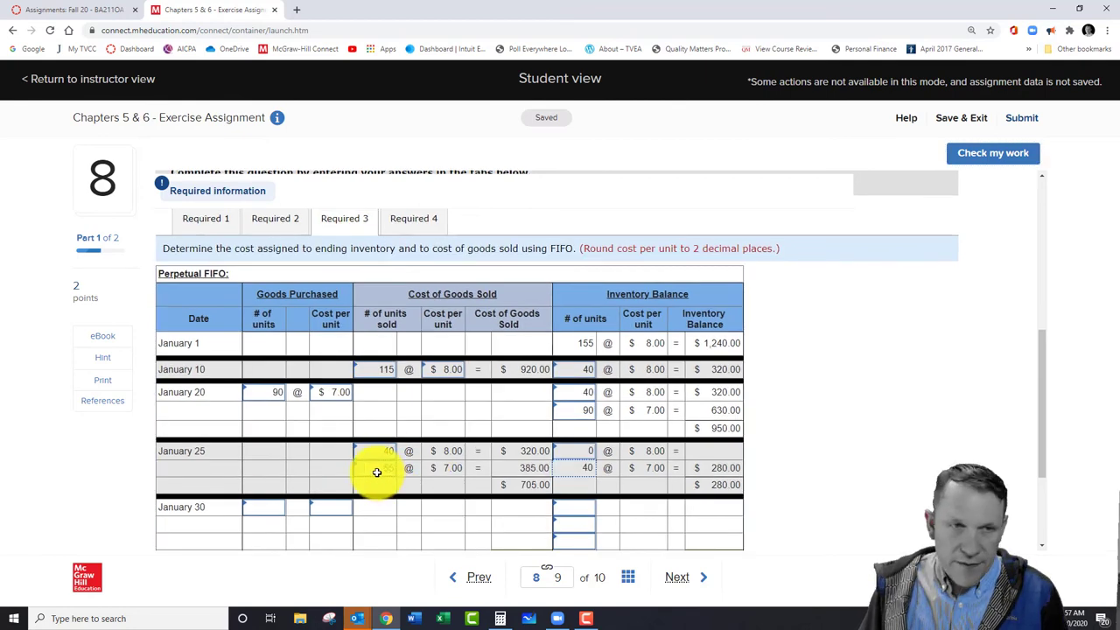
left_click(588, 473)
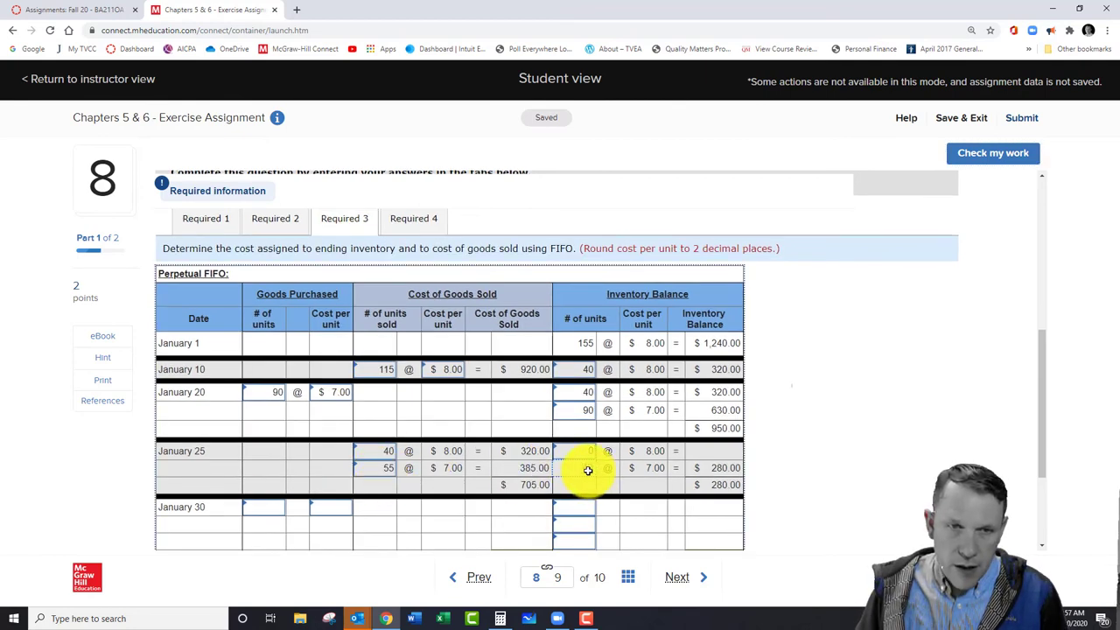
type("35")
key("Tab")
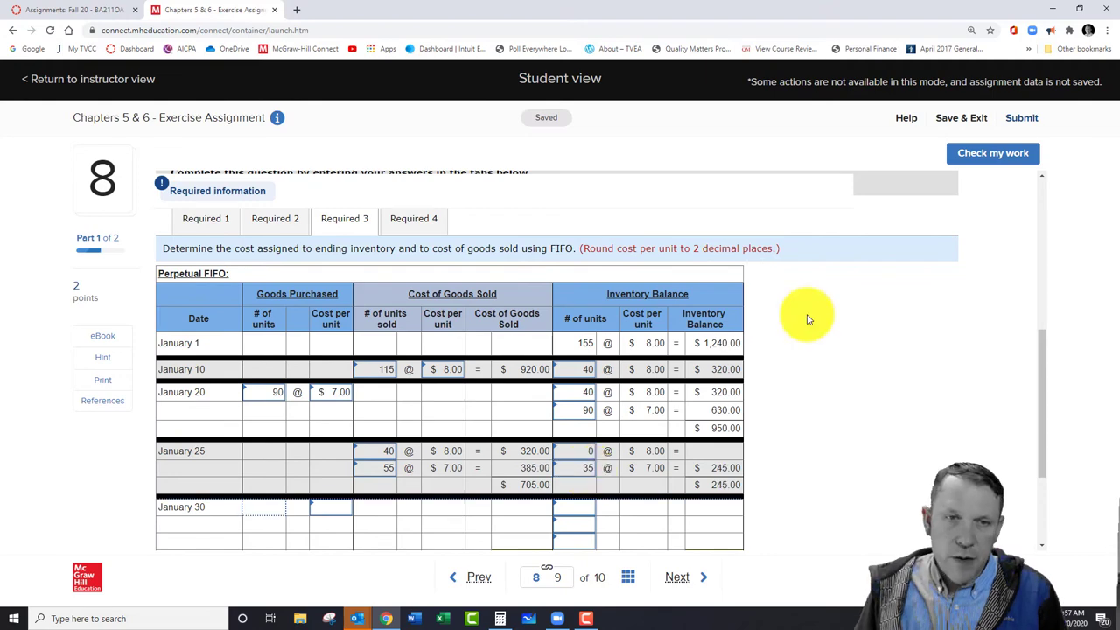
Step: Check the work again and review the corrected January 25 entries in the FIFO table
left_click(1025, 158)
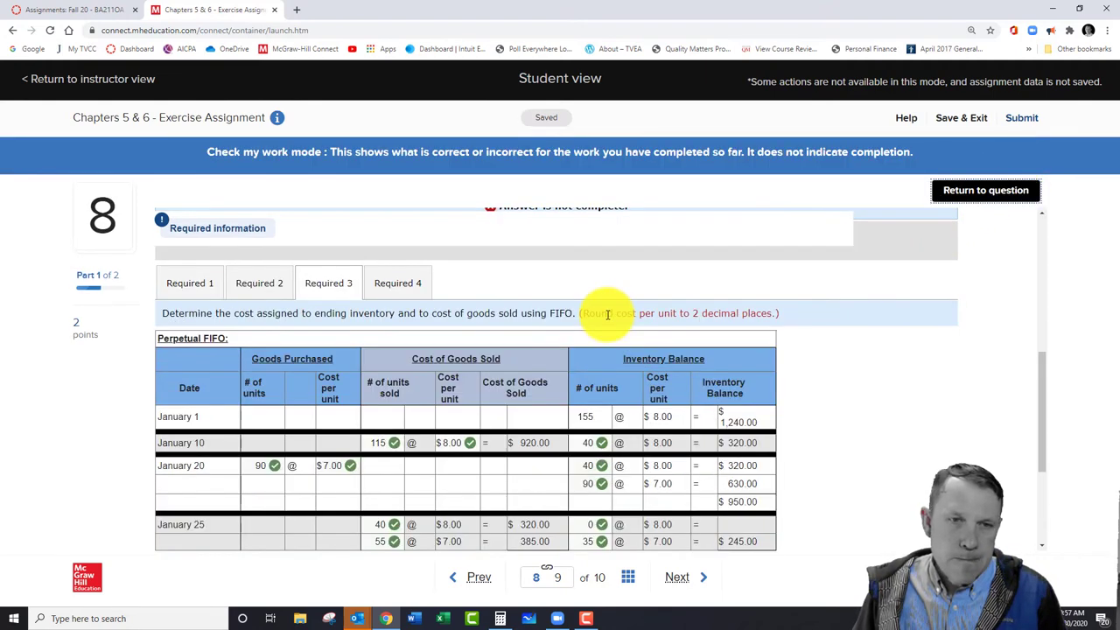
scroll(606, 315, "down", 2)
scroll(600, 312, "up", 1)
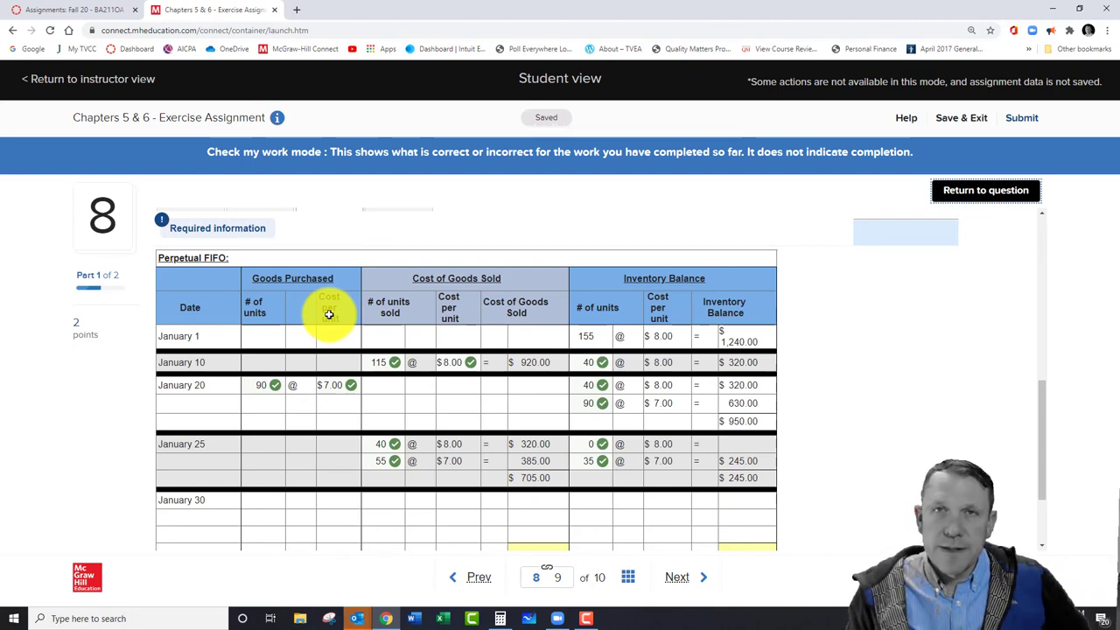
Step: Open question 9 and examine the total units sold and the income statement's sales and cost of goods sold rows for all four methods
left_click(671, 582)
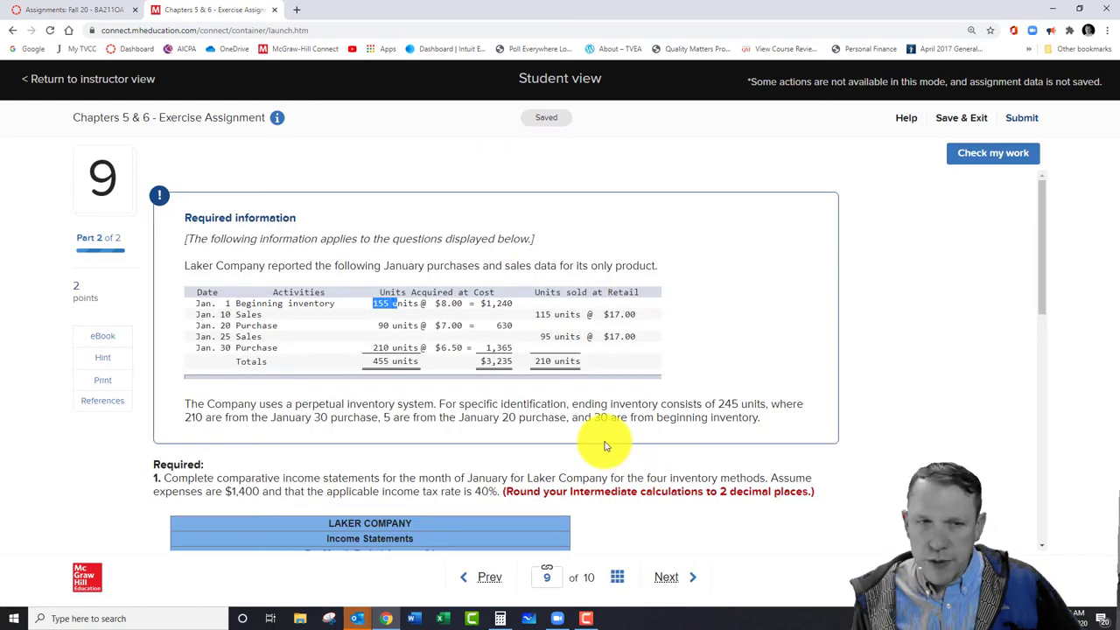
scroll(604, 446, "down", 3)
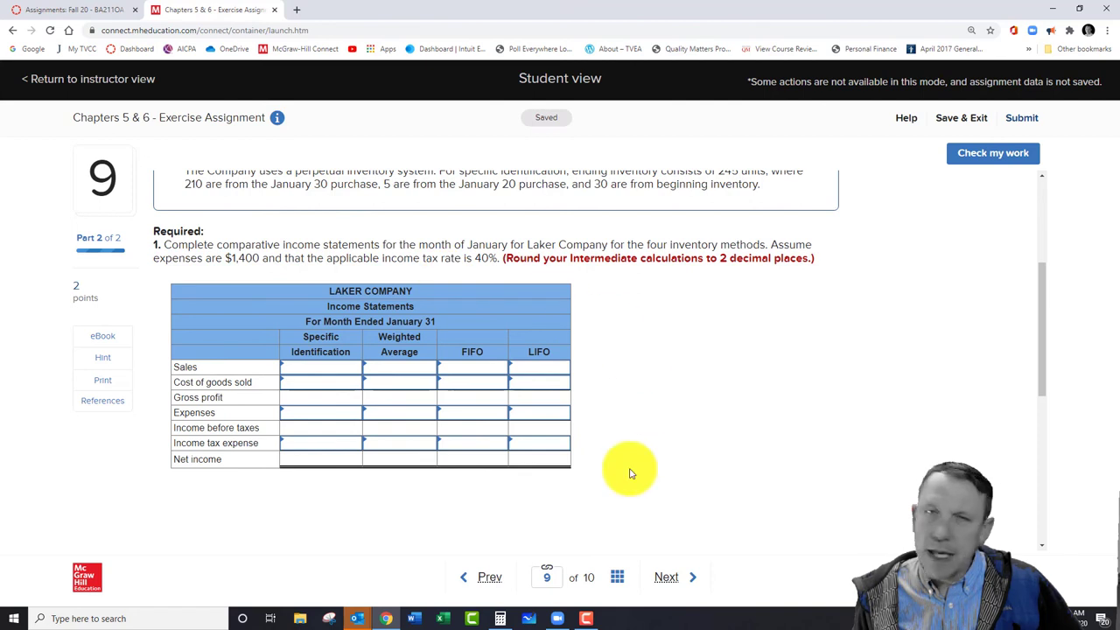
left_click(329, 366)
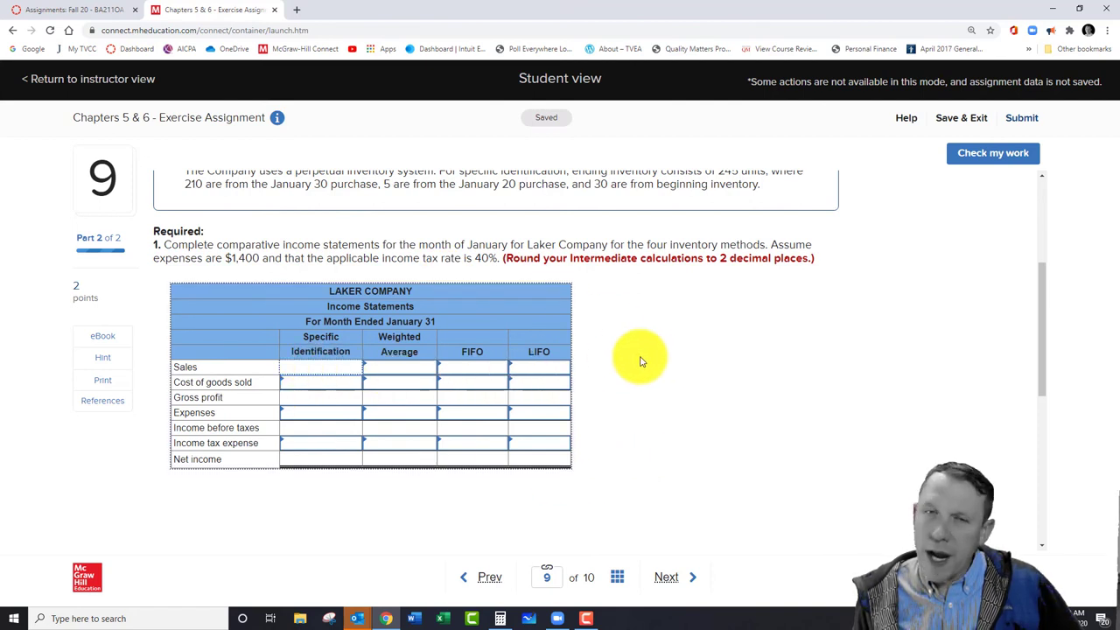
scroll(711, 376, "up", 2)
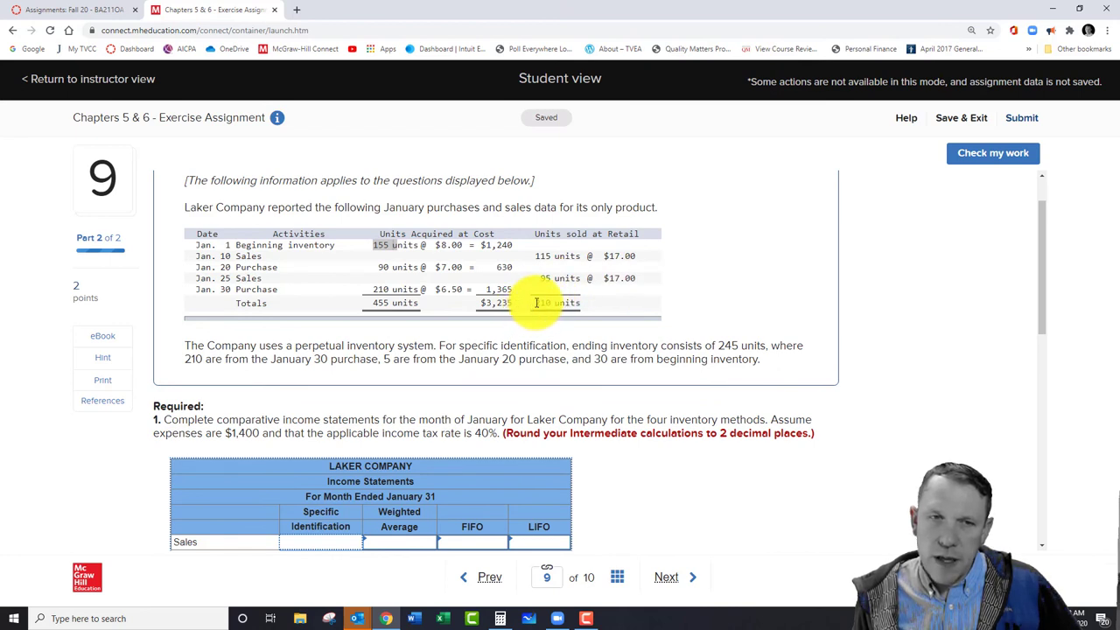
left_click_drag(535, 303, 612, 302)
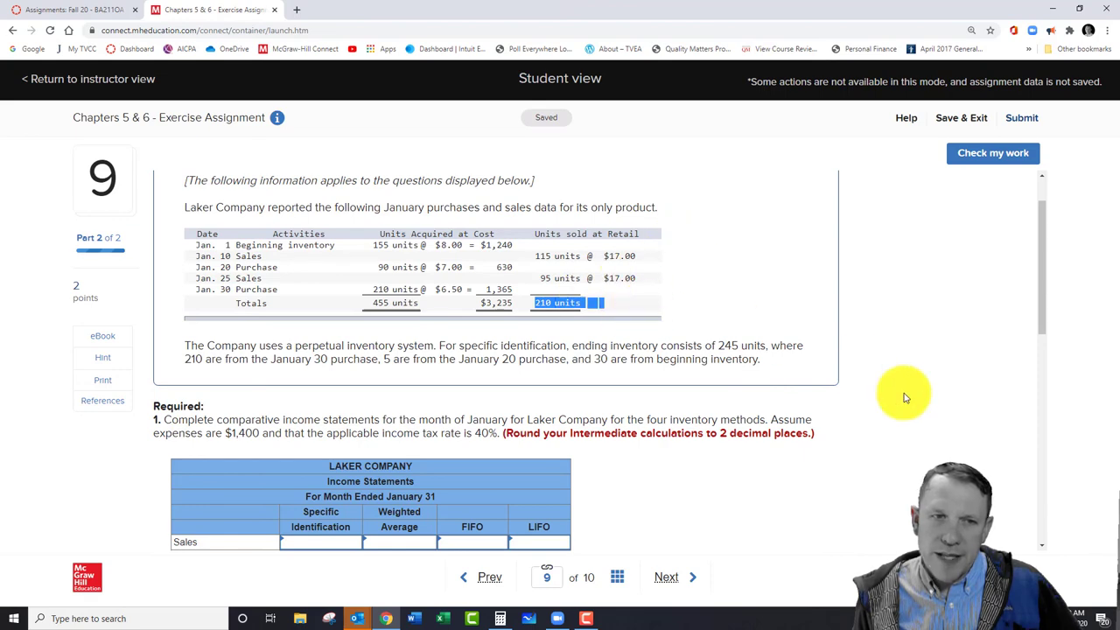
scroll(695, 370, "down", 3)
left_click(307, 303)
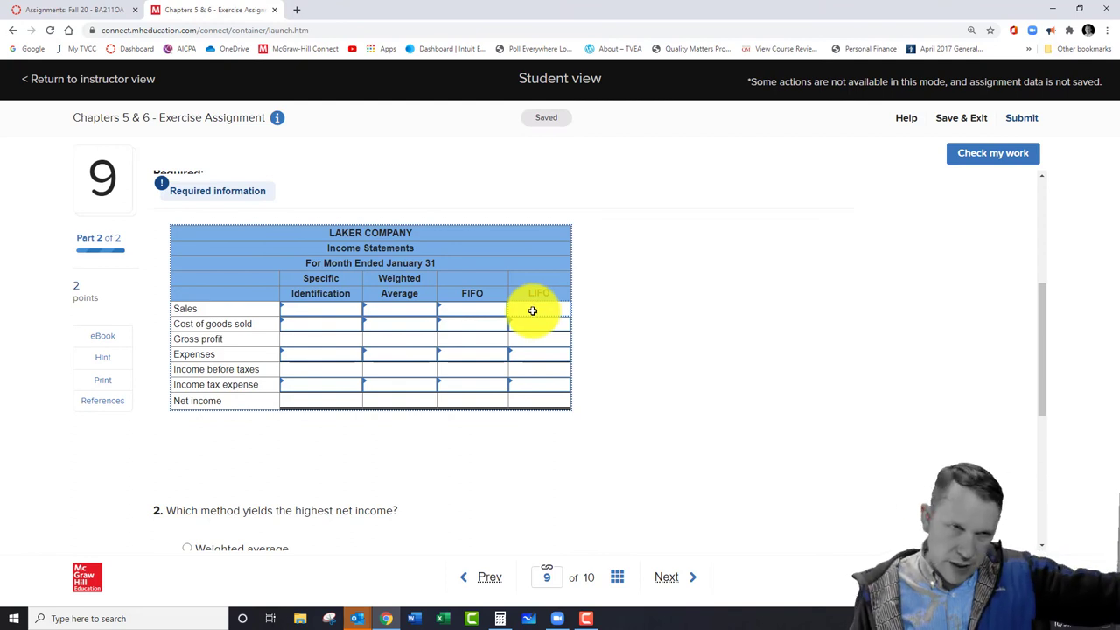
left_click(317, 325)
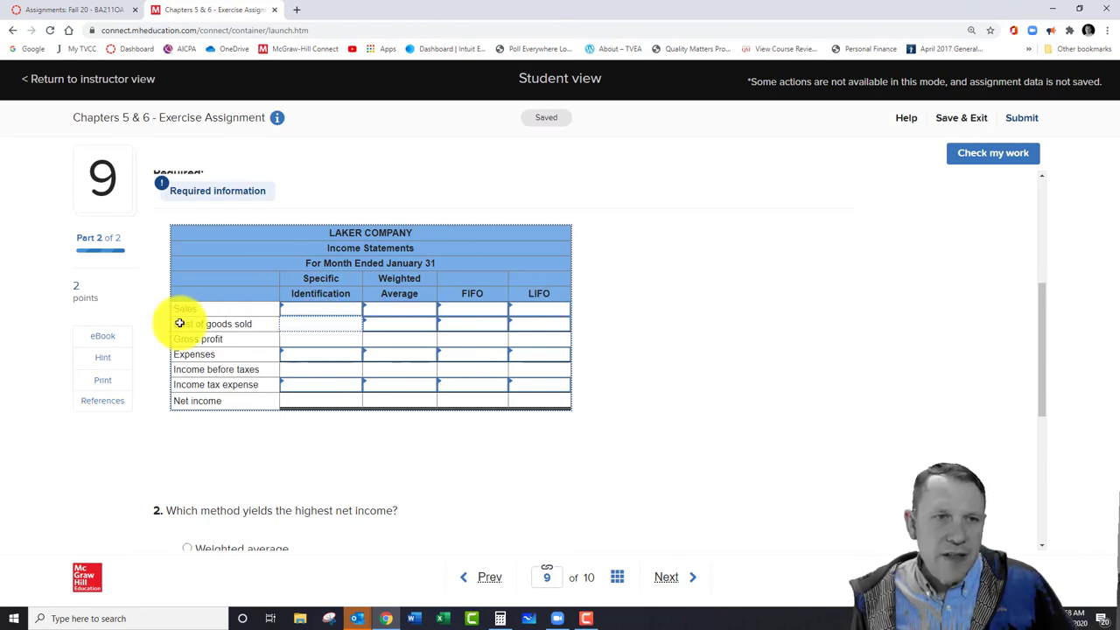
left_click(398, 323)
left_click(468, 323)
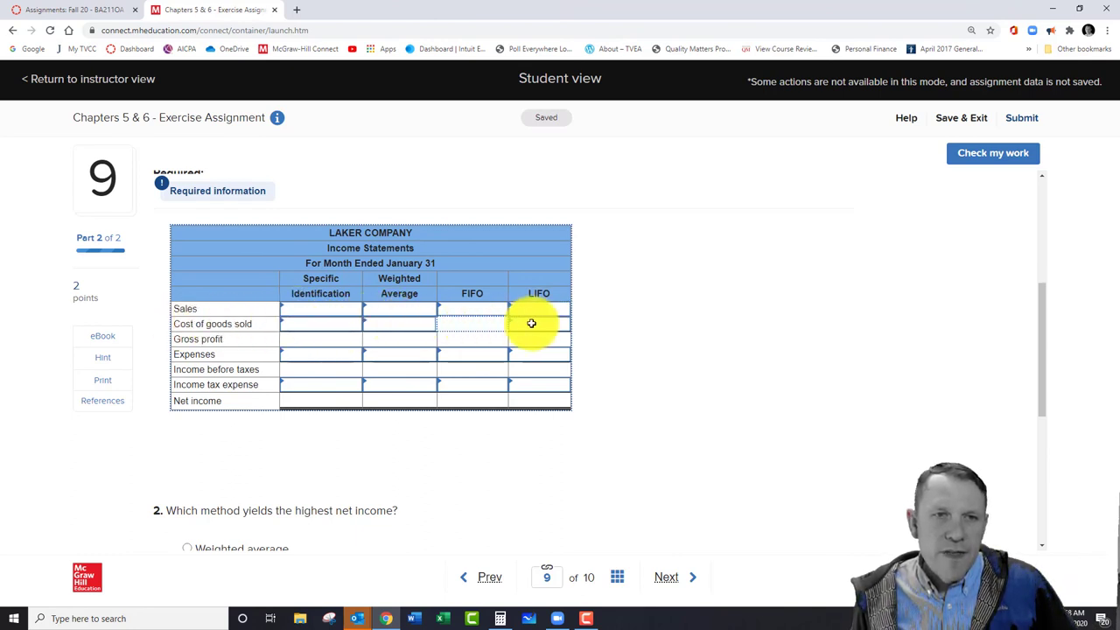
left_click(534, 326)
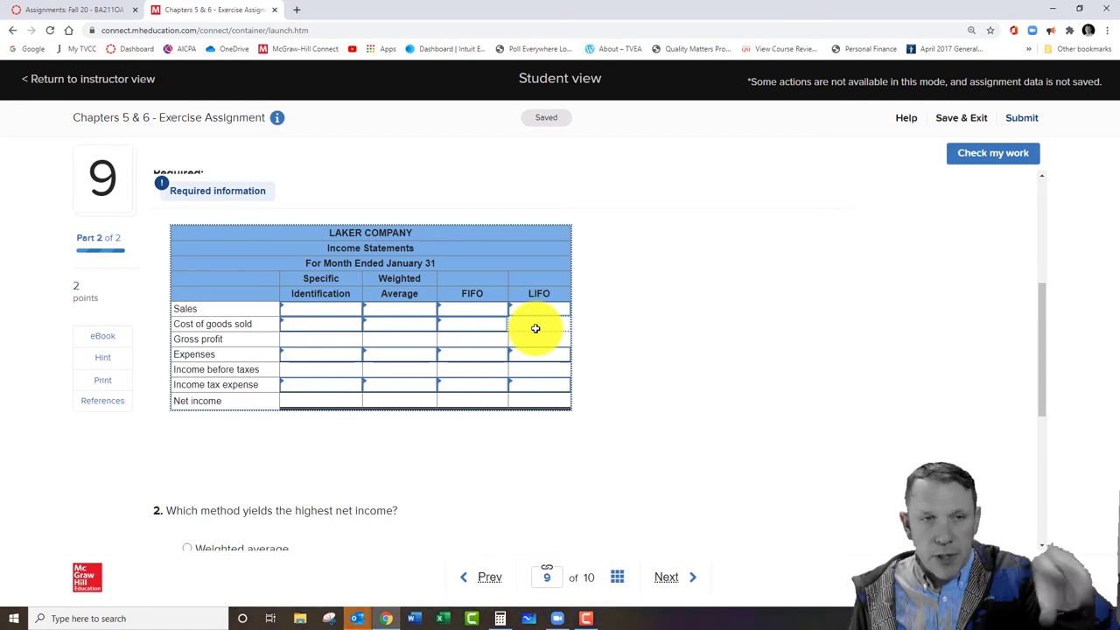
Step: Examine the income statement's expenses row and highlight the expense amount and income tax rate given in the requirement
left_click(312, 355)
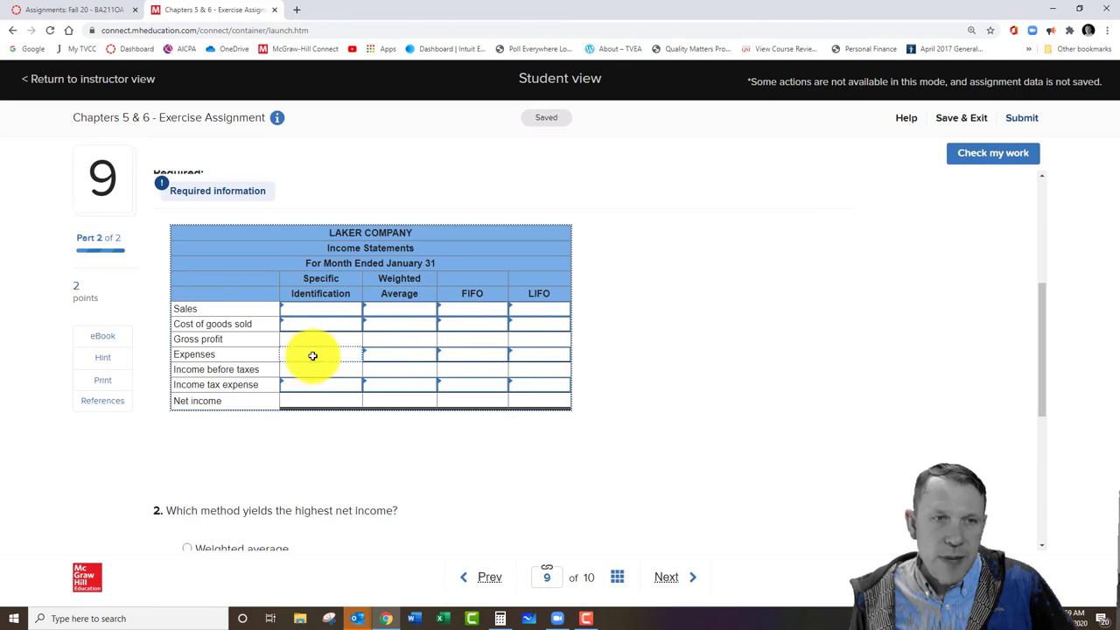
scroll(410, 342, "up", 3)
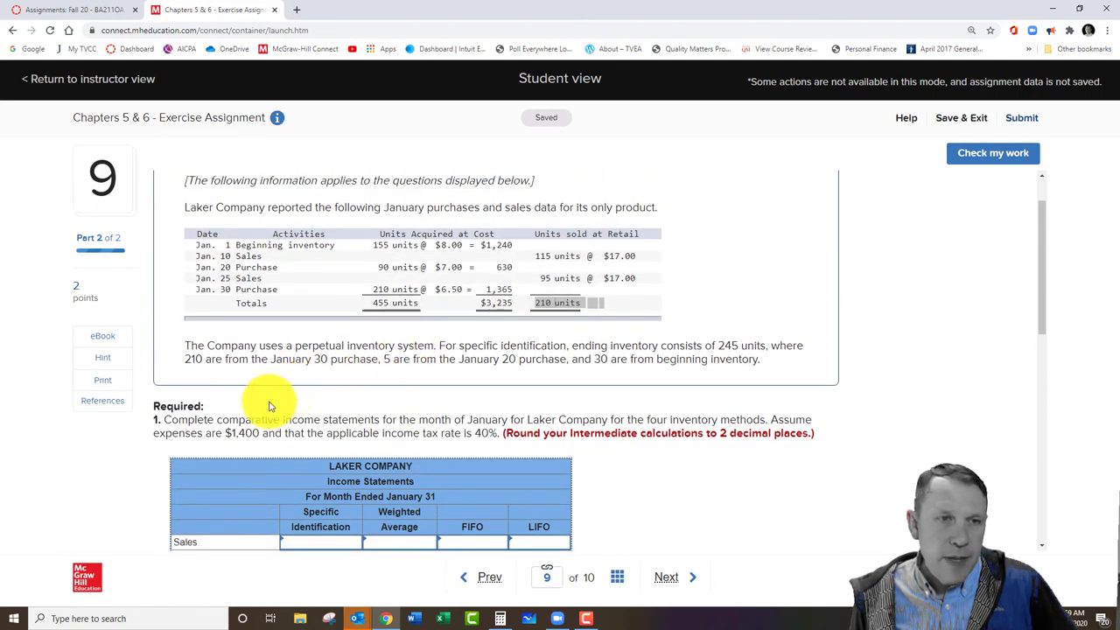
left_click_drag(225, 433, 425, 430)
left_click(437, 430)
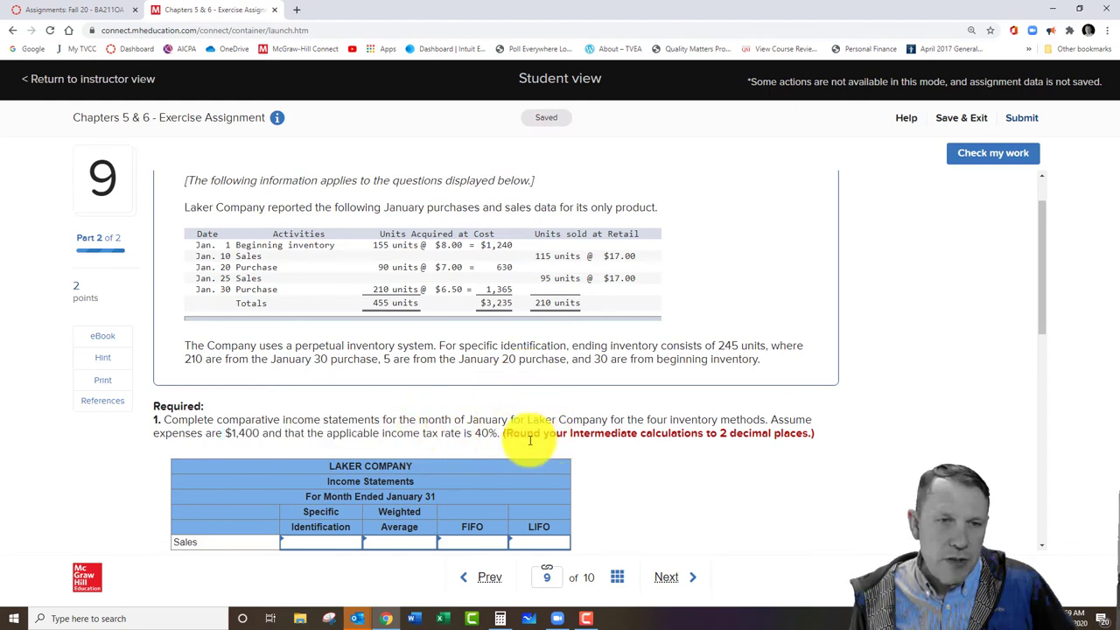
left_click_drag(496, 432, 225, 431)
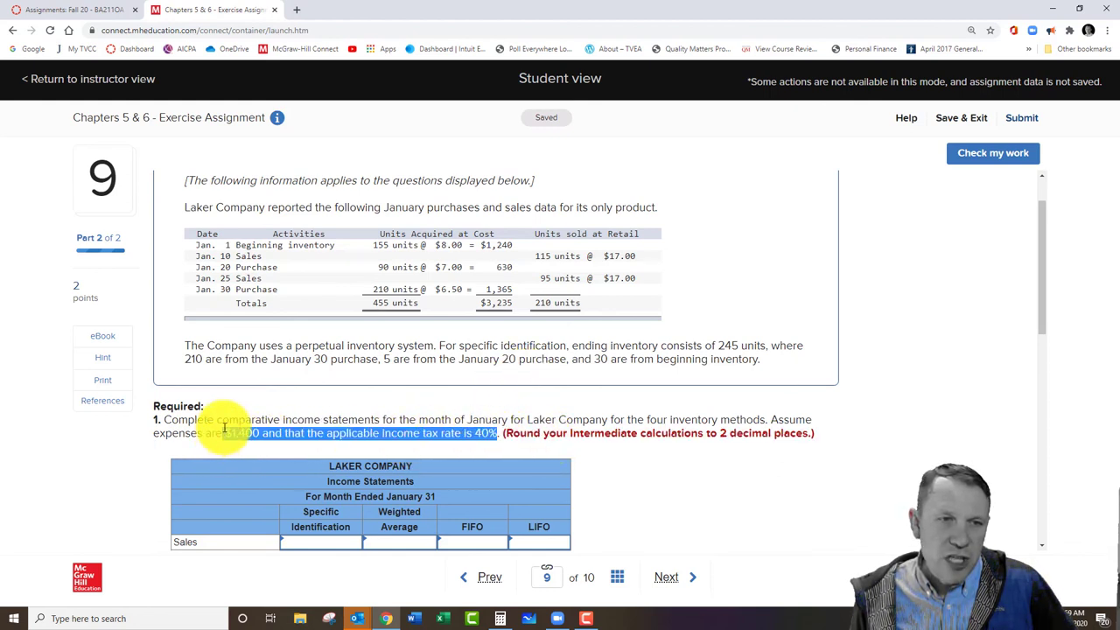
scroll(349, 358, "down", 3)
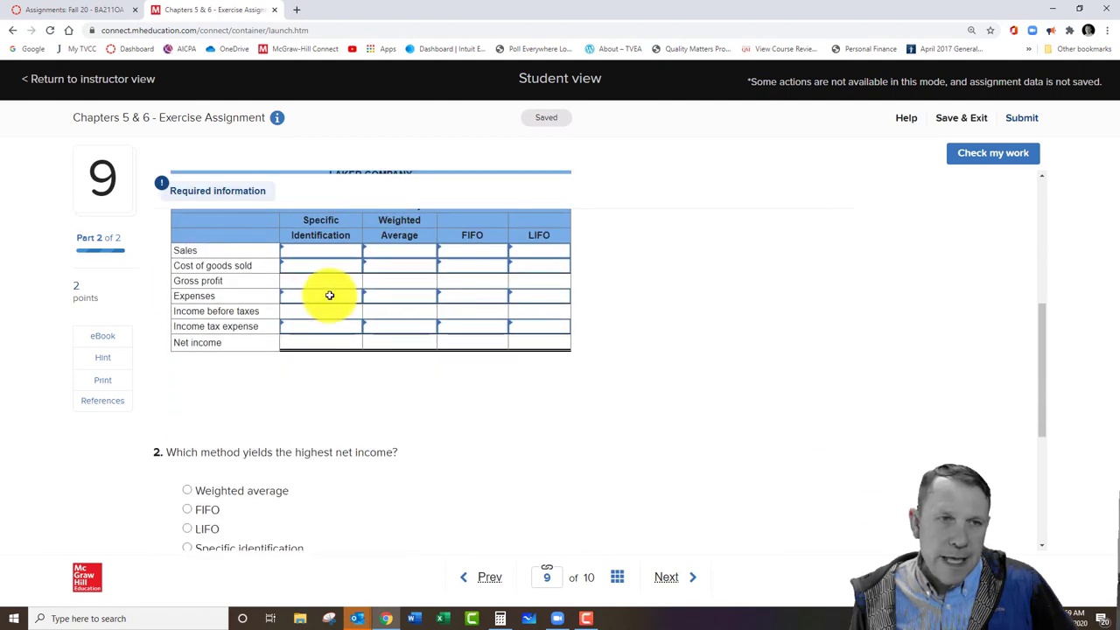
left_click(330, 296)
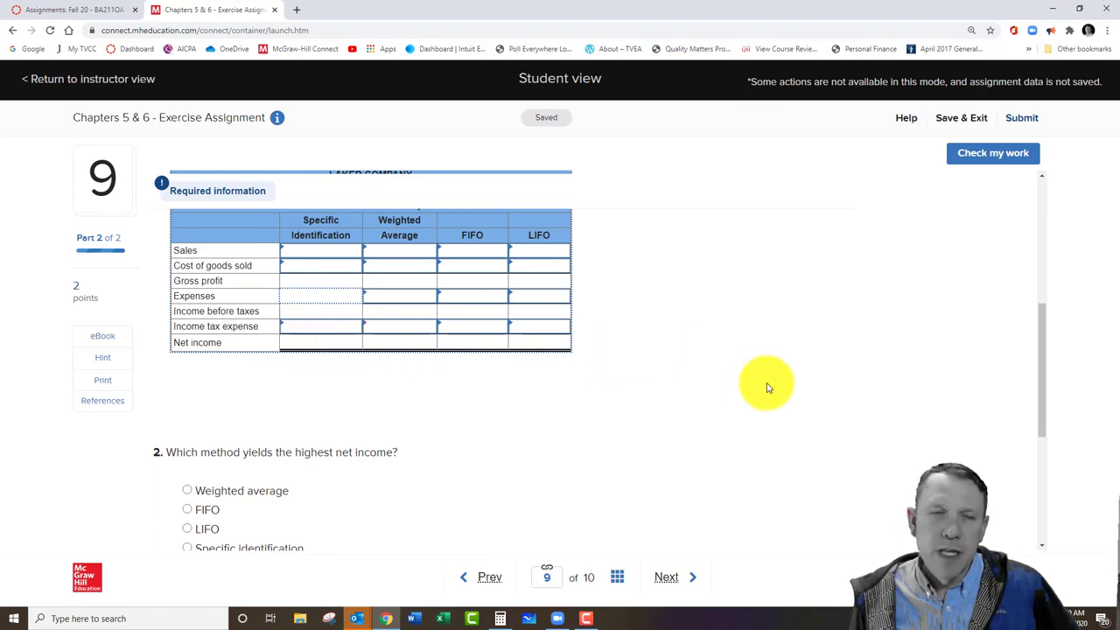
scroll(765, 383, "up", 3)
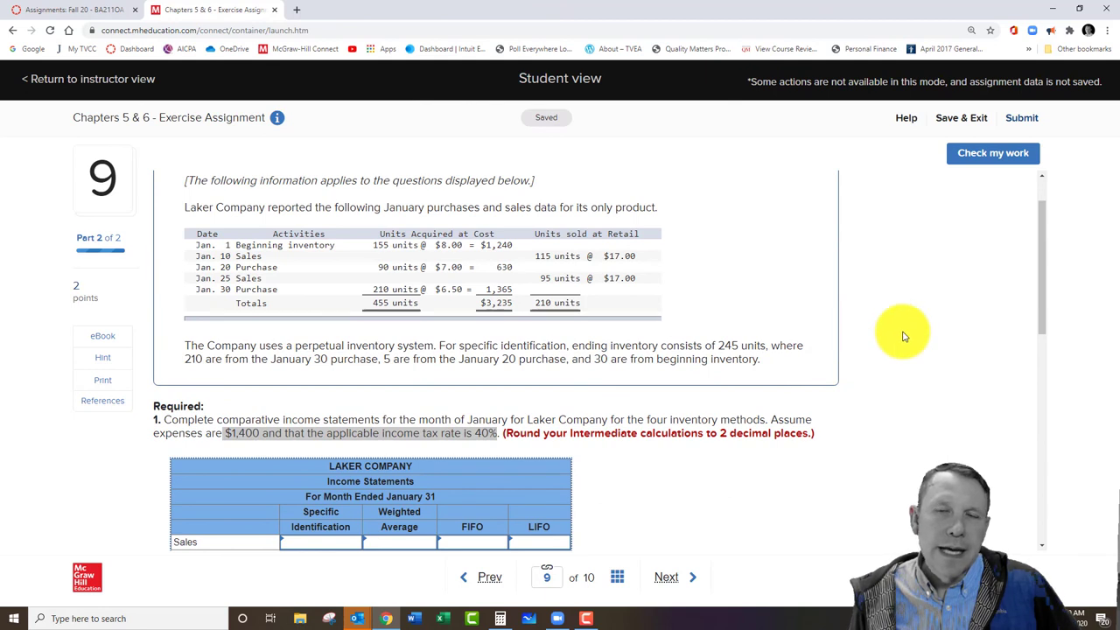